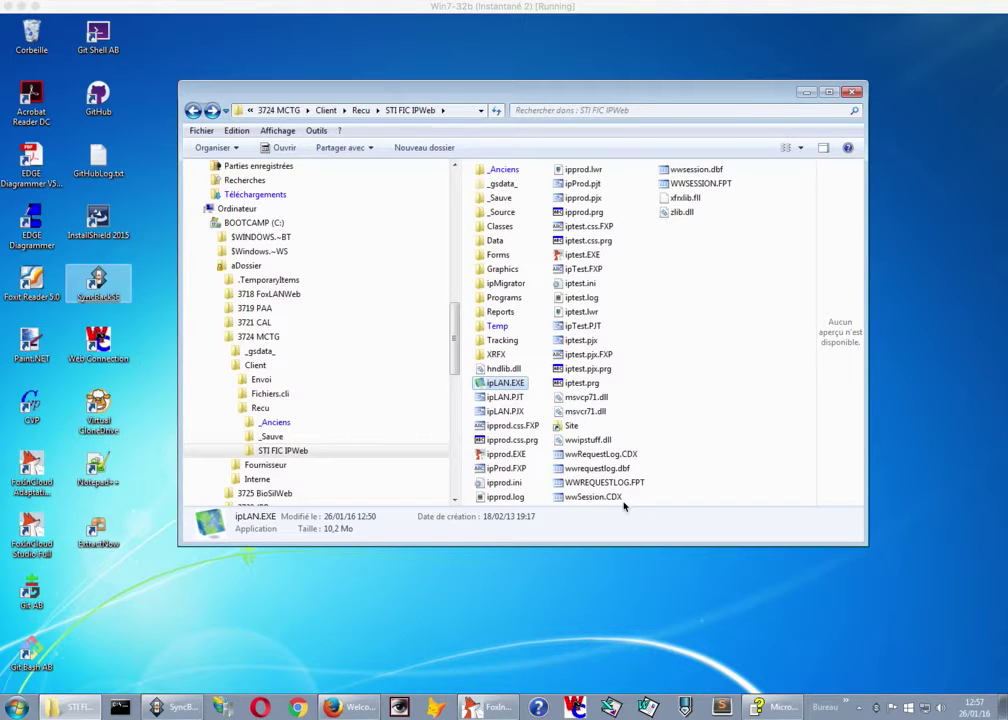
Browse the STI FIC IPWeb folder, peeking into the Forms and Programs subfolders.
{"action": "left_click_drag", "start_coordinate": [495, 92], "coordinate": [478, 108]}
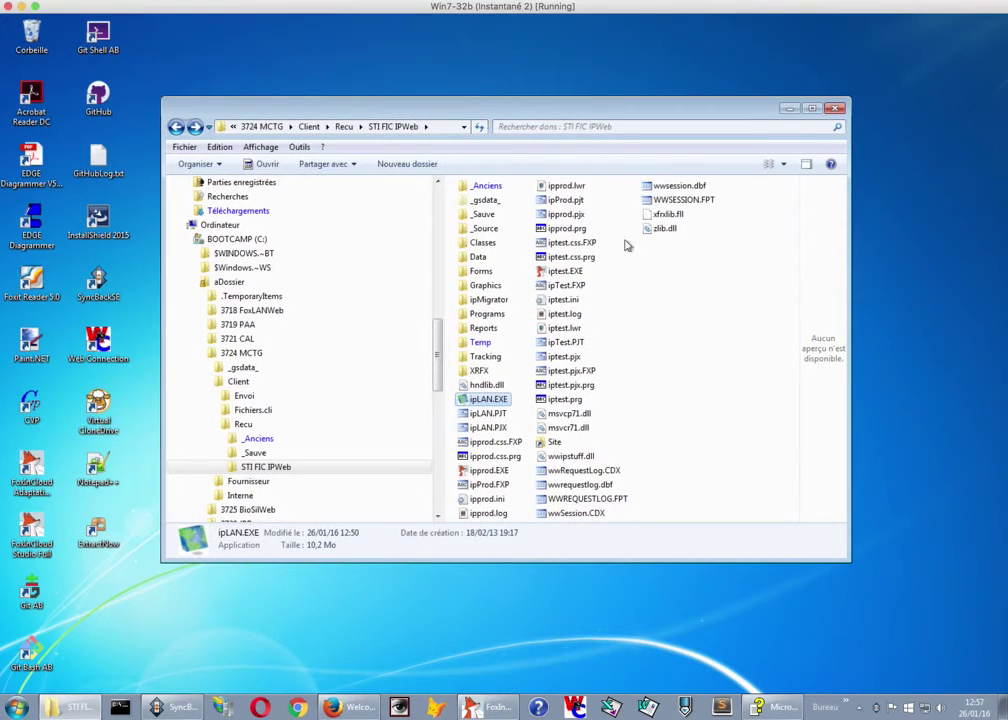
{"action": "double_click", "coordinate": [481, 272]}
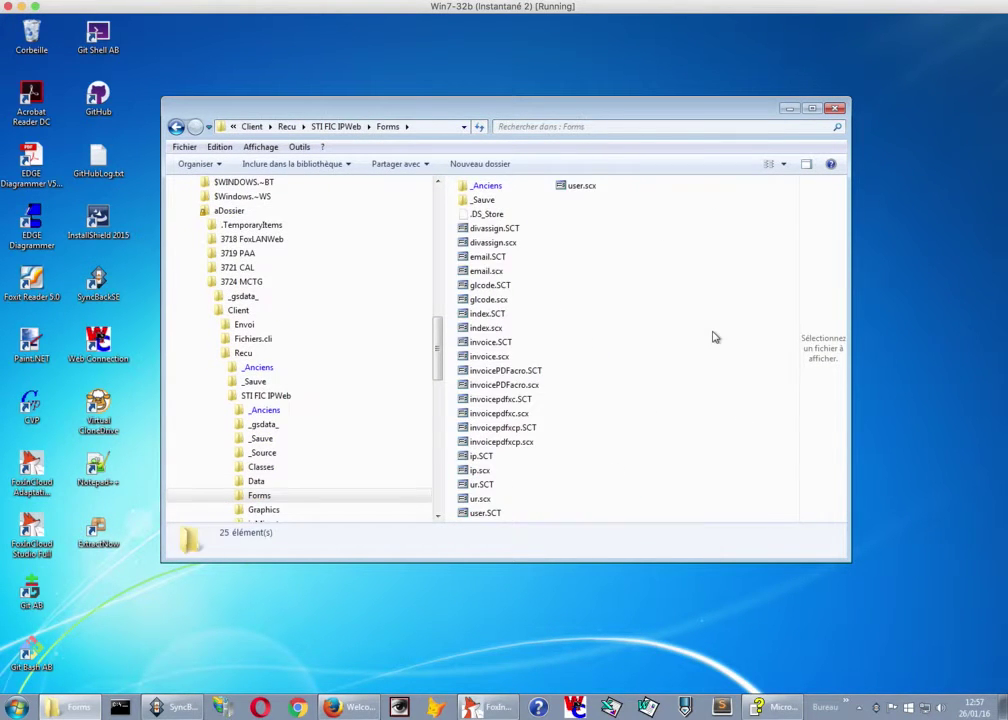
{"action": "key", "text": "BackSpace"}
{"action": "key", "text": "Down"}
{"action": "key", "text": "Down"}
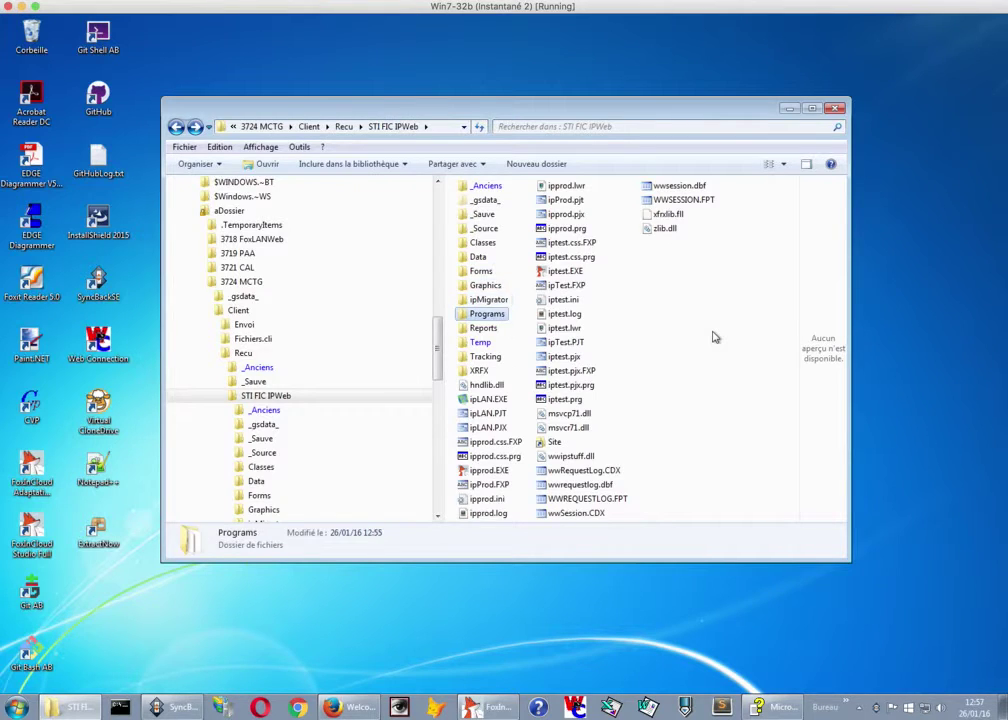
{"action": "key", "text": "Return"}
{"action": "key", "text": "BackSpace"}
{"action": "key", "text": "Down"}
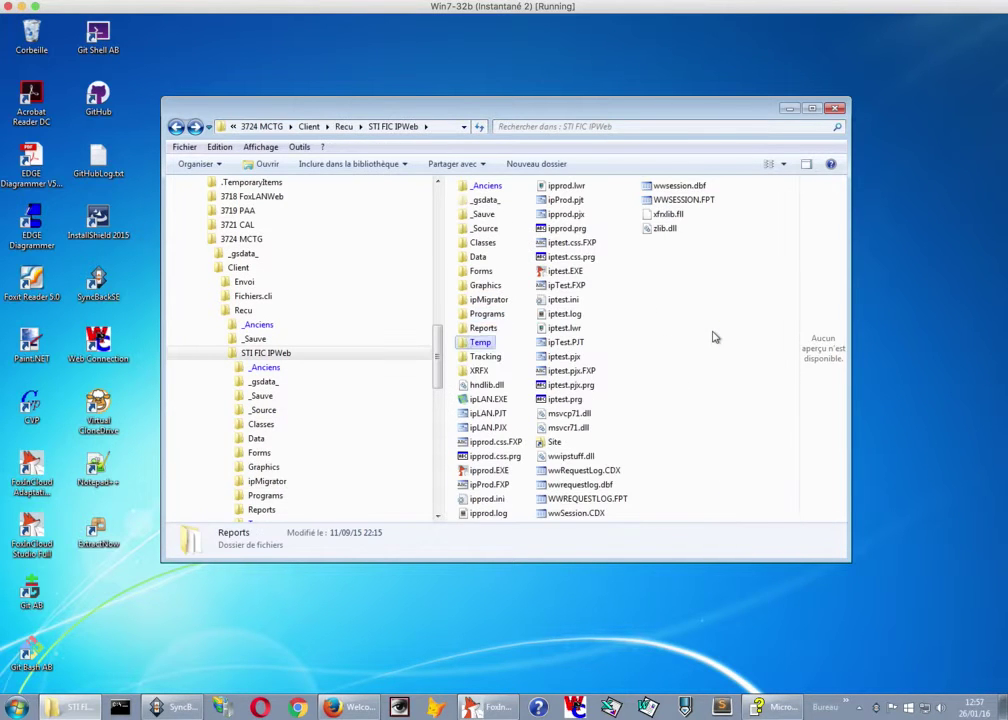
{"action": "key", "text": "Down"}
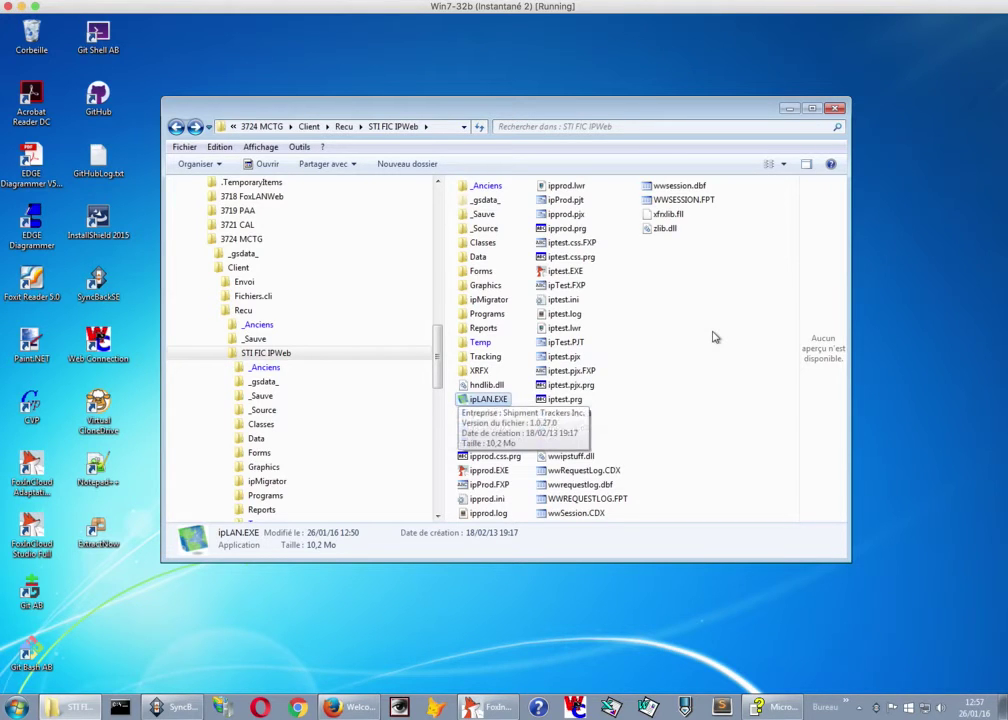
Check the ipprod.EXE and iptest.EXE details, then launch ipLAN.EXE.
{"action": "key", "text": "Down"}
{"action": "key", "text": "Down"}
{"action": "key", "text": "Down"}
{"action": "key", "text": "Down"}
{"action": "key", "text": "Down"}
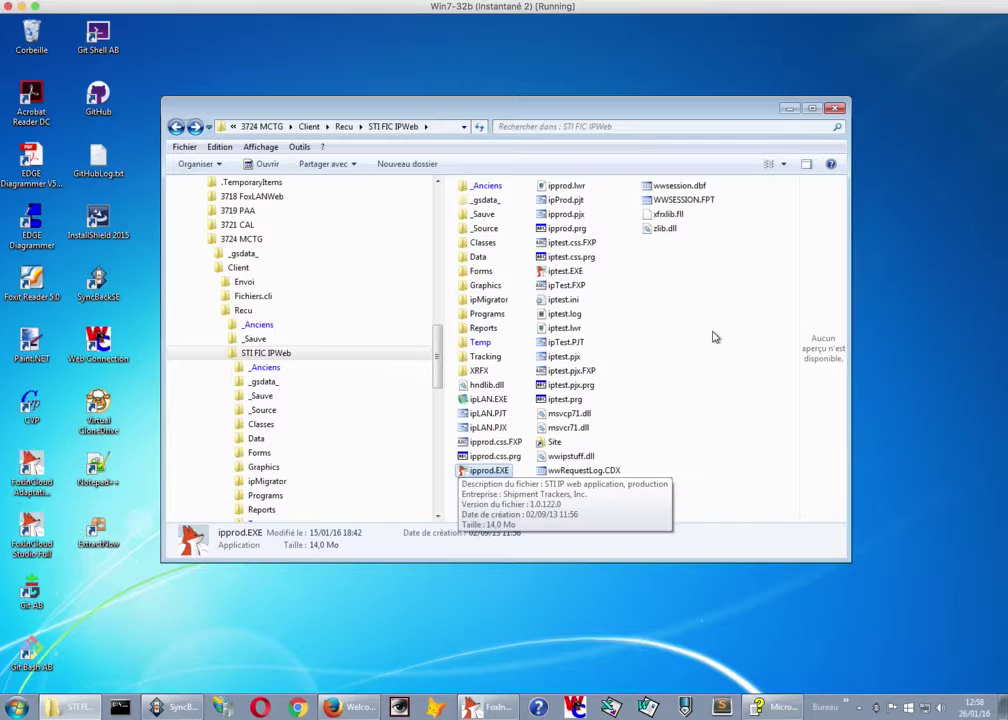
{"action": "key", "text": "Right"}
{"action": "key", "text": "Up"}
{"action": "key", "text": "Up"}
{"action": "key", "text": "Up"}
{"action": "key", "text": "Up"}
{"action": "key", "text": "Up"}
{"action": "key", "text": "Up"}
{"action": "key", "text": "Up"}
{"action": "key", "text": "Up"}
{"action": "key", "text": "Up"}
{"action": "key", "text": "Up"}
{"action": "key", "text": "Up"}
{"action": "key", "text": "Up"}
{"action": "key", "text": "Up"}
{"action": "key", "text": "Up"}
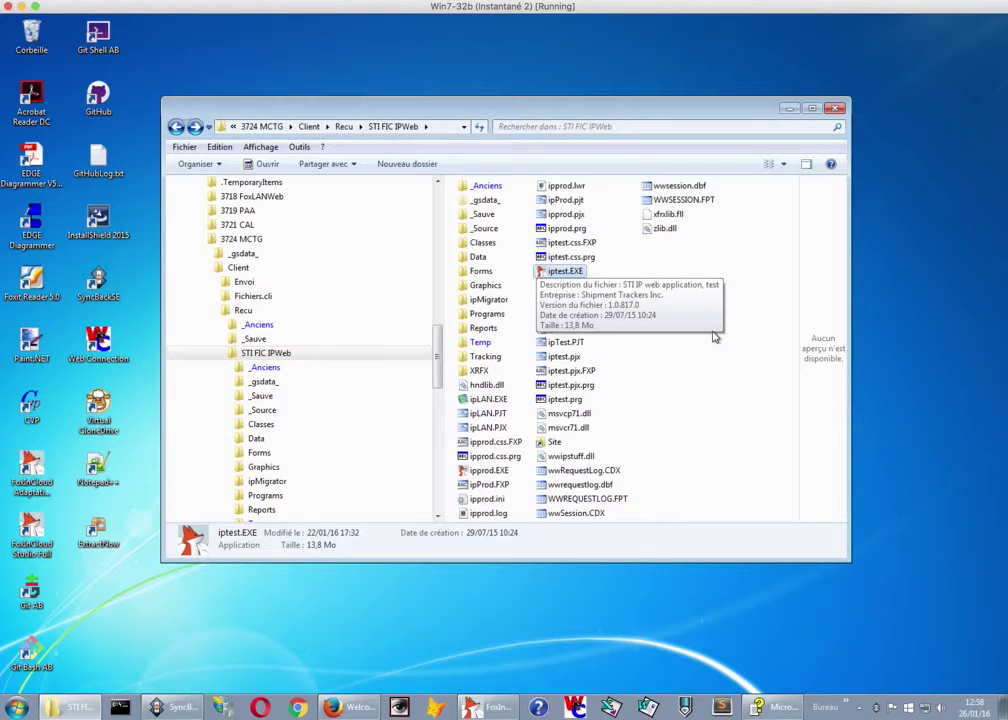
{"action": "key", "text": "Left"}
{"action": "key", "text": "Down"}
{"action": "key", "text": "Down"}
{"action": "key", "text": "Down"}
{"action": "key", "text": "Down"}
{"action": "key", "text": "Down"}
{"action": "key", "text": "Down"}
{"action": "key", "text": "Down"}
{"action": "key", "text": "Down"}
{"action": "key", "text": "Down"}
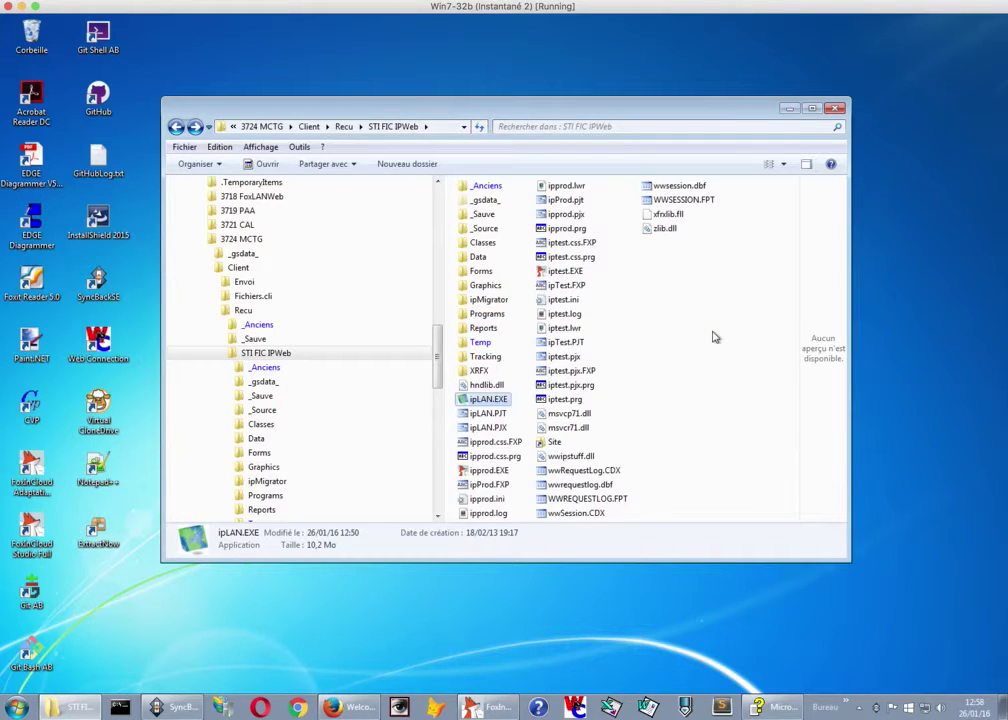
{"action": "key", "text": "Return"}
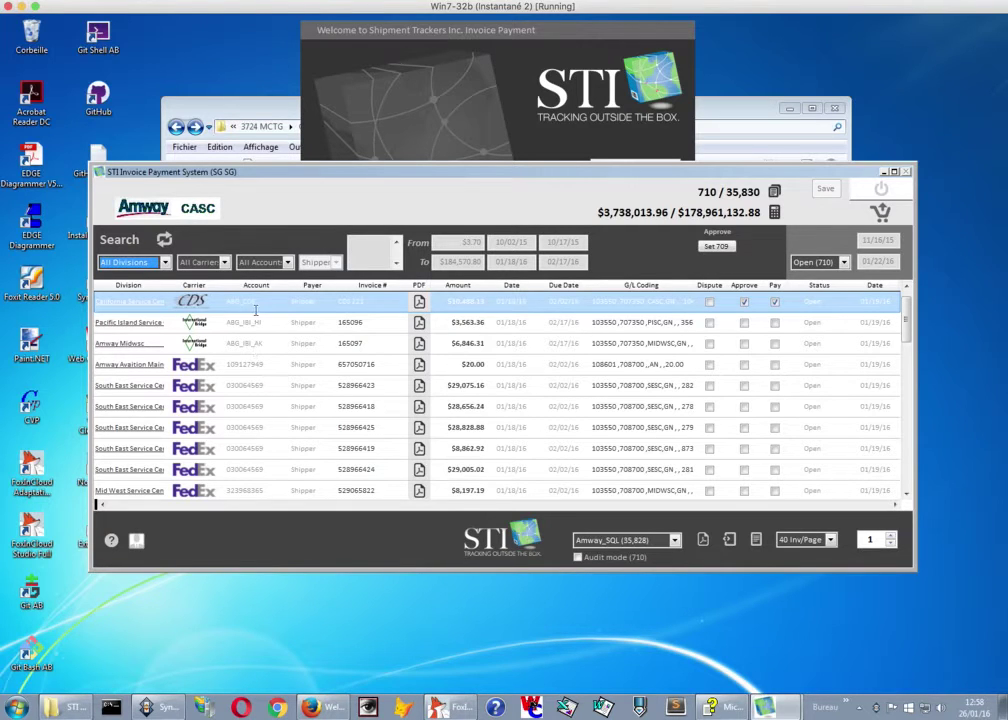
Keep the All Carriers filter and open the Pacific Island invoice 165096 details.
{"action": "left_click", "coordinate": [226, 262]}
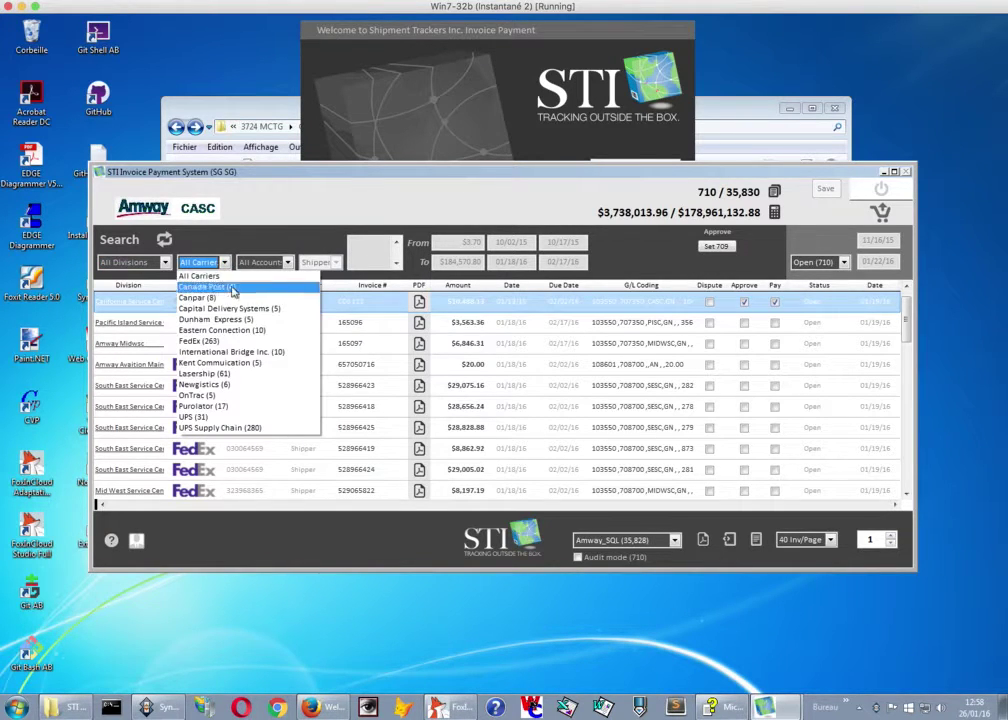
{"action": "left_click", "coordinate": [270, 242]}
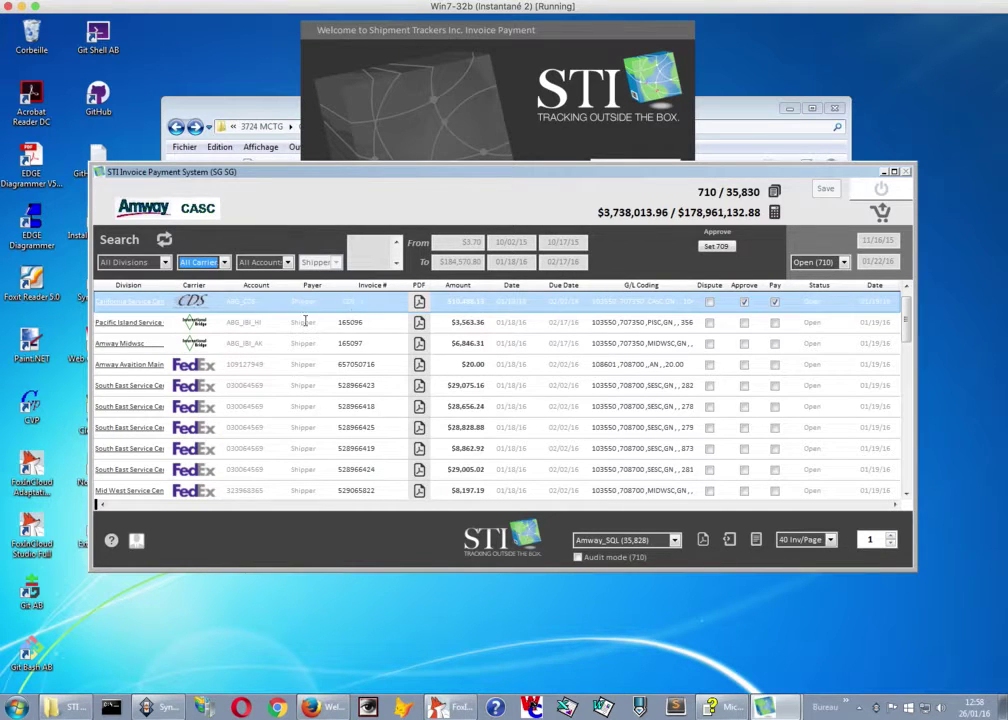
{"action": "left_click", "coordinate": [348, 327]}
{"action": "double_click", "coordinate": [352, 330]}
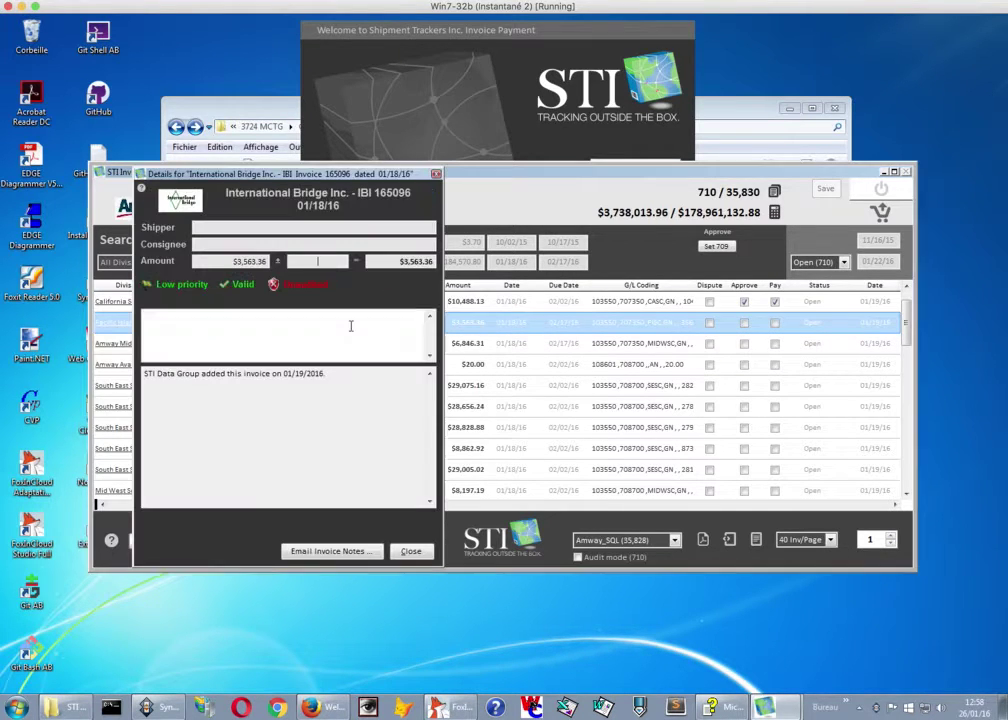
Inspect the invoice's G/L coding and division reassignment without making changes.
{"action": "left_click", "coordinate": [411, 551]}
{"action": "double_click", "coordinate": [647, 325]}
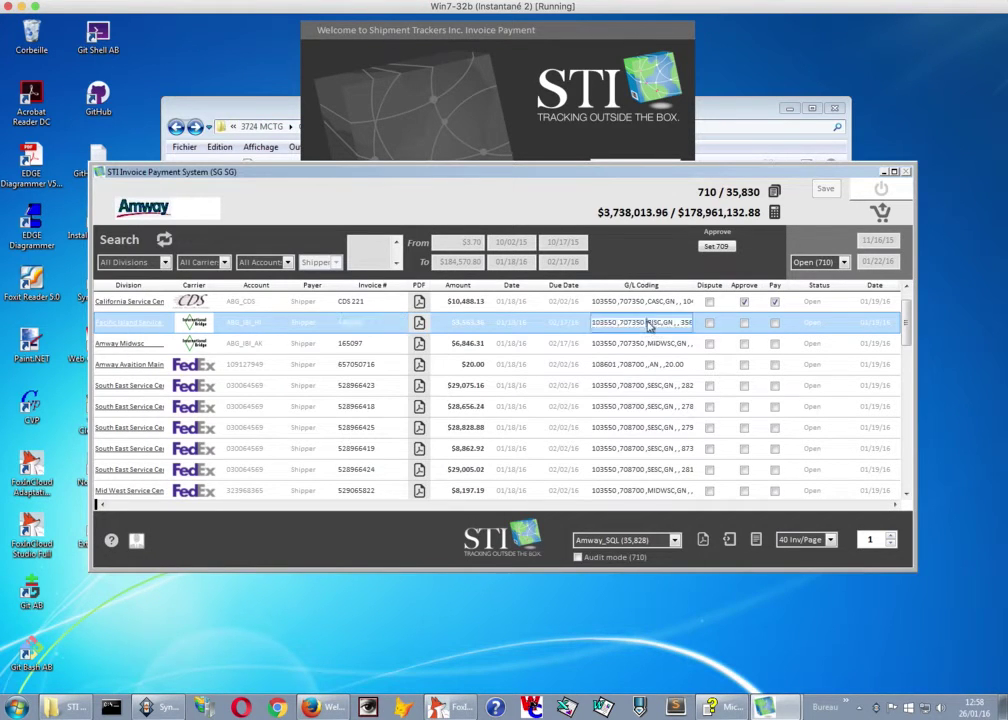
{"action": "left_click", "coordinate": [670, 429]}
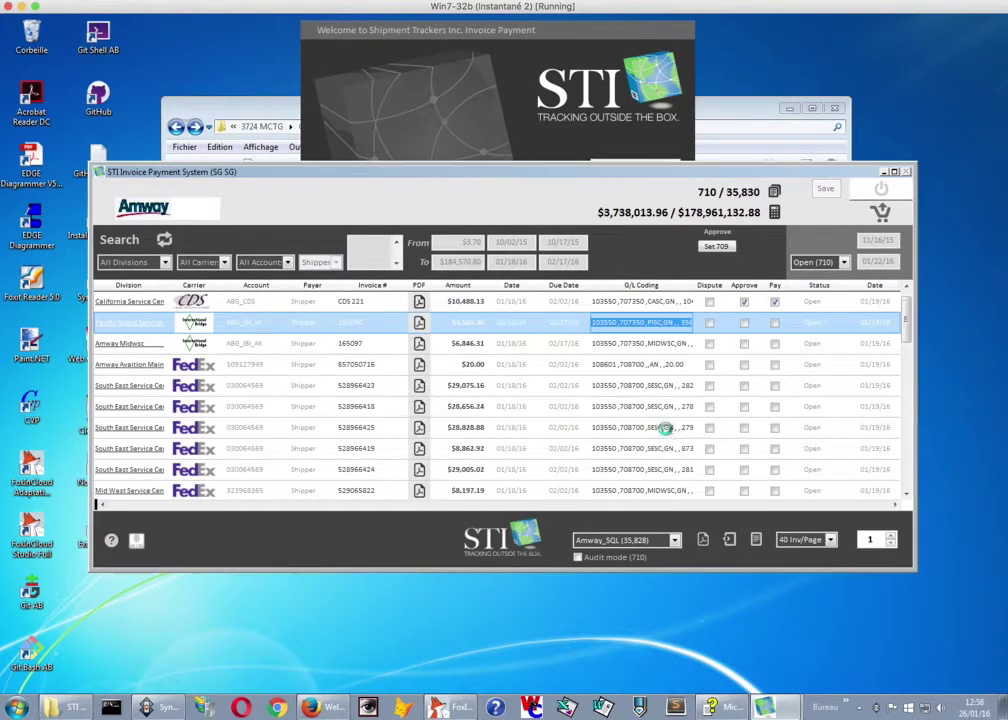
{"action": "double_click", "coordinate": [148, 333]}
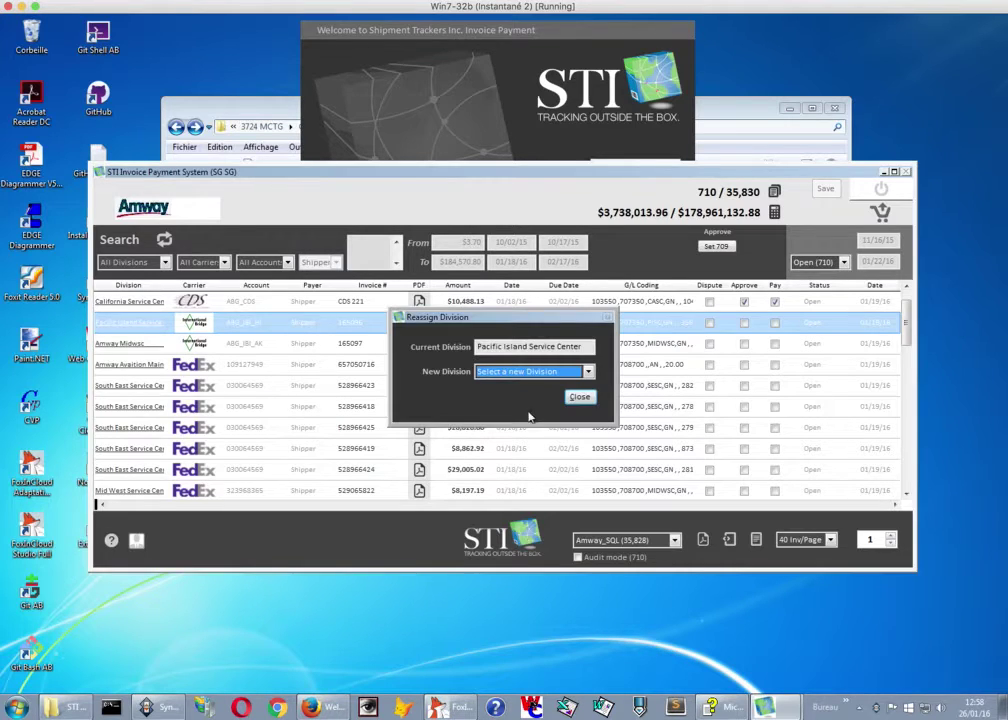
{"action": "left_click", "coordinate": [578, 395]}
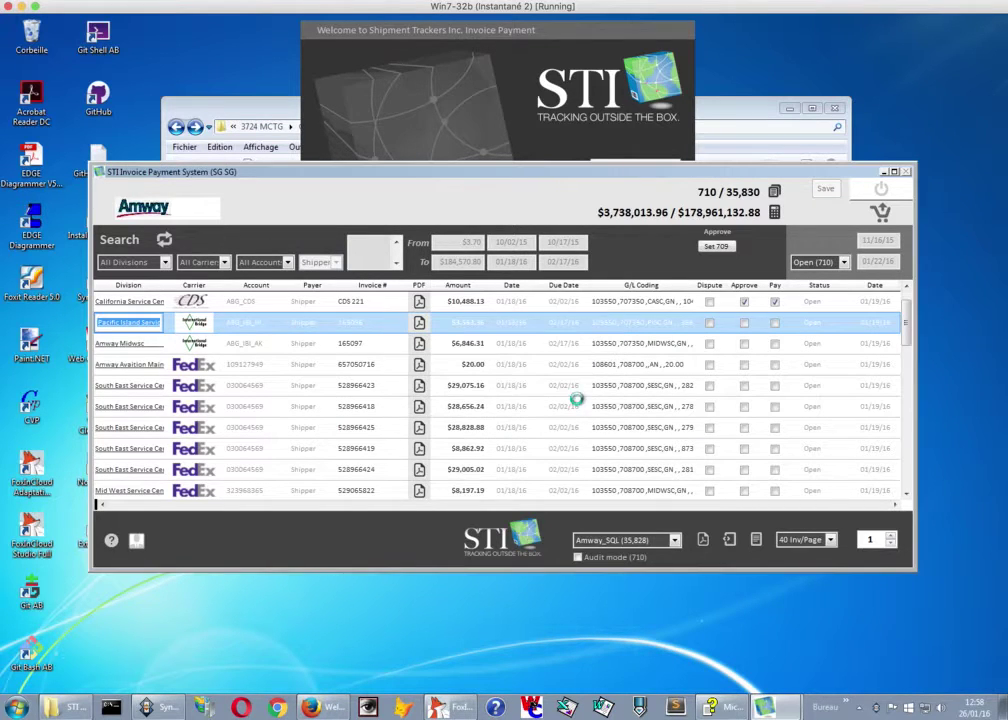
Approve invoice 165096 and mark it for payment, then check its history notes.
{"action": "left_click", "coordinate": [745, 325]}
{"action": "left_click", "coordinate": [775, 323]}
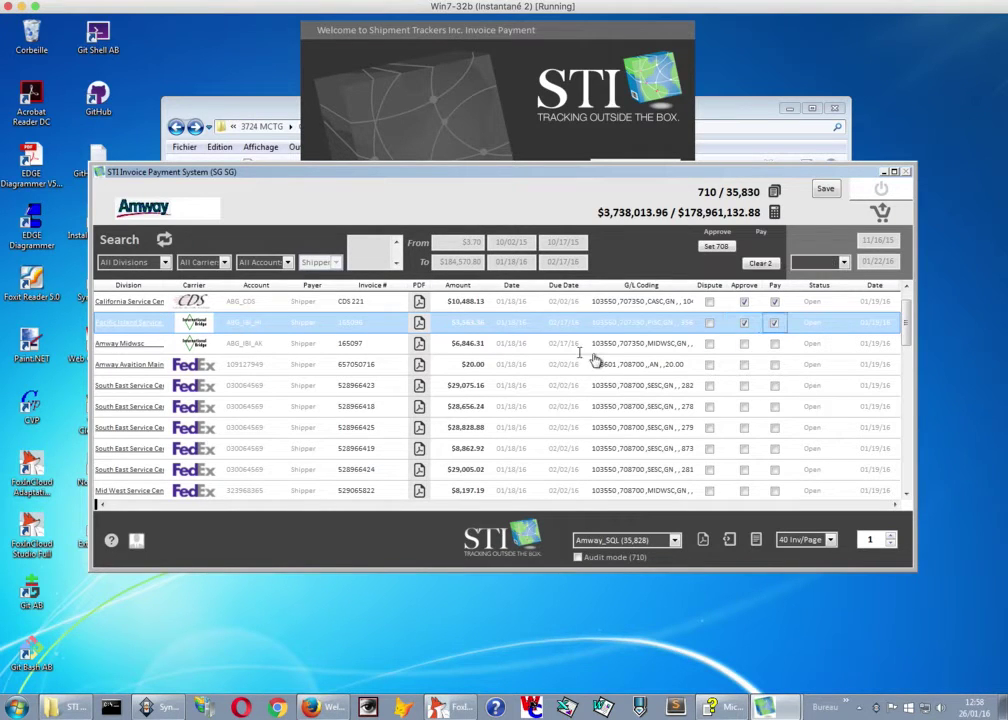
{"action": "double_click", "coordinate": [352, 327]}
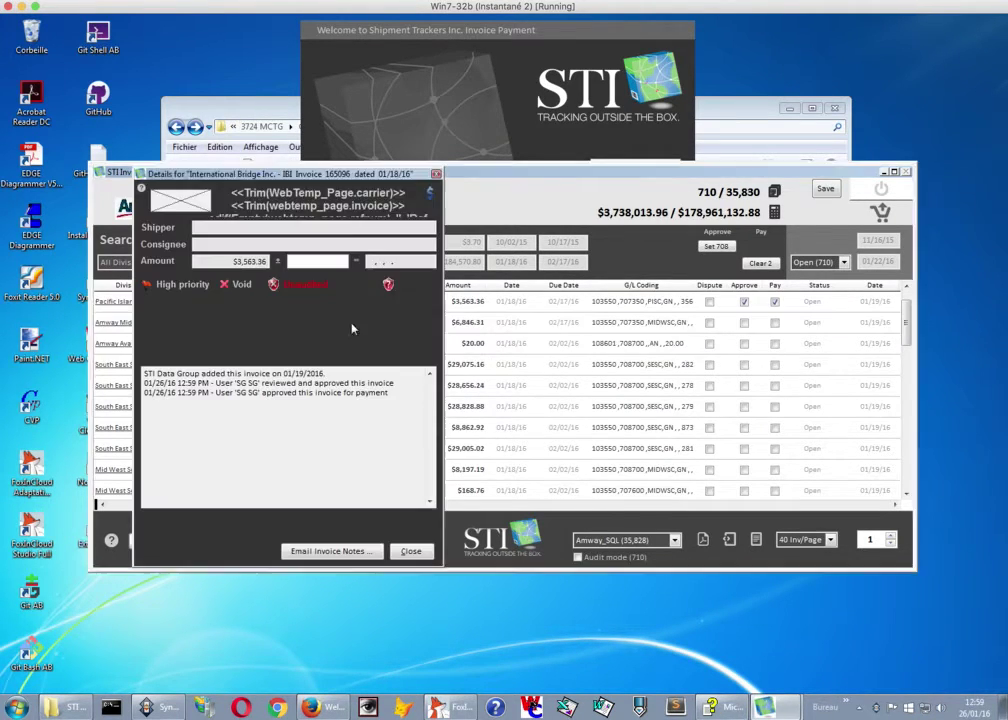
{"action": "left_click_drag", "start_coordinate": [172, 375], "coordinate": [409, 402]}
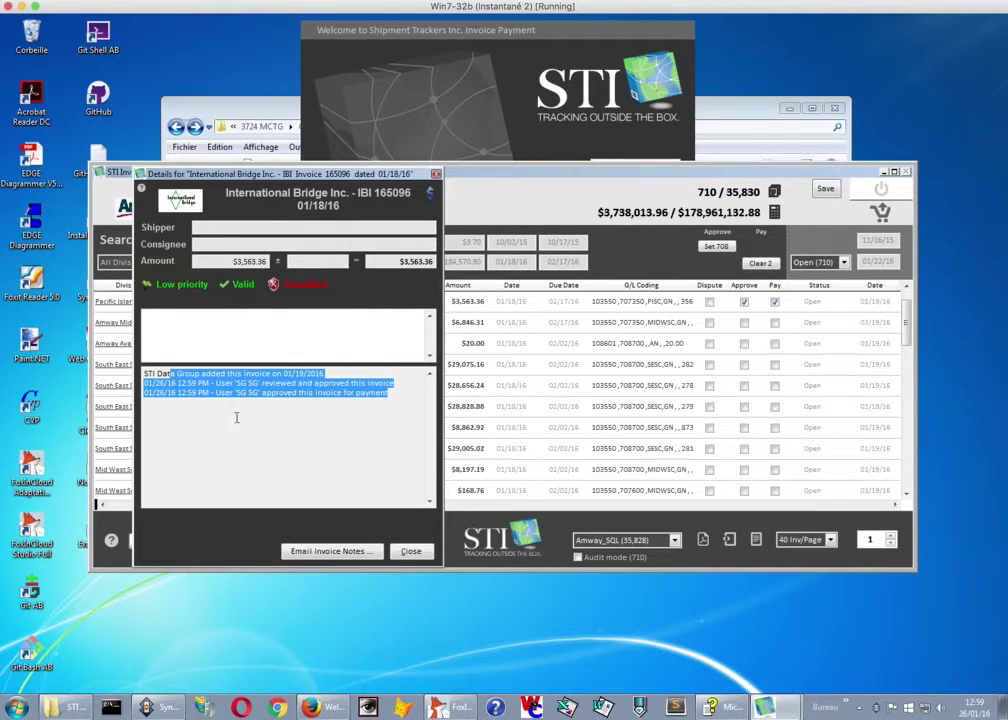
{"action": "left_click", "coordinate": [410, 551]}
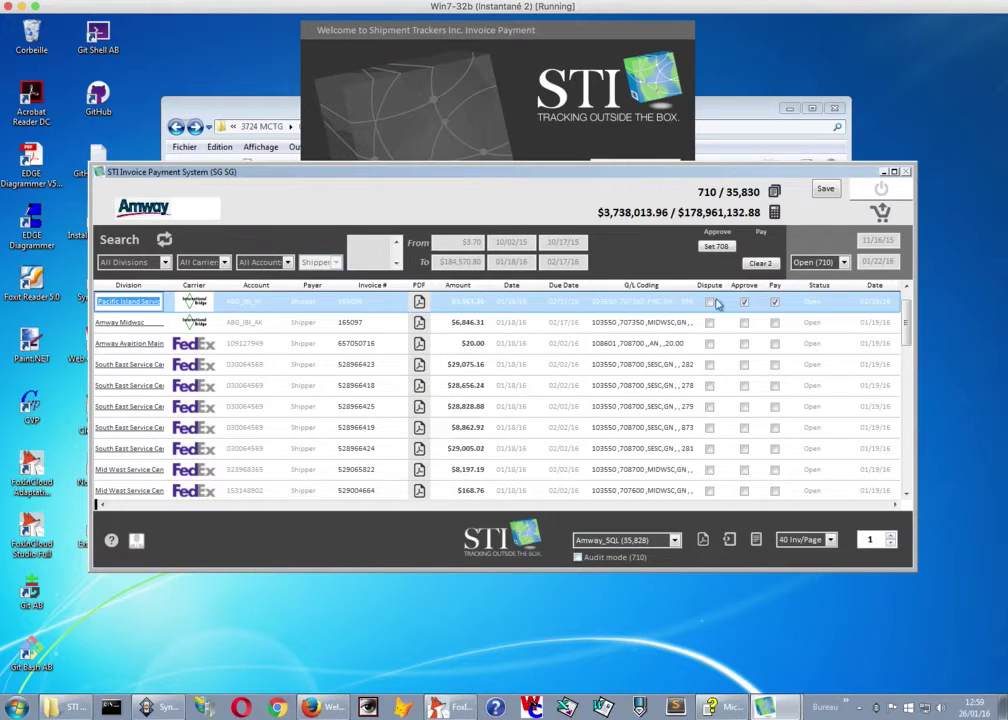
Save the approvals and review the $3,563.36 payment summary, after the invoice PDF proves unavailable.
{"action": "left_click", "coordinate": [419, 303]}
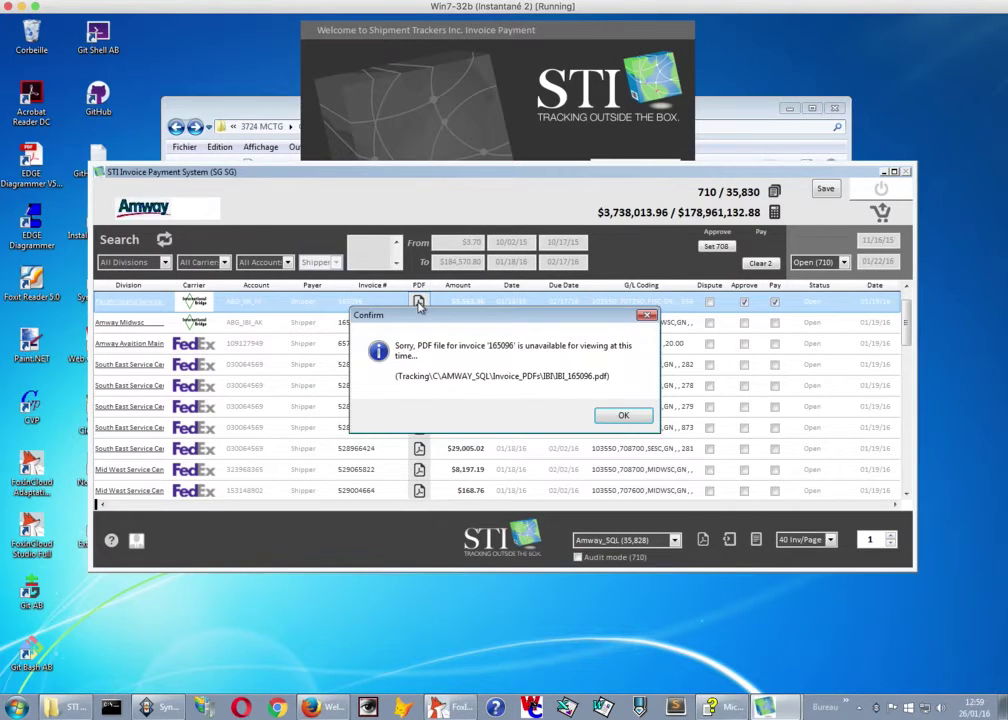
{"action": "left_click", "coordinate": [618, 414]}
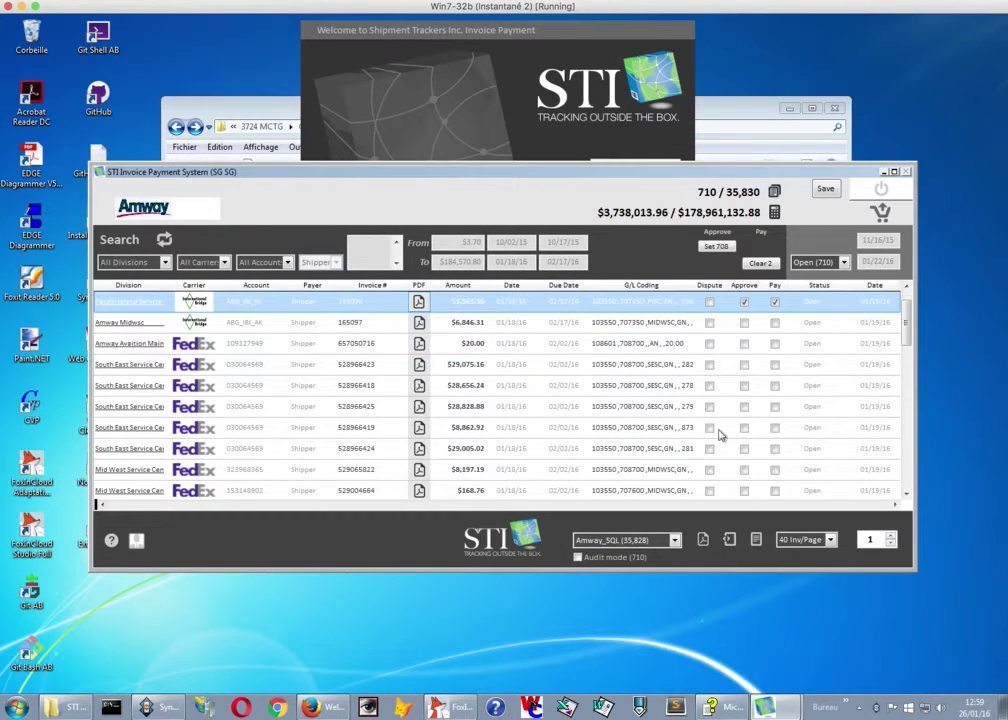
{"action": "left_click", "coordinate": [675, 540]}
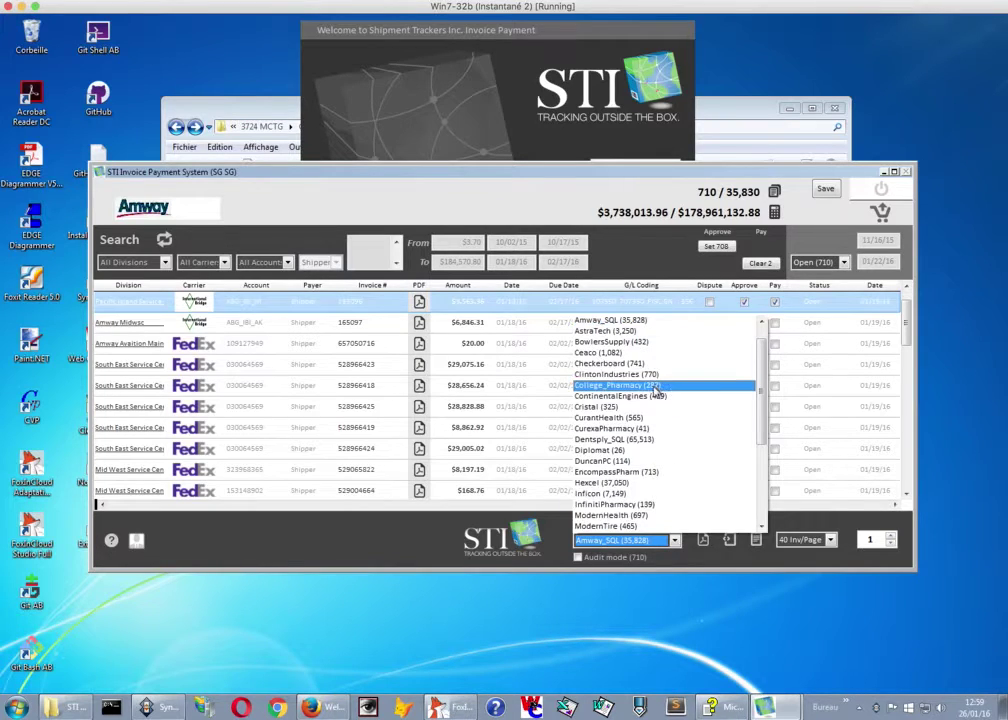
{"action": "left_click", "coordinate": [617, 259]}
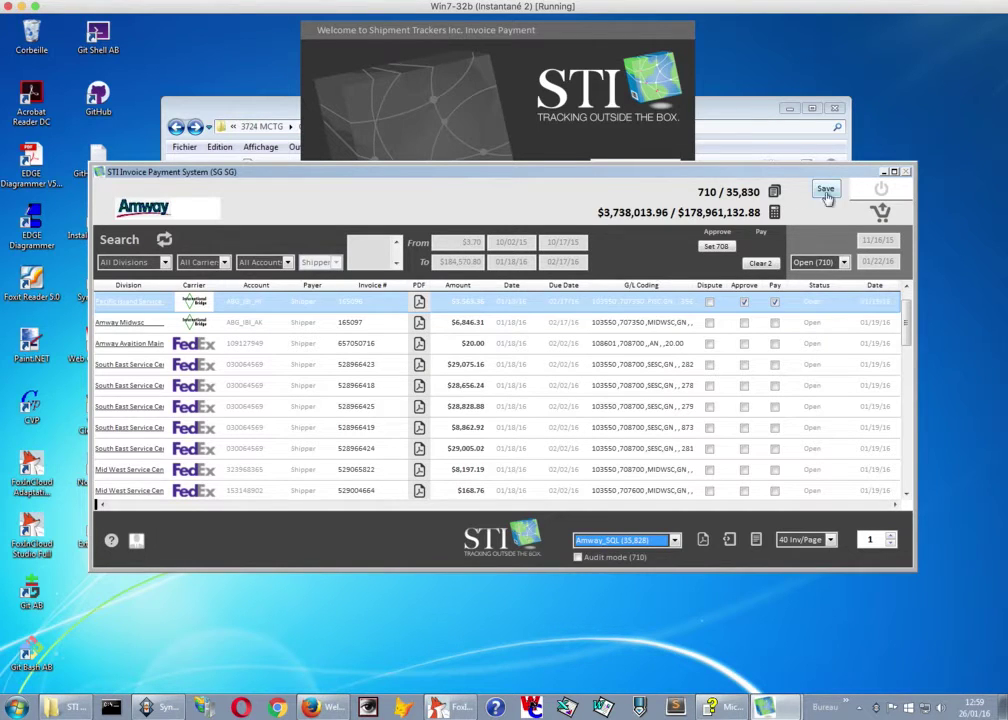
{"action": "left_click", "coordinate": [880, 213]}
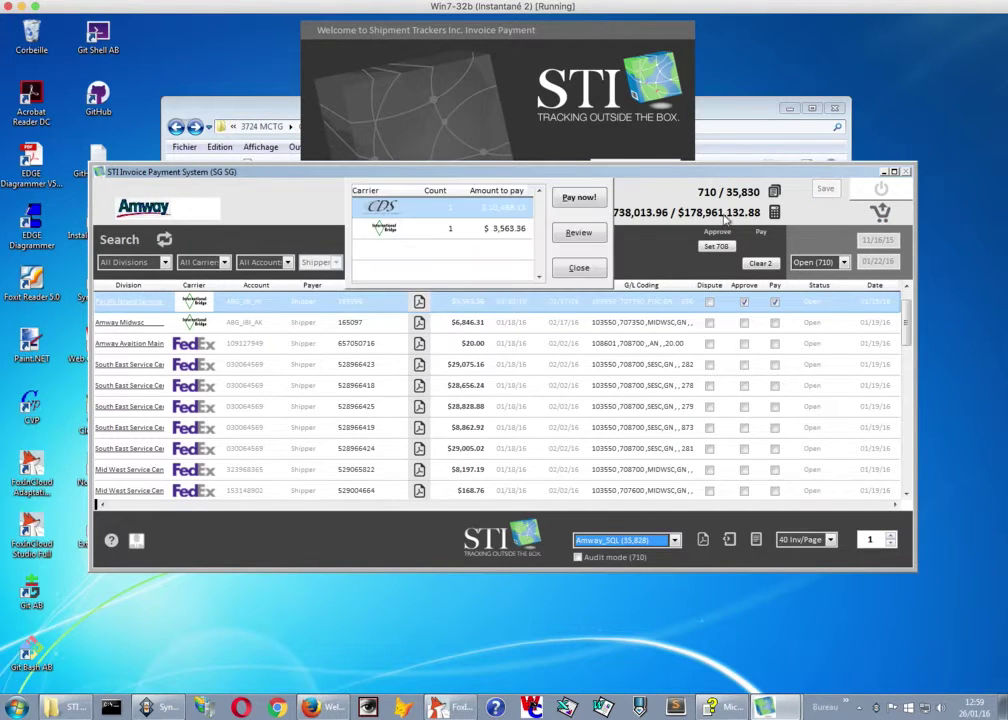
{"action": "left_click", "coordinate": [579, 234]}
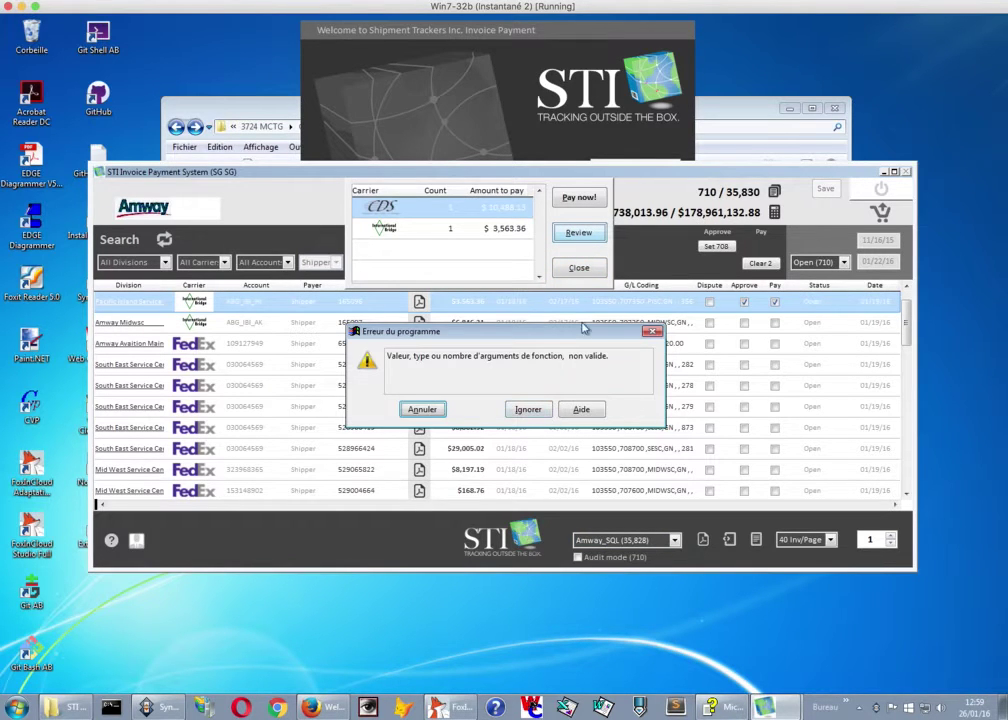
Cancel the error, relaunch ipLAN.EXE and sign back in to the 710-invoice list.
{"action": "left_click", "coordinate": [420, 411]}
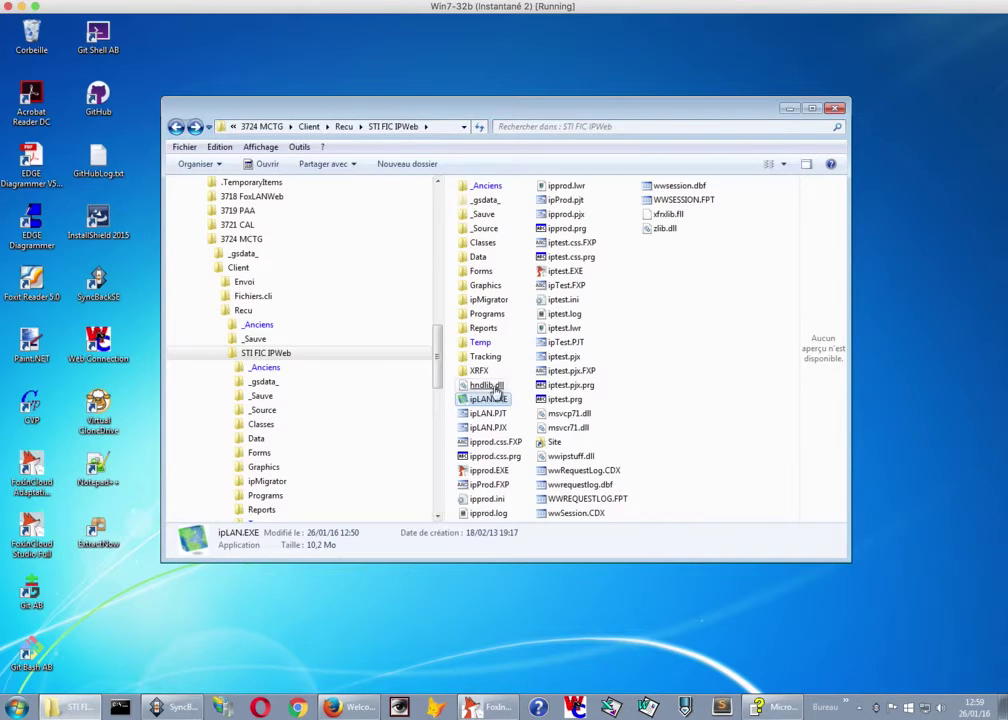
{"action": "double_click", "coordinate": [488, 399]}
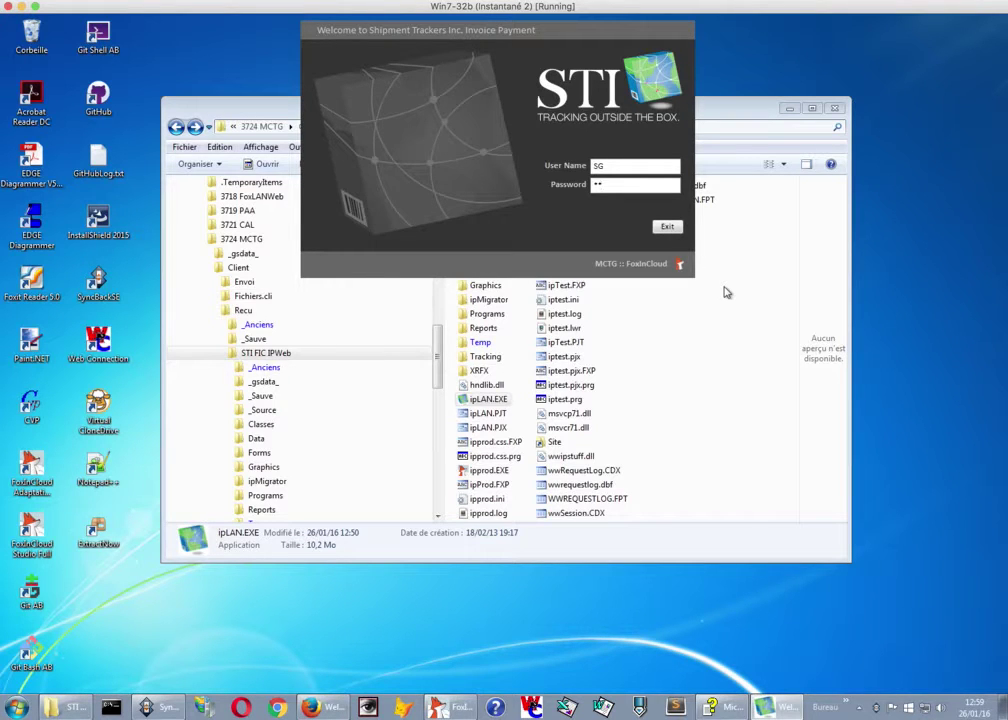
{"action": "key", "text": "Return"}
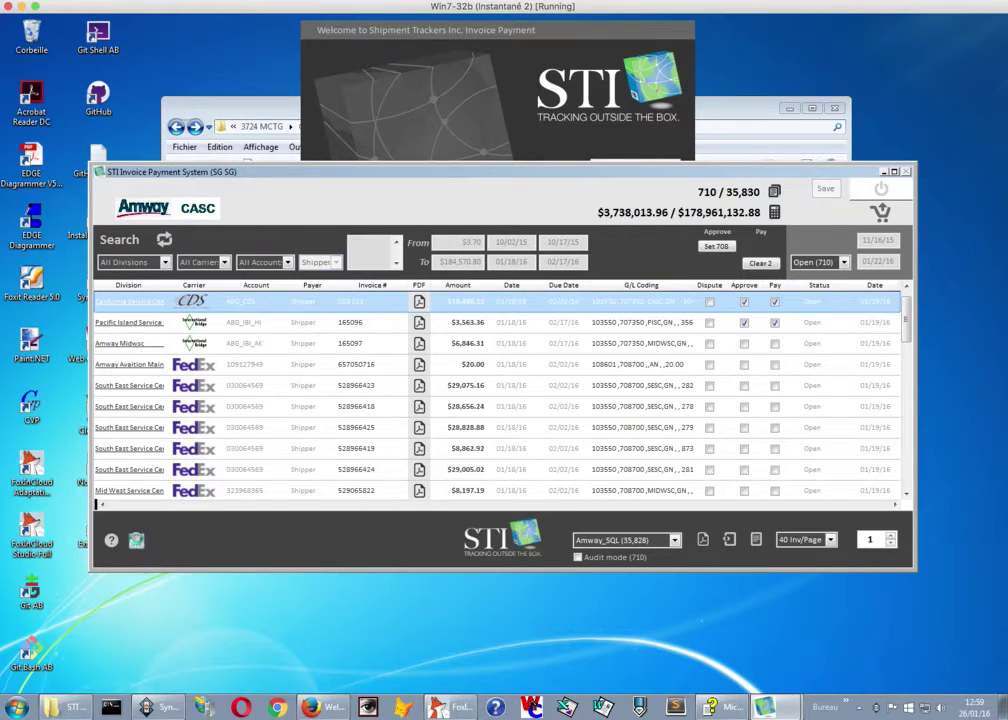
Load the Ceva Export SLC client user's profile in My Profile.
{"action": "left_click", "coordinate": [136, 540]}
{"action": "left_click", "coordinate": [555, 234]}
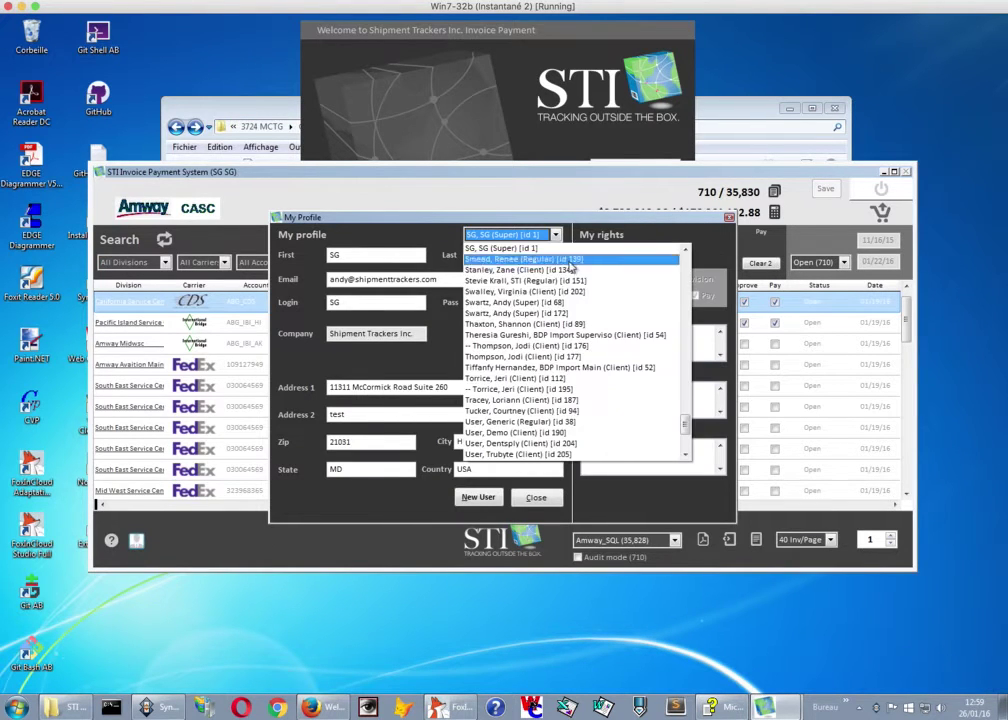
{"action": "left_click_drag", "start_coordinate": [685, 425], "coordinate": [686, 265]}
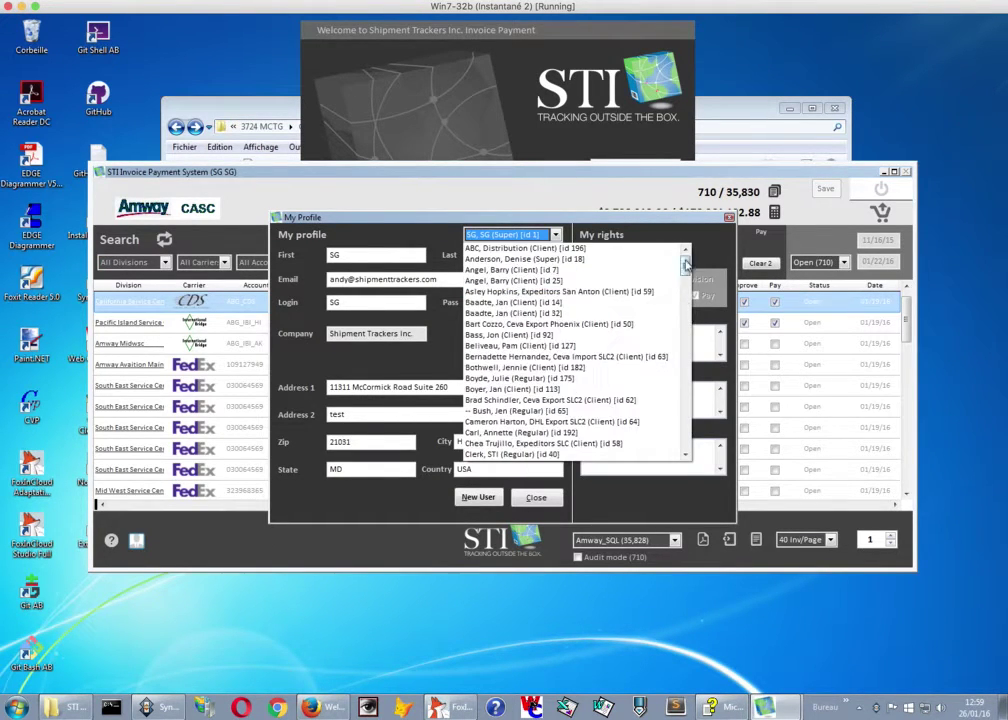
{"action": "scroll", "coordinate": [688, 450], "scroll_direction": "down", "scroll_amount": 10}
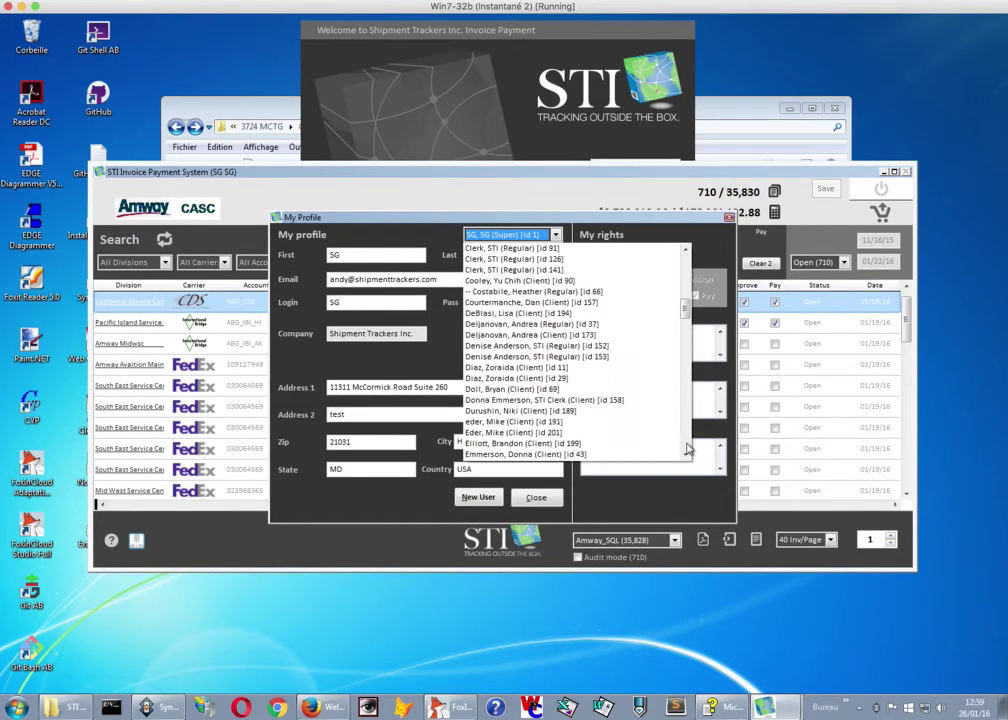
{"action": "scroll", "coordinate": [688, 450], "scroll_direction": "down", "scroll_amount": 10}
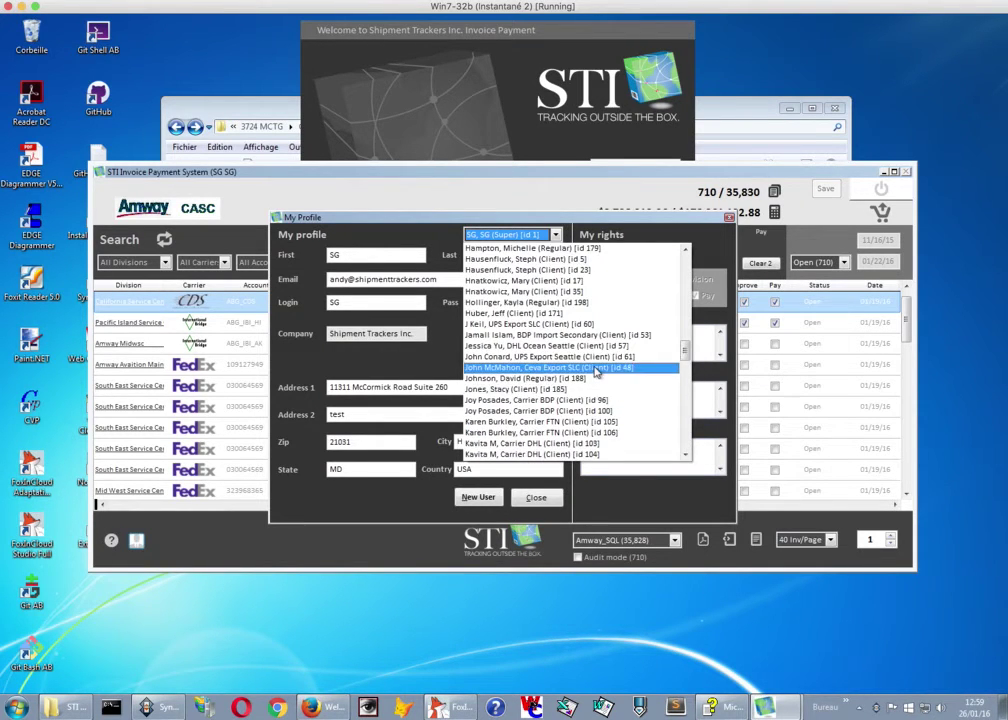
{"action": "left_click", "coordinate": [597, 369]}
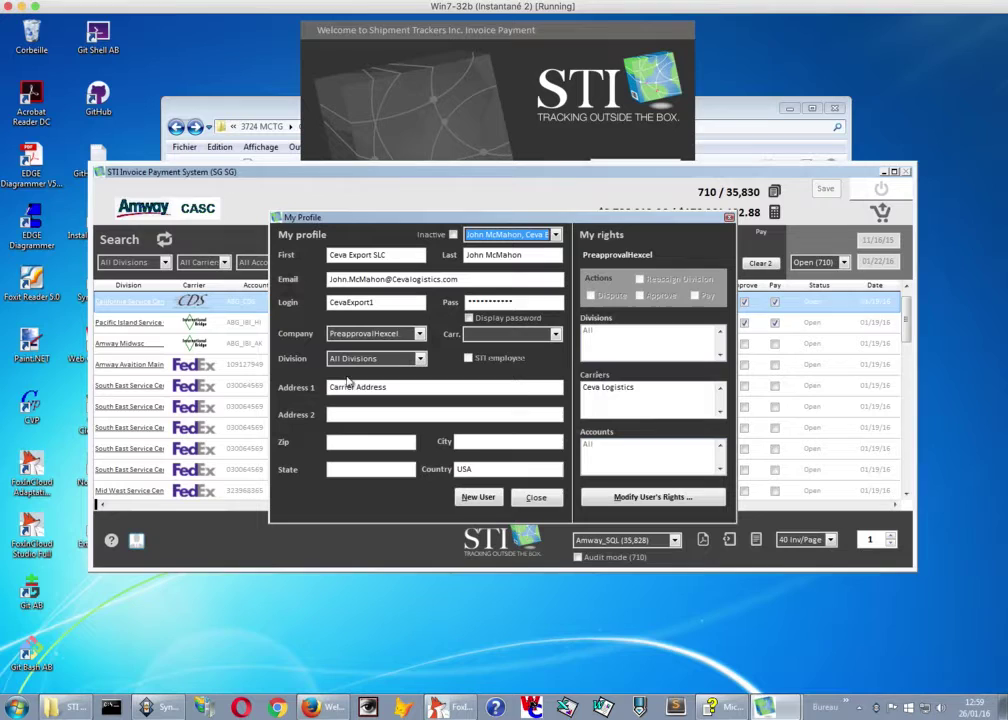
{"action": "left_click", "coordinate": [469, 318]}
{"action": "left_click", "coordinate": [469, 318]}
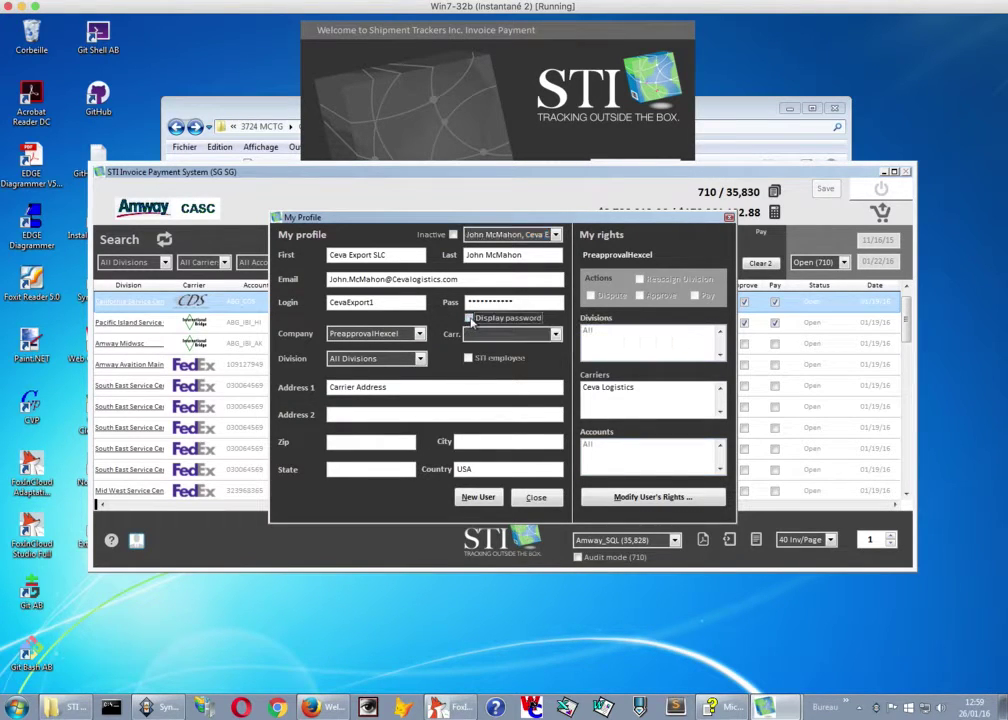
Grant the user the ABF Freight Systems and American President Line carriers and save.
{"action": "left_click", "coordinate": [657, 497]}
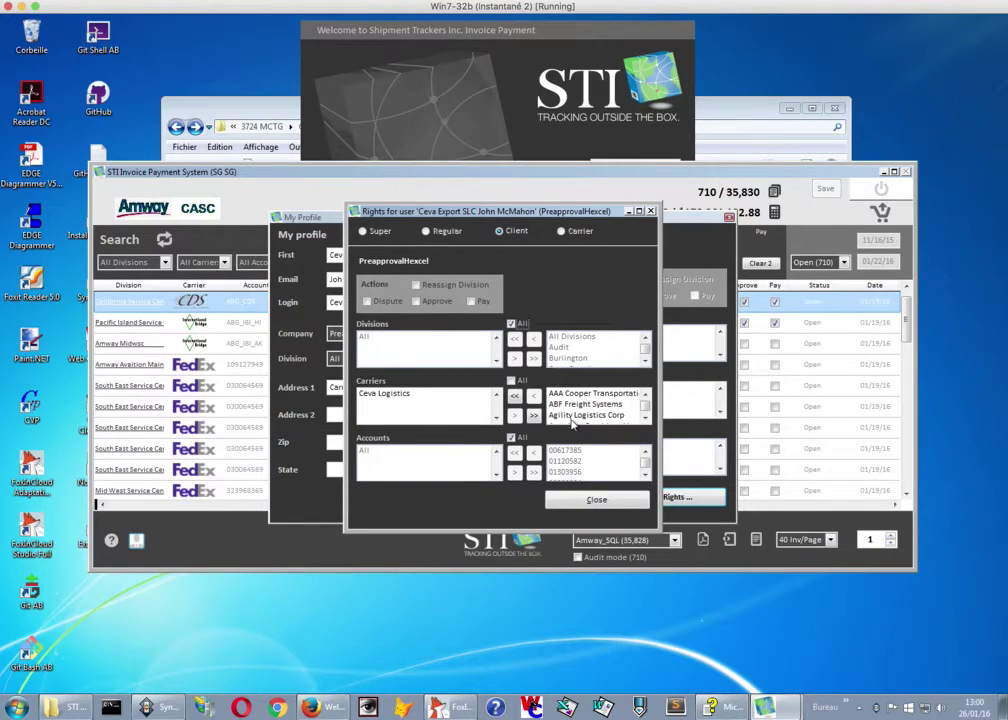
{"action": "double_click", "coordinate": [588, 406]}
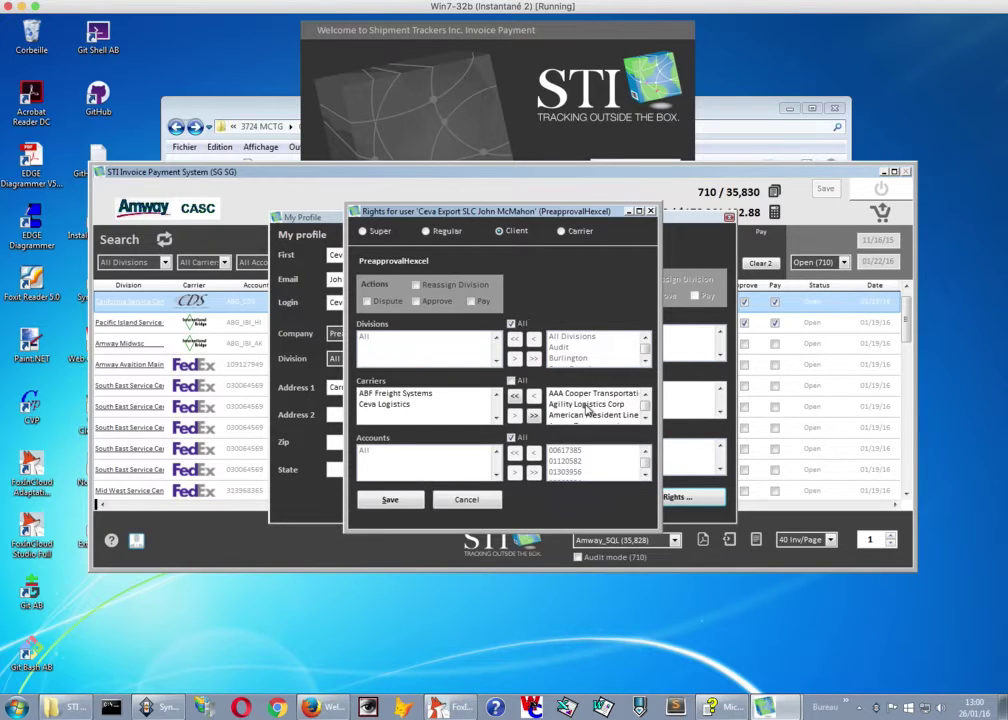
{"action": "double_click", "coordinate": [588, 415]}
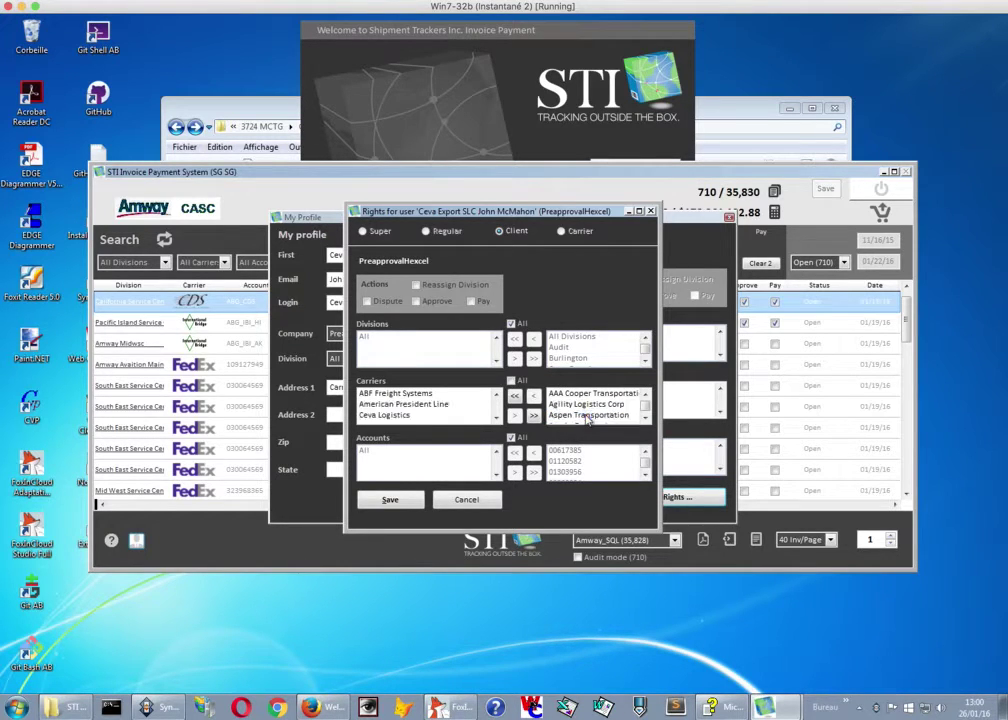
{"action": "left_click", "coordinate": [392, 499]}
{"action": "left_click", "coordinate": [594, 500]}
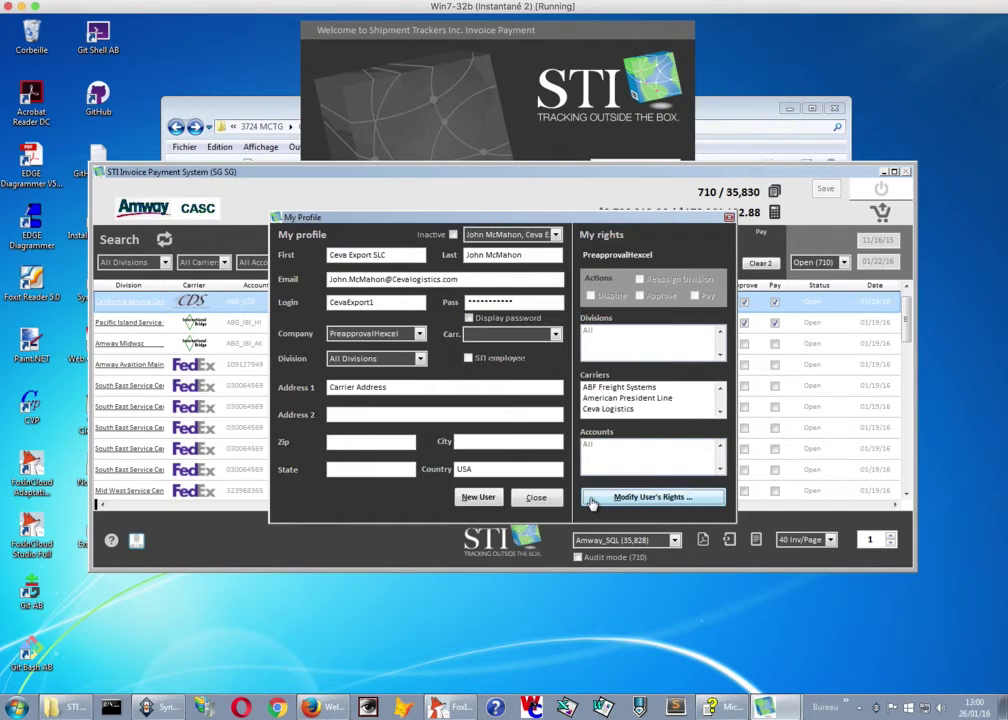
{"action": "left_click", "coordinate": [478, 497]}
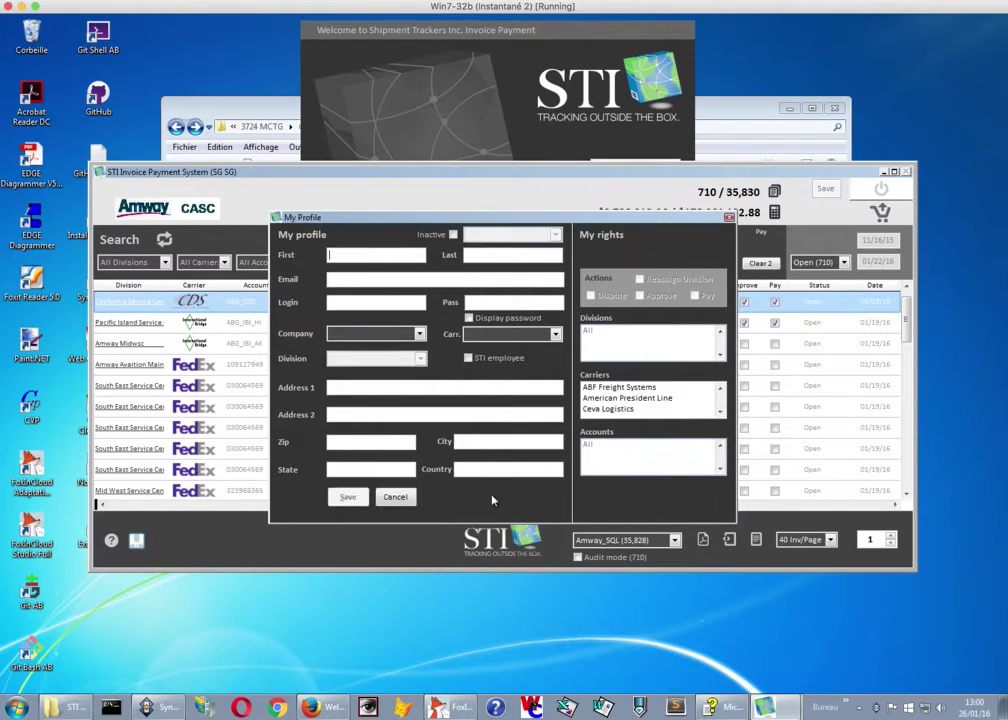
{"action": "left_click", "coordinate": [394, 498]}
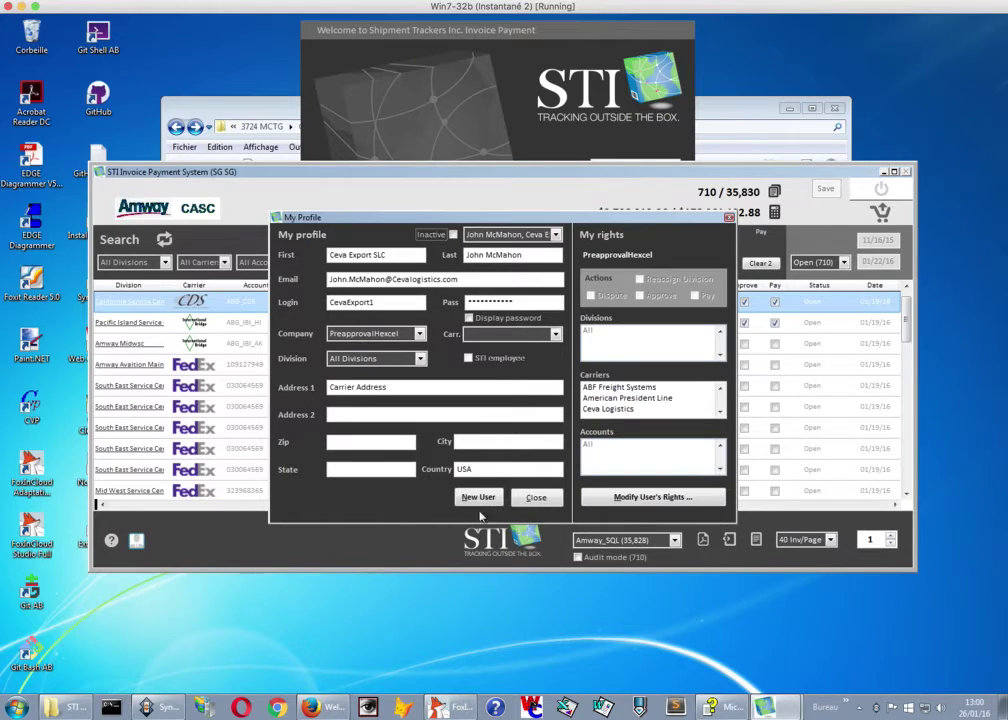
Close the profile and switch the invoice database to Dentsply_SQL.
{"action": "left_click", "coordinate": [540, 505]}
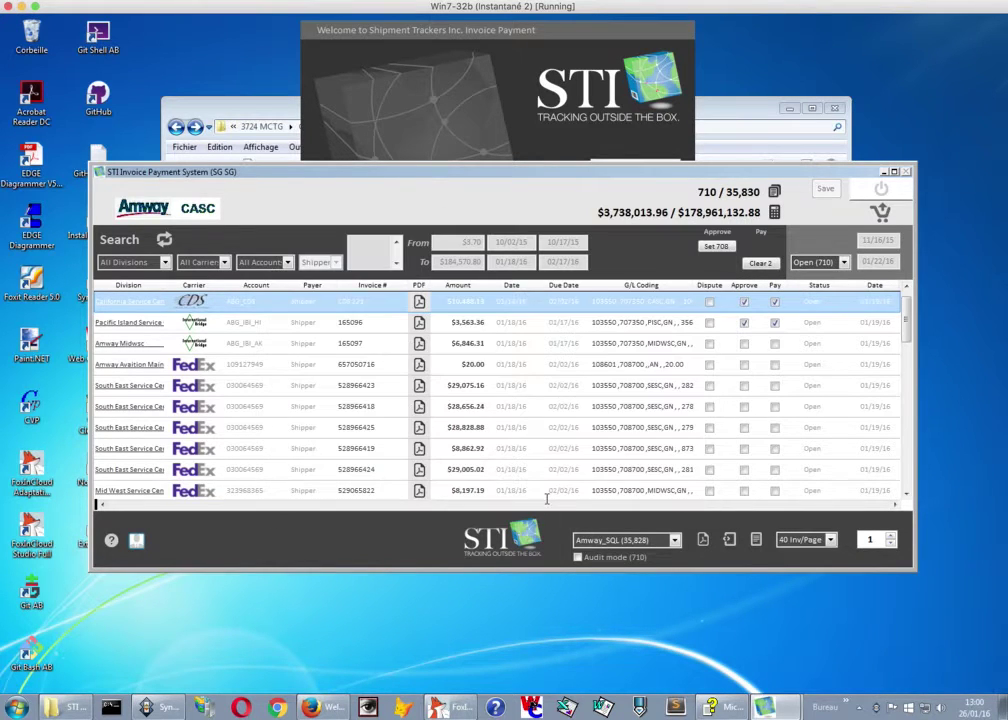
{"action": "left_click", "coordinate": [674, 540]}
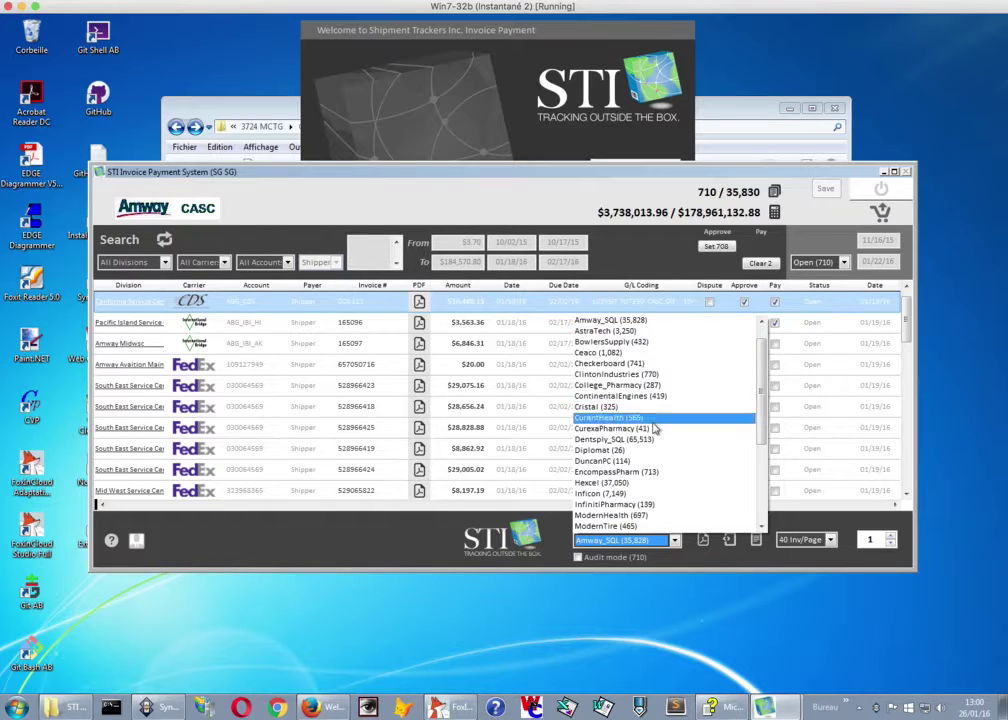
{"action": "key", "text": "Escape"}
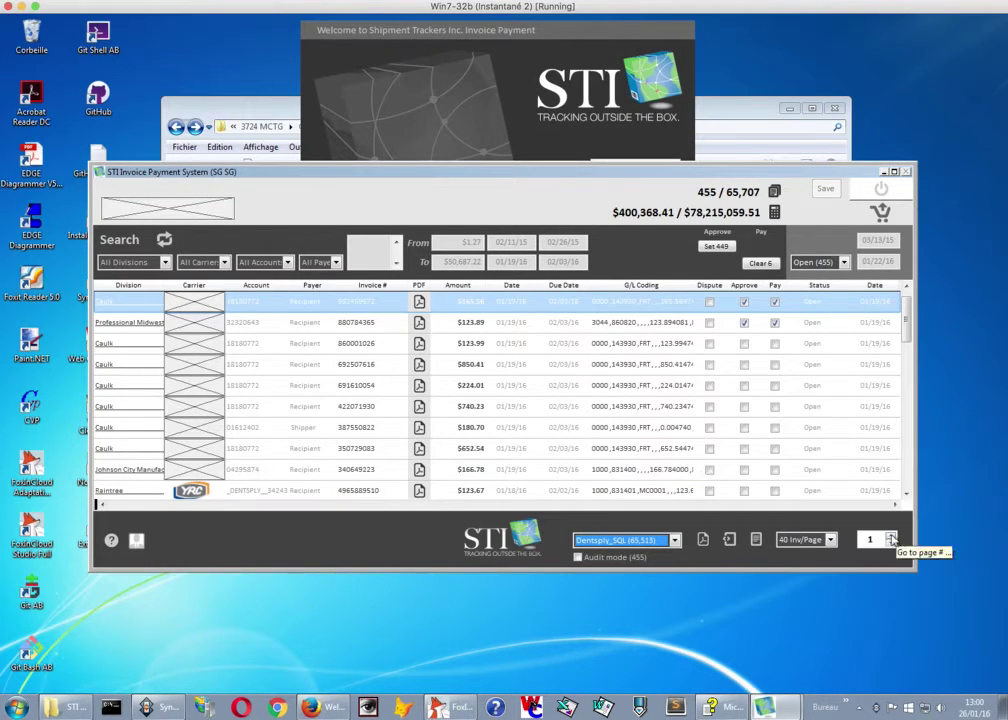
Page through the 455 open invoices to page 6.
{"action": "left_click", "coordinate": [890, 535]}
{"action": "left_click", "coordinate": [890, 536]}
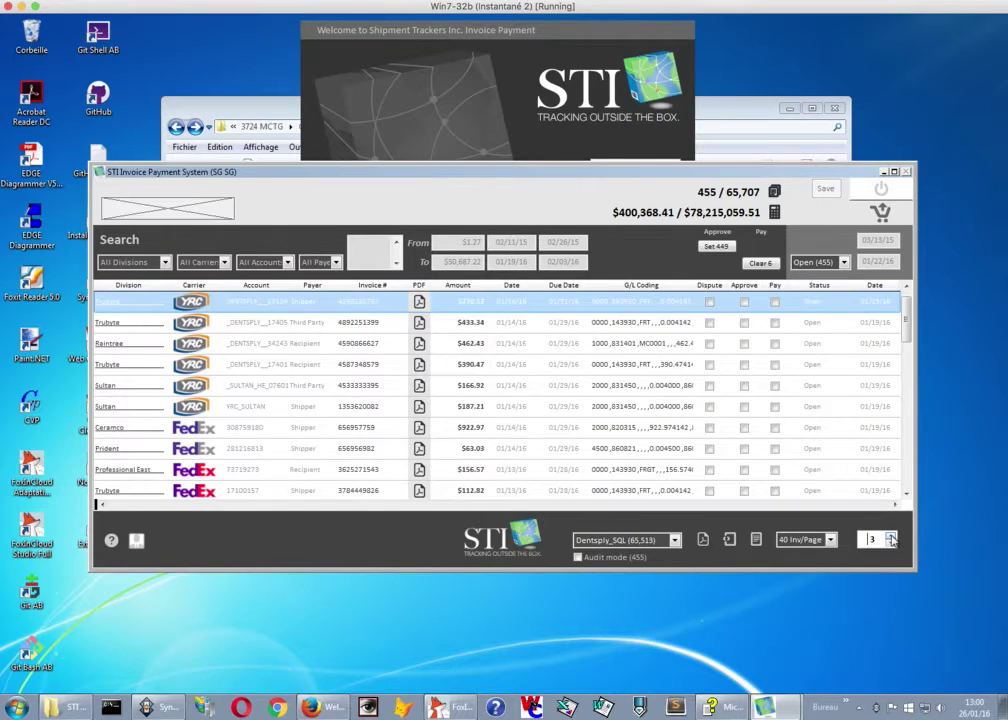
{"action": "left_click", "coordinate": [890, 536]}
{"action": "left_click", "coordinate": [890, 536]}
{"action": "left_click", "coordinate": [890, 536]}
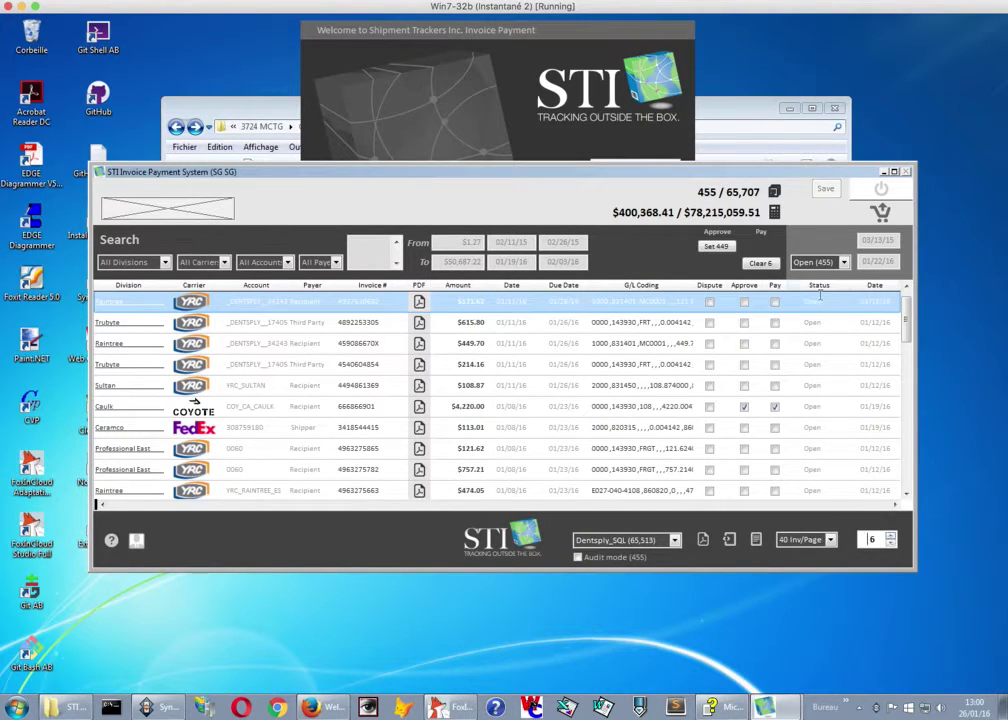
Change the status filter from Open (455) to Paid, showing 65,247 invoices.
{"action": "left_click", "coordinate": [845, 262]}
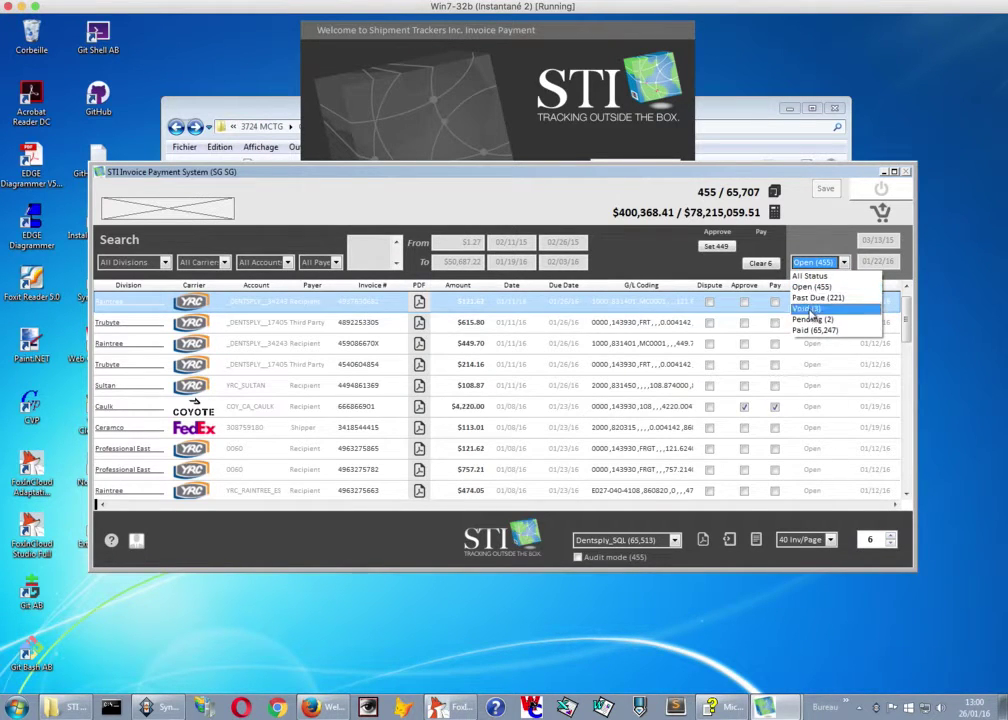
{"action": "left_click", "coordinate": [814, 338]}
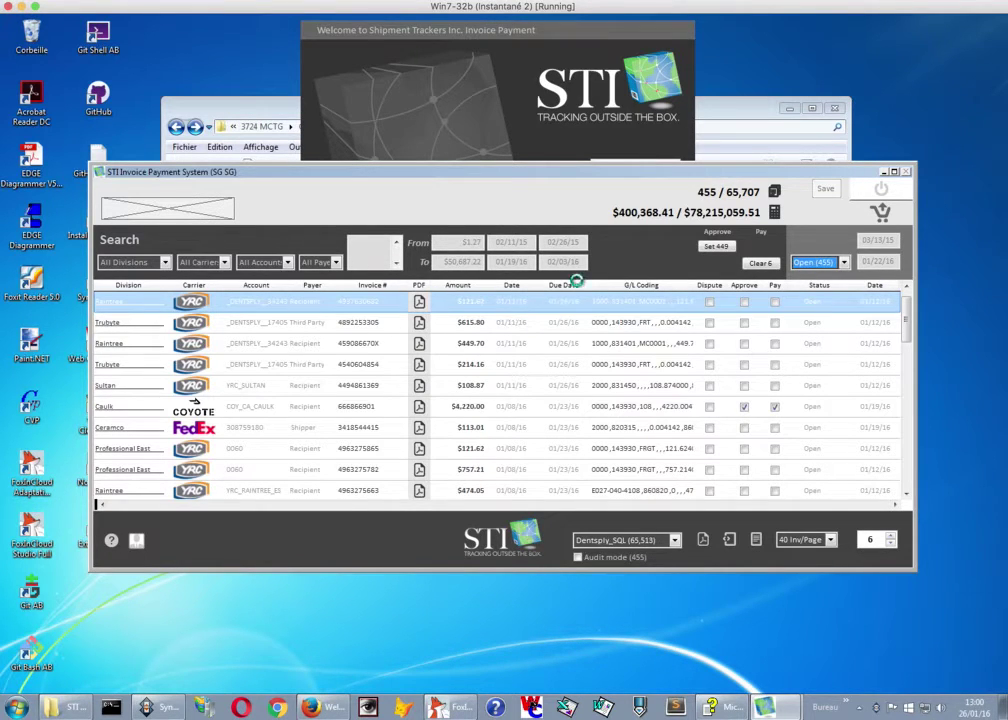
{"action": "scroll", "coordinate": [855, 262], "scroll_direction": "down", "scroll_amount": 1}
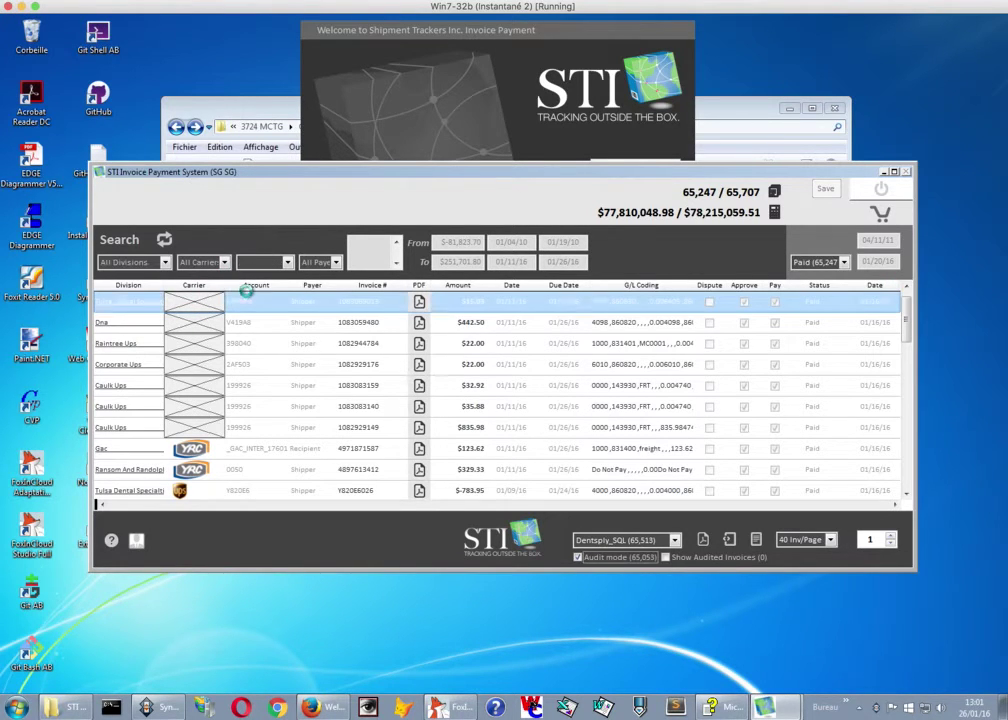
{"action": "left_click", "coordinate": [225, 264]}
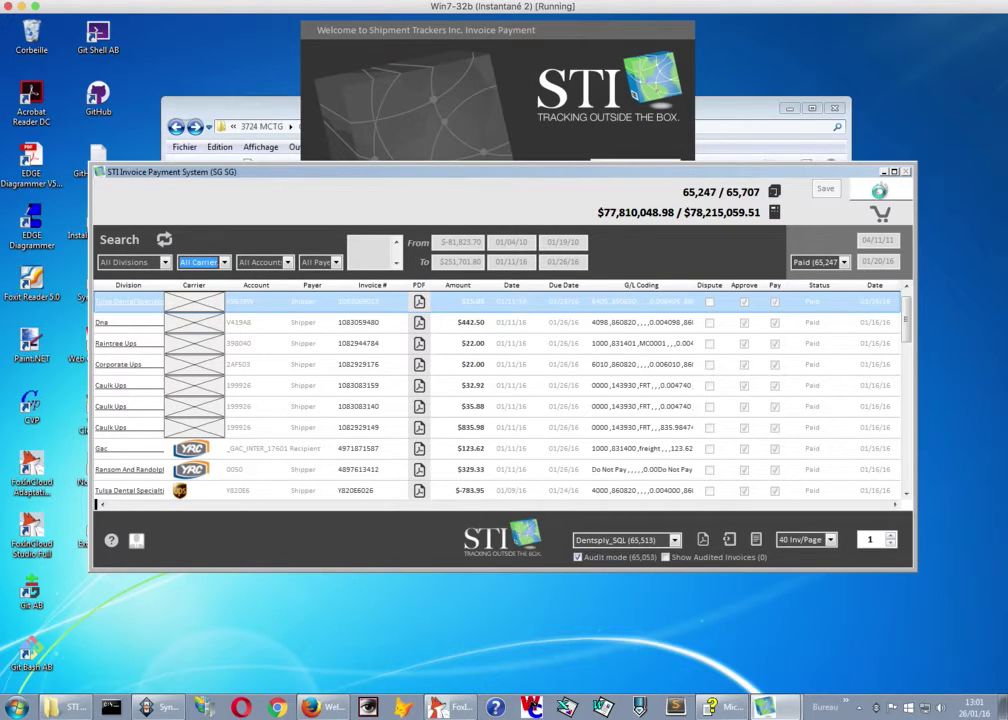
Quit the STI desktop app and exit its login screen.
{"action": "left_click", "coordinate": [880, 192]}
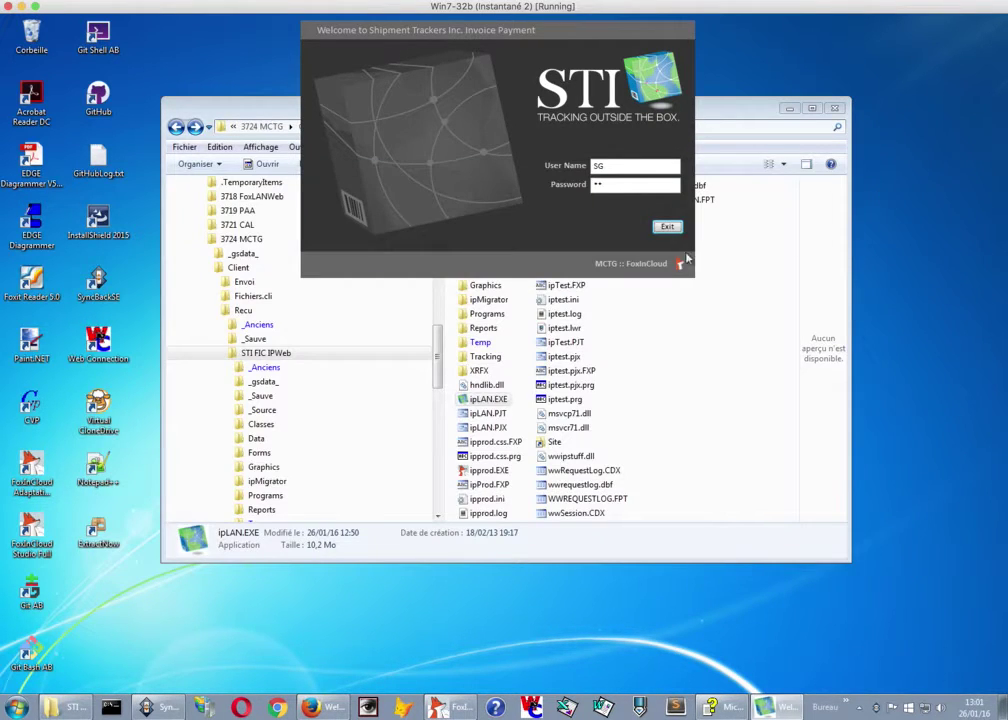
{"action": "left_click", "coordinate": [676, 228]}
{"action": "left_click", "coordinate": [666, 228]}
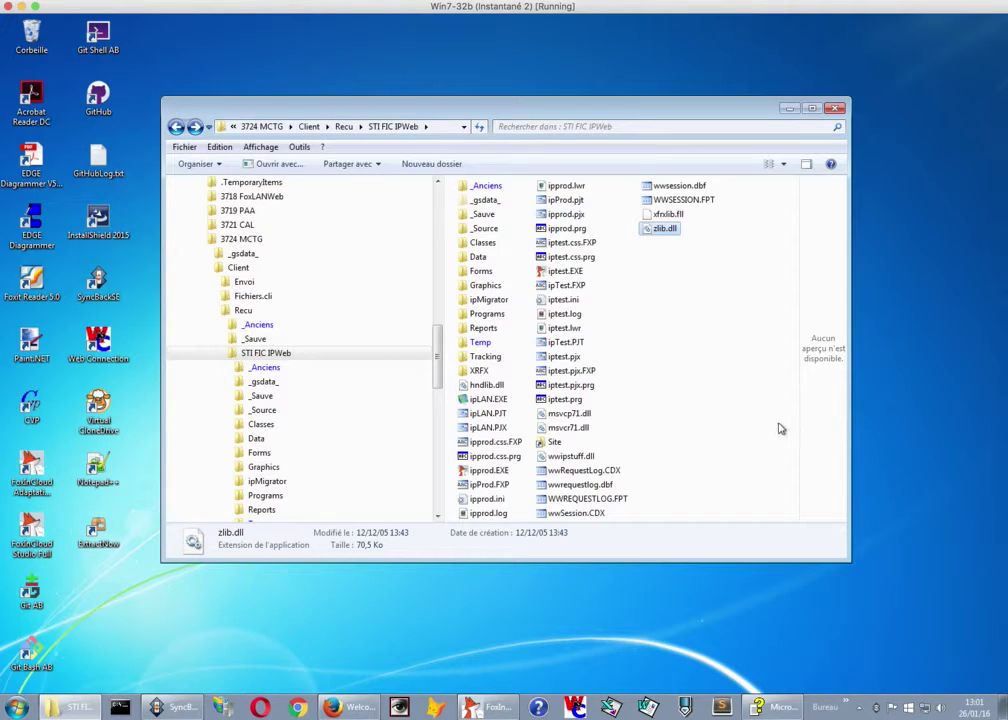
Launch iptest.EXE from the STI FIC IPWeb folder.
{"action": "left_click", "coordinate": [563, 271]}
{"action": "left_click", "coordinate": [490, 476]}
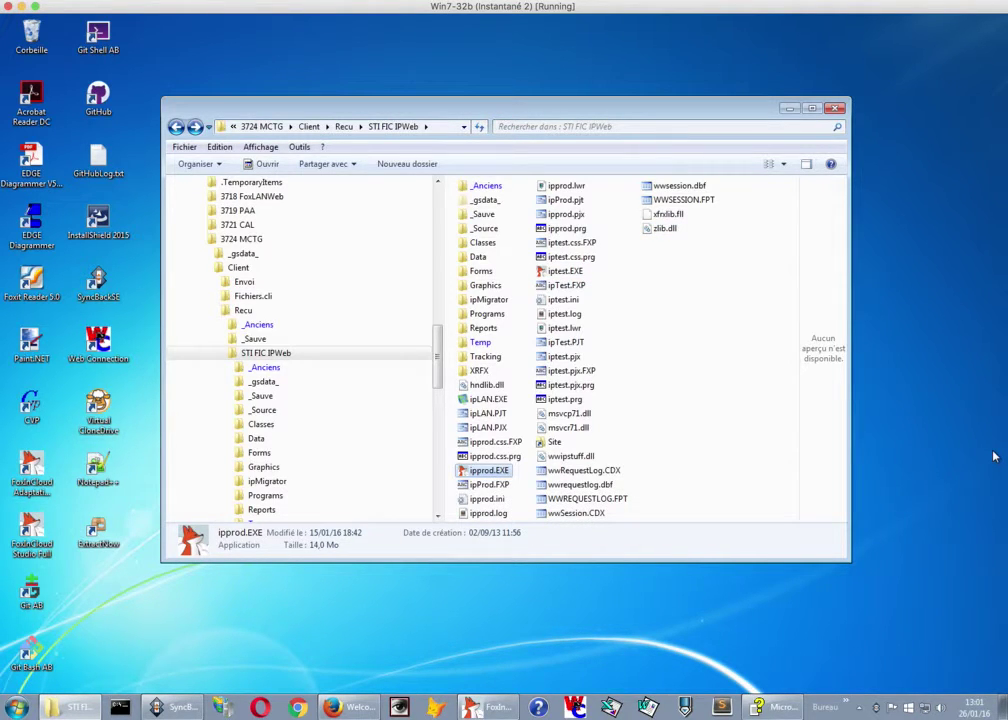
{"action": "key", "text": "Right"}
{"action": "key", "text": "Up"}
{"action": "key", "text": "Up"}
{"action": "key", "text": "Up"}
{"action": "key", "text": "Up"}
{"action": "key", "text": "Up"}
{"action": "key", "text": "Up"}
{"action": "key", "text": "Up"}
{"action": "key", "text": "Up"}
{"action": "key", "text": "Up"}
{"action": "key", "text": "Up"}
{"action": "key", "text": "Up"}
{"action": "key", "text": "Up"}
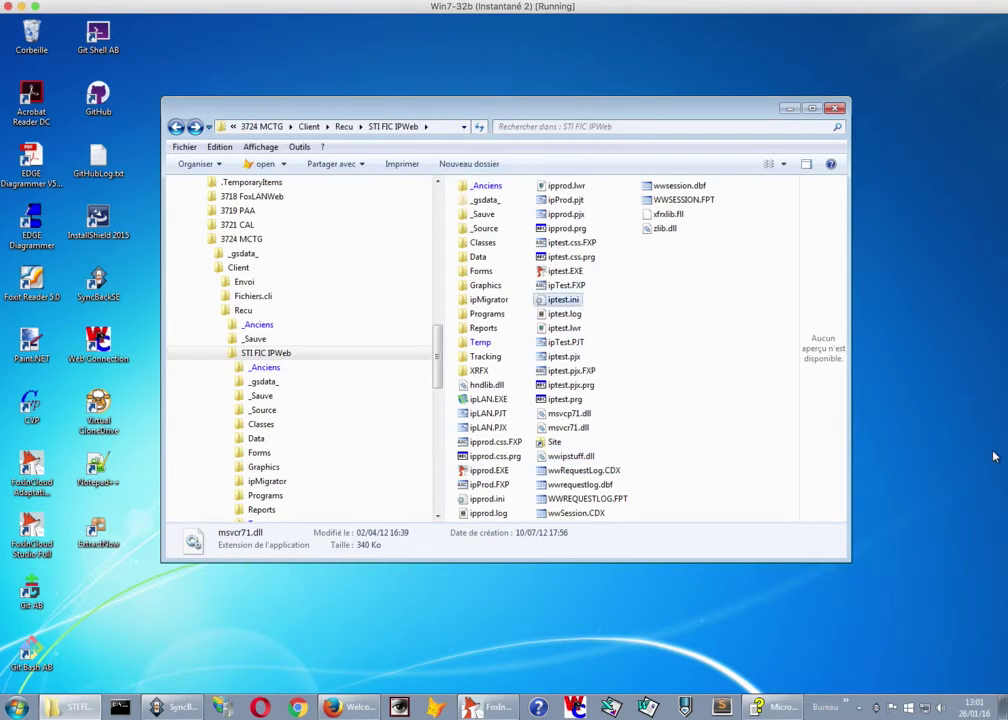
{"action": "key", "text": "Up"}
{"action": "key", "text": "Up"}
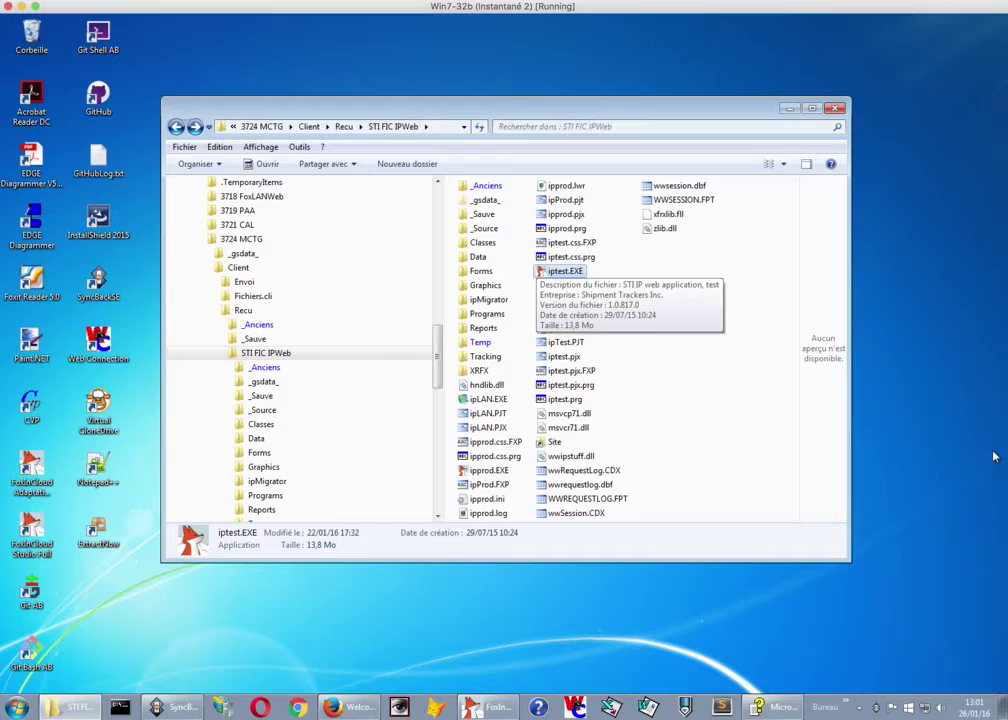
{"action": "key", "text": "Return"}
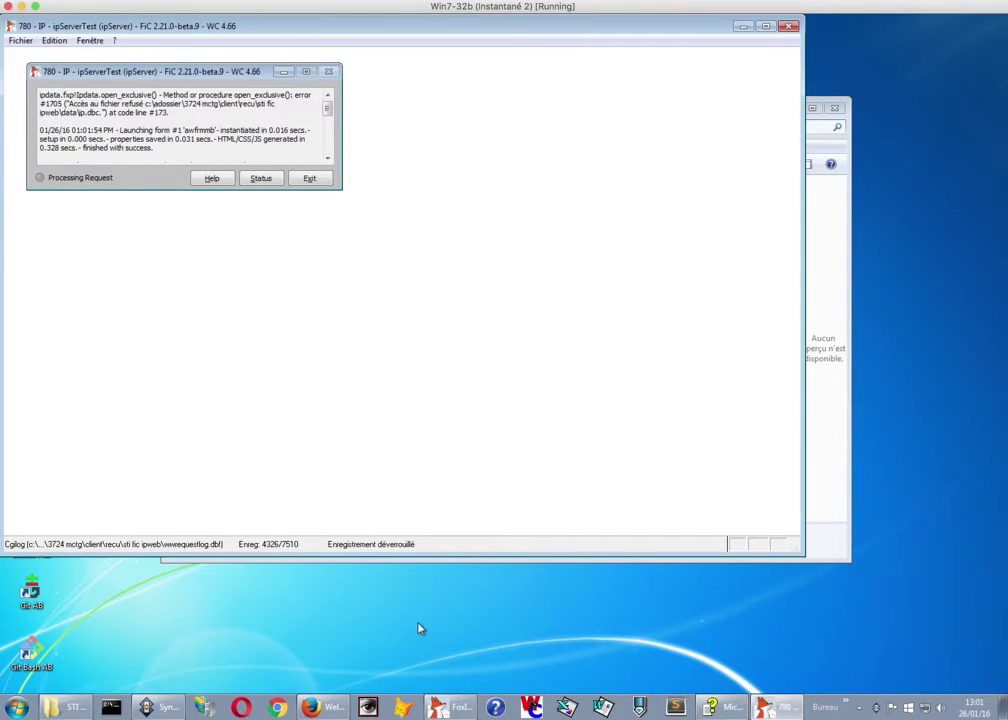
Load localhost/ip/ in a new Firefox tab.
{"action": "left_click", "coordinate": [335, 710]}
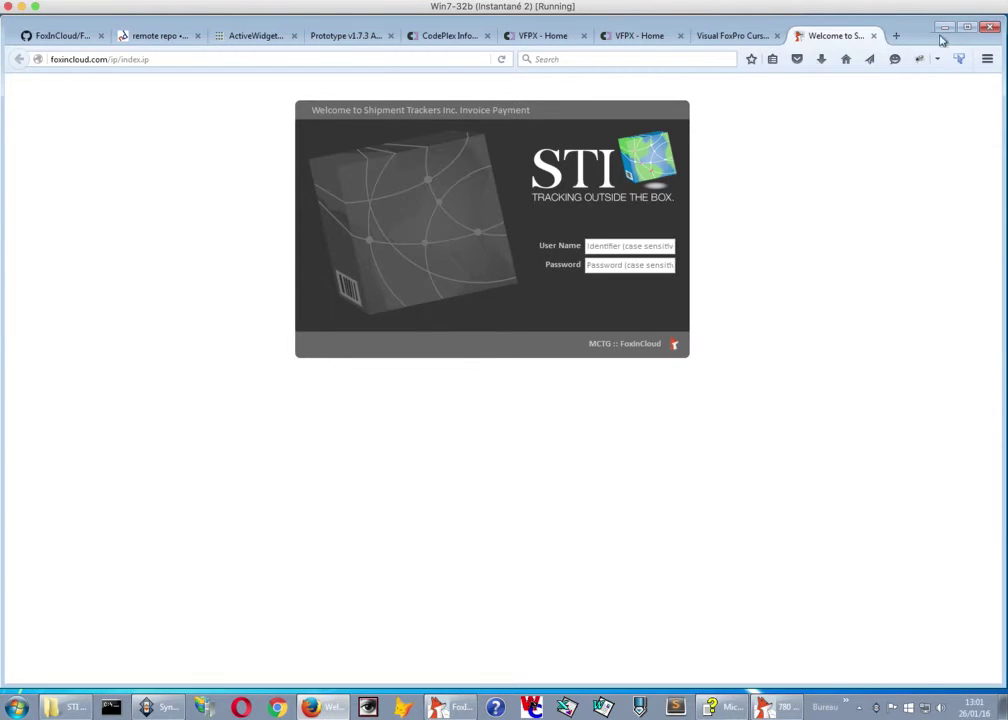
{"action": "left_click", "coordinate": [896, 35]}
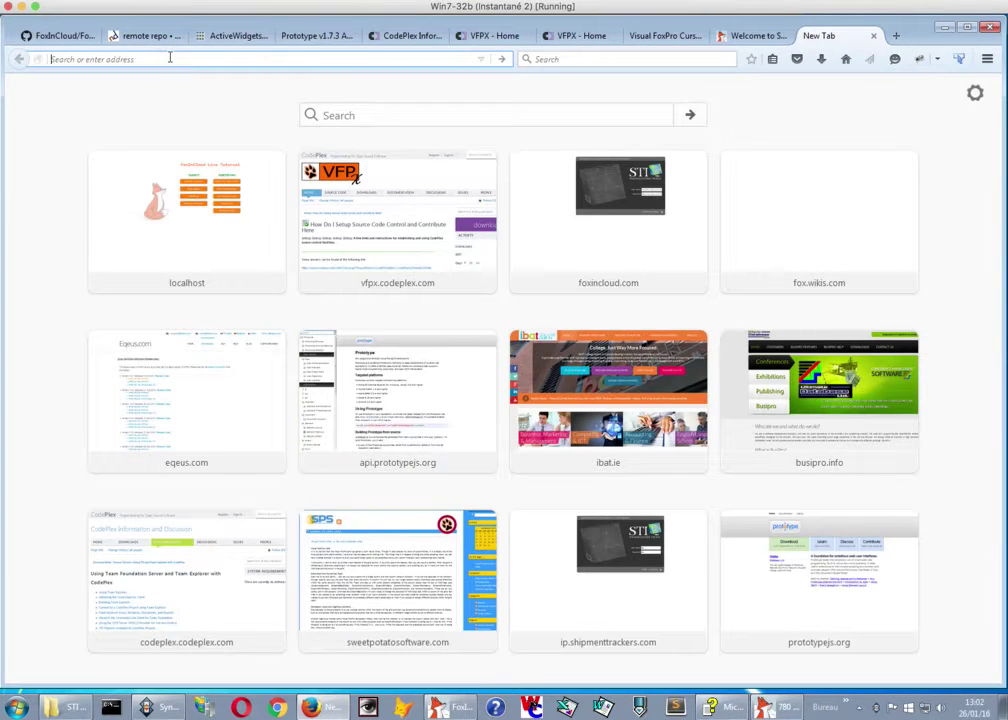
{"action": "type", "text": "localhost/ip/"}
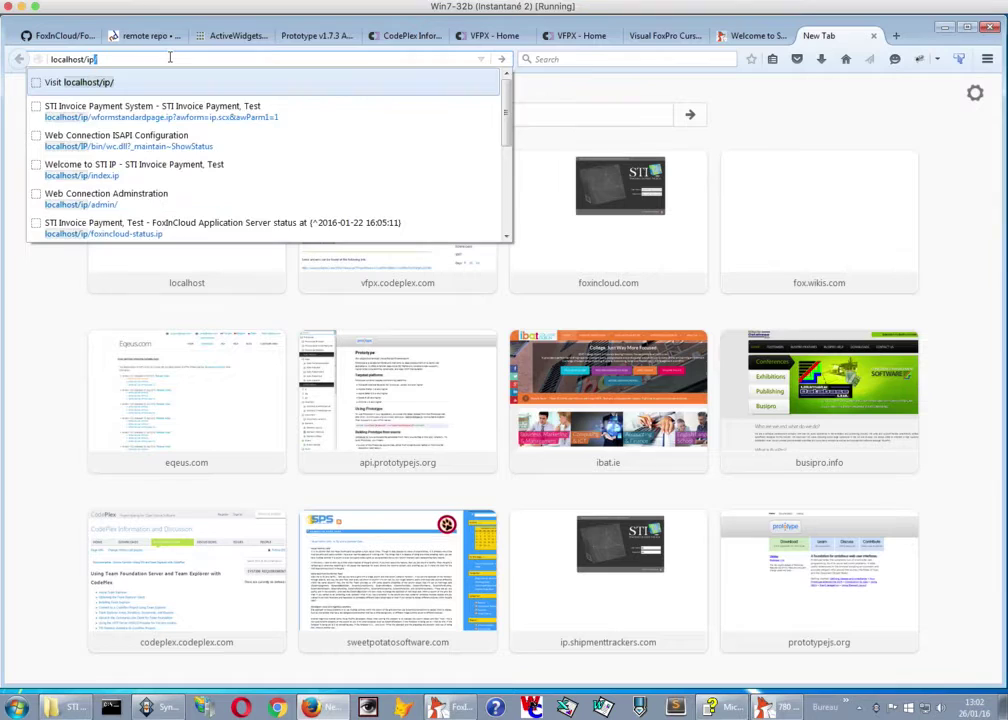
{"action": "key", "text": "Return"}
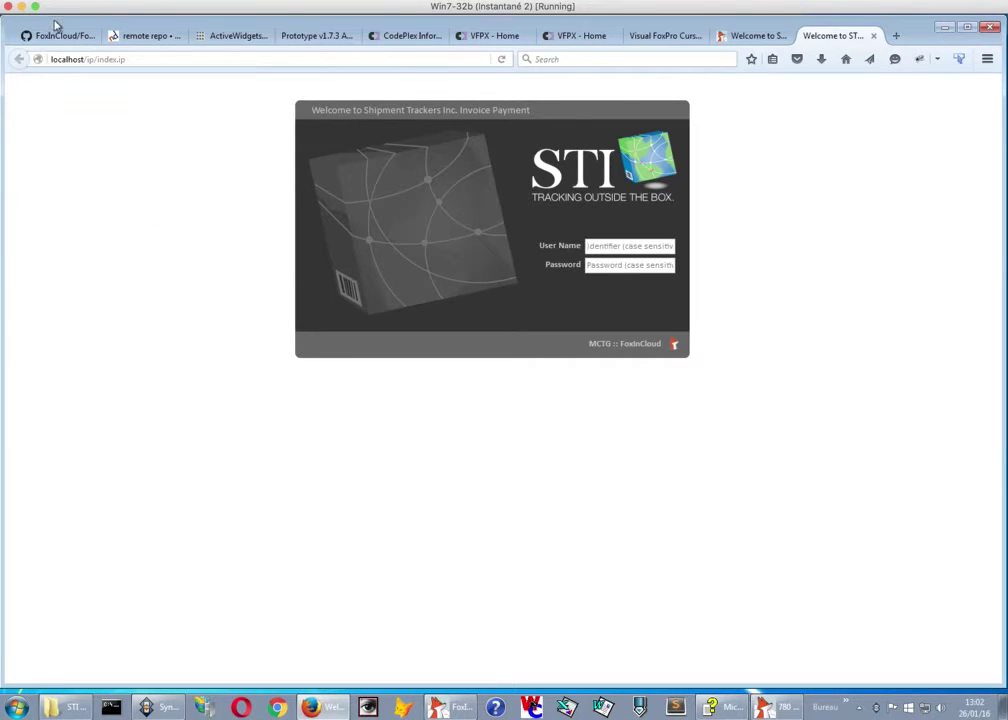
Reload the STI login page at localhost/ip/index.ip.
{"action": "left_click_drag", "start_coordinate": [56, 27], "coordinate": [178, 27]}
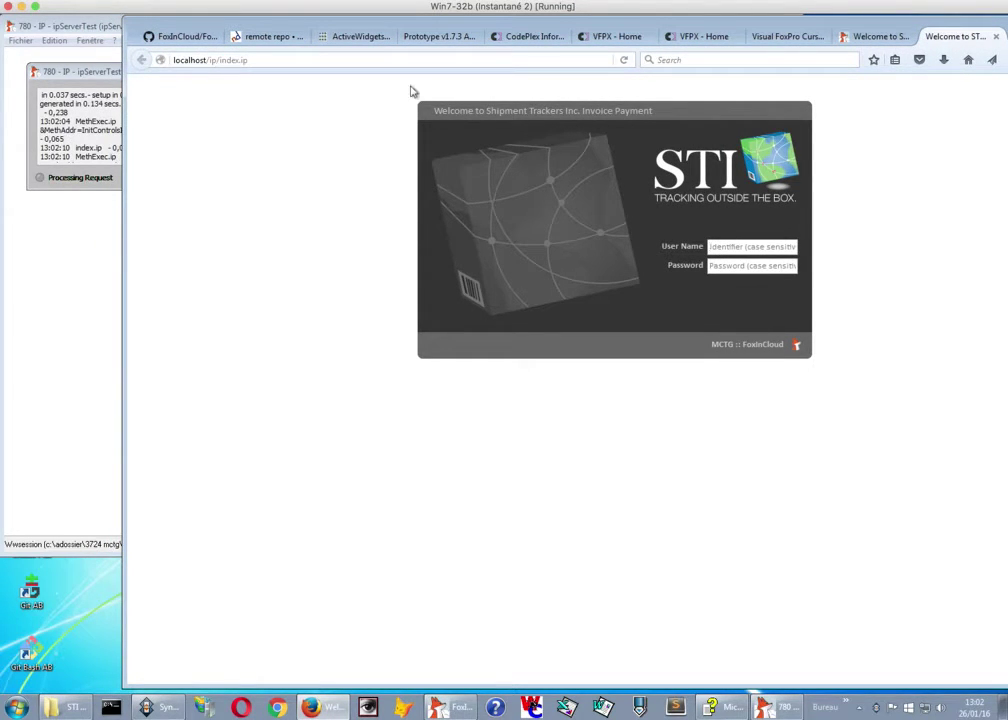
{"action": "left_click", "coordinate": [625, 60]}
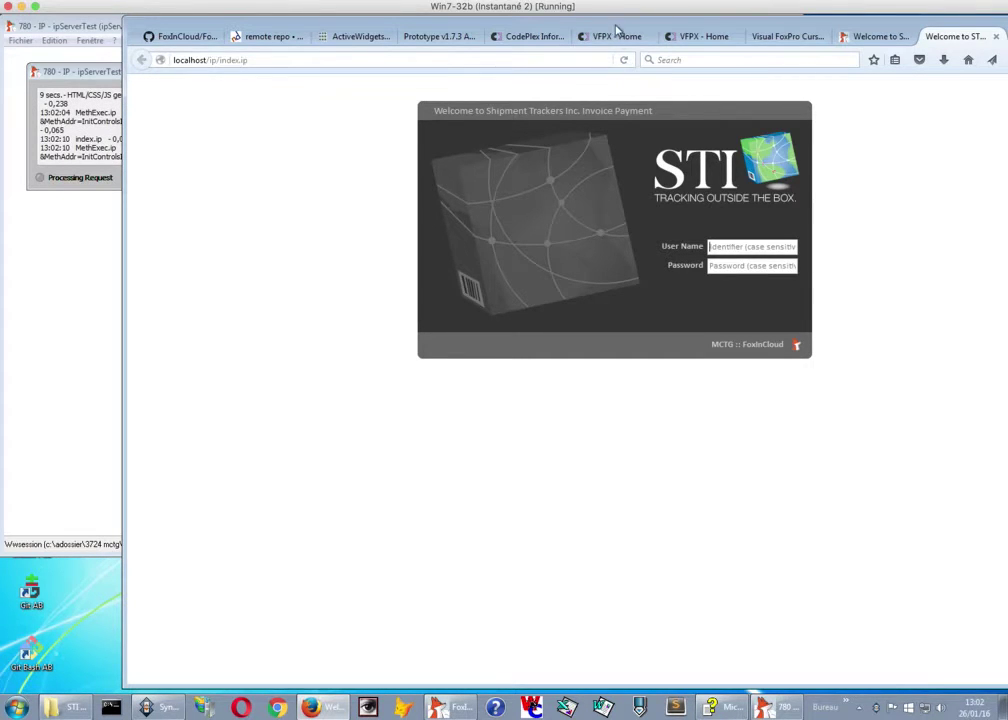
{"action": "left_click_drag", "start_coordinate": [614, 25], "coordinate": [494, 24]}
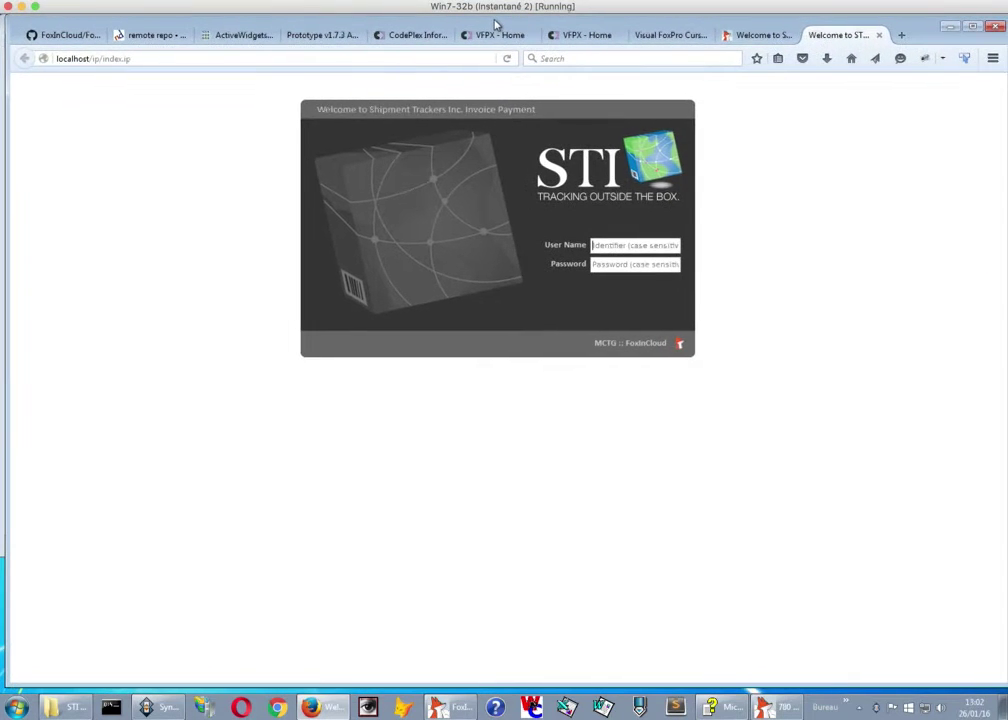
Sign in to the STI Invoice Payment System with the user name and password.
{"action": "left_click", "coordinate": [609, 245]}
{"action": "type", "text": "SG"}
{"action": "key", "text": "Tab"}
{"action": "type", "text": "s"}
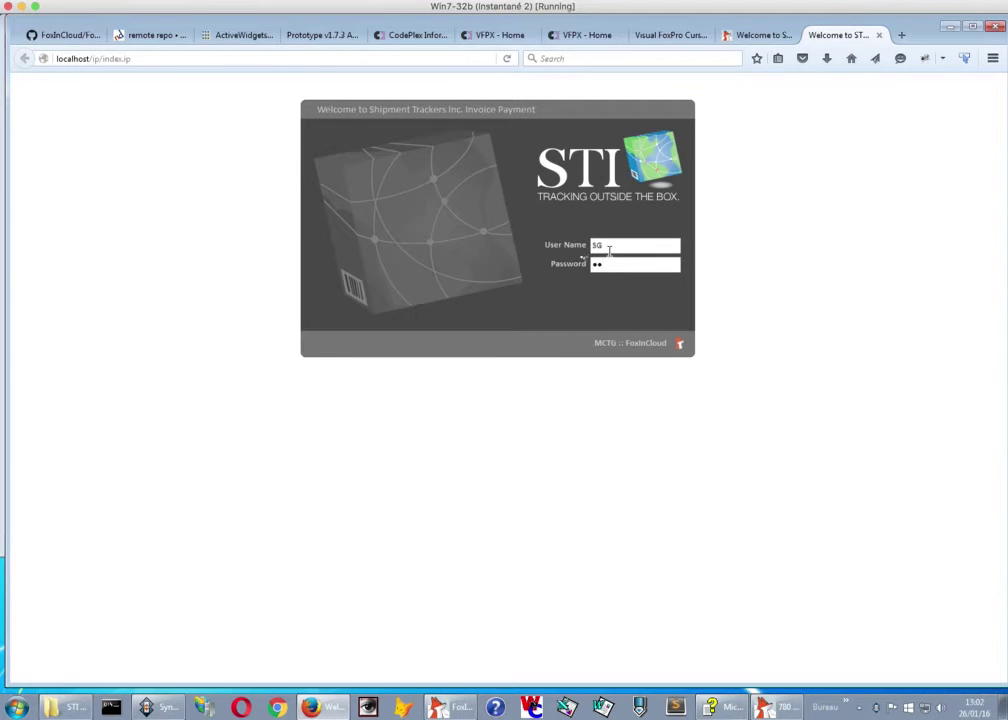
{"action": "key", "text": "Return"}
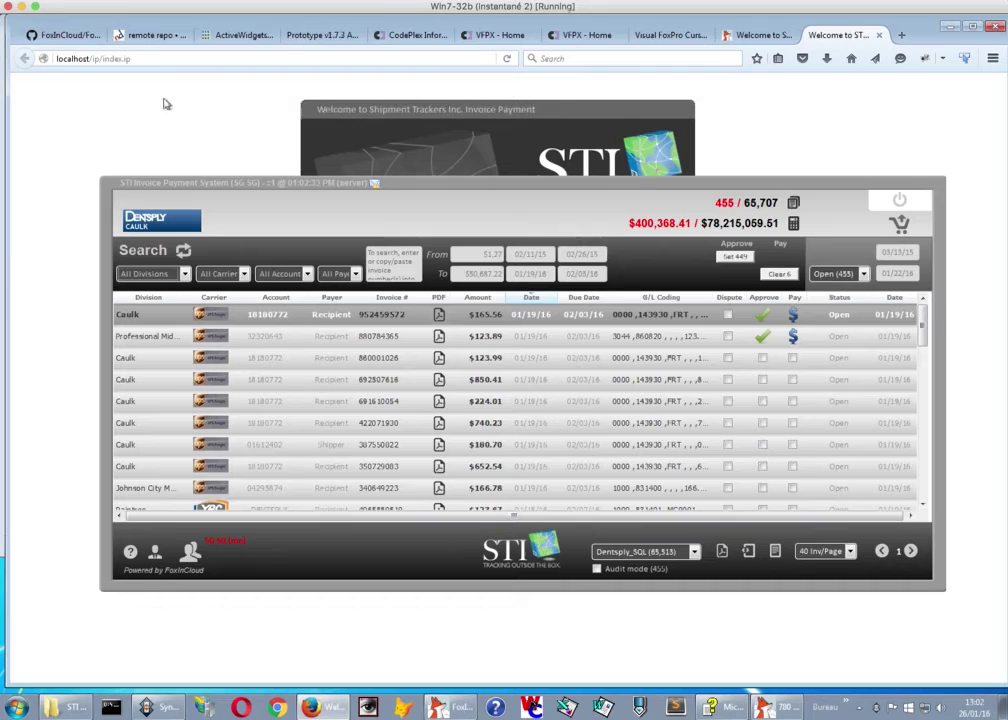
Mark the Professional Mid and first Caulk invoices for payment, and approve the Caulk invoice.
{"action": "left_click_drag", "start_coordinate": [495, 181], "coordinate": [492, 148]}
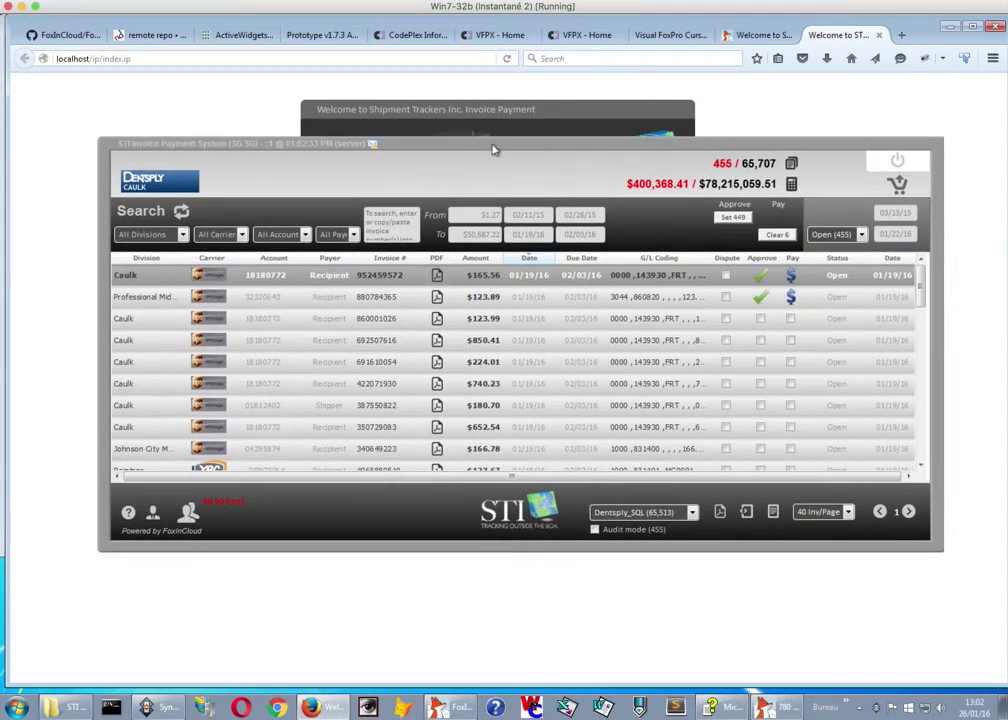
{"action": "left_click", "coordinate": [526, 302]}
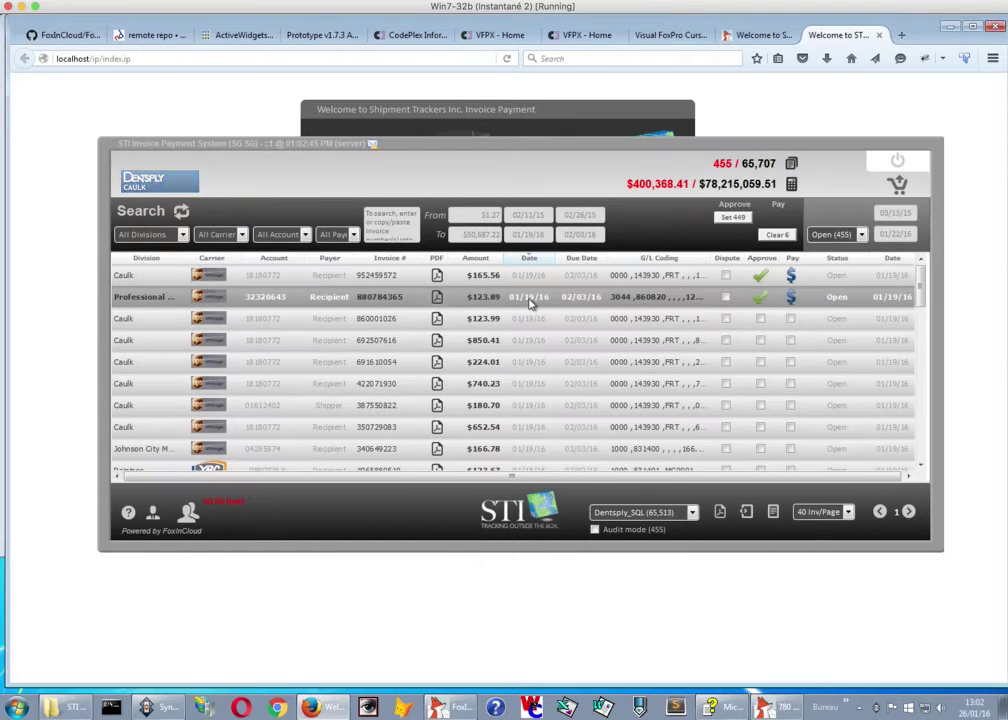
{"action": "left_click", "coordinate": [526, 319]}
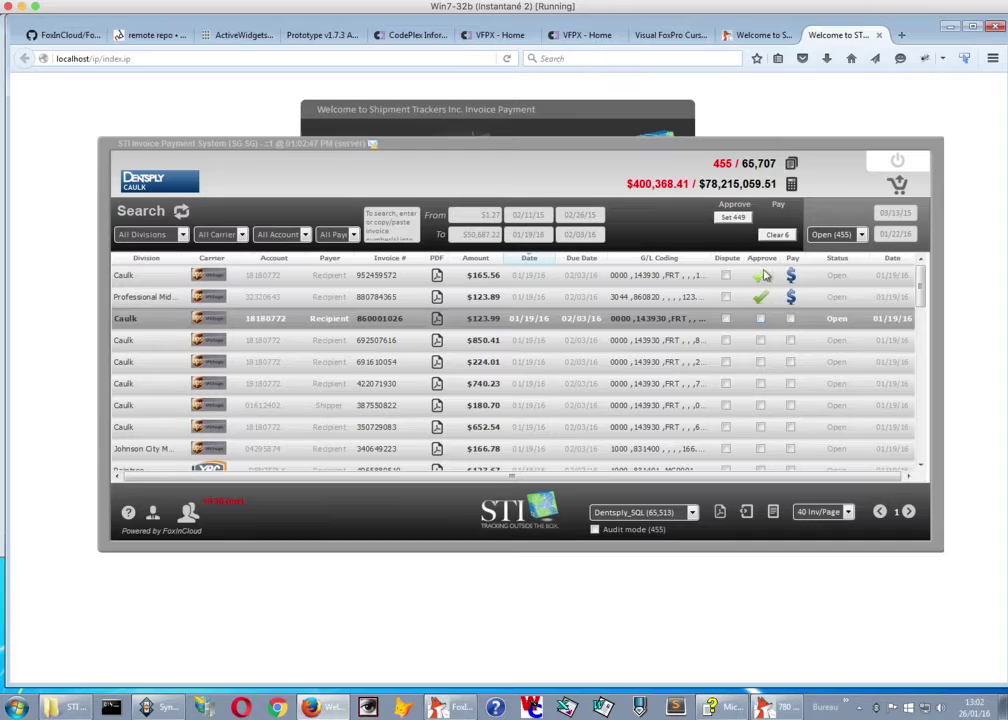
{"action": "left_click", "coordinate": [790, 297]}
{"action": "left_click", "coordinate": [791, 276]}
{"action": "left_click", "coordinate": [760, 277]}
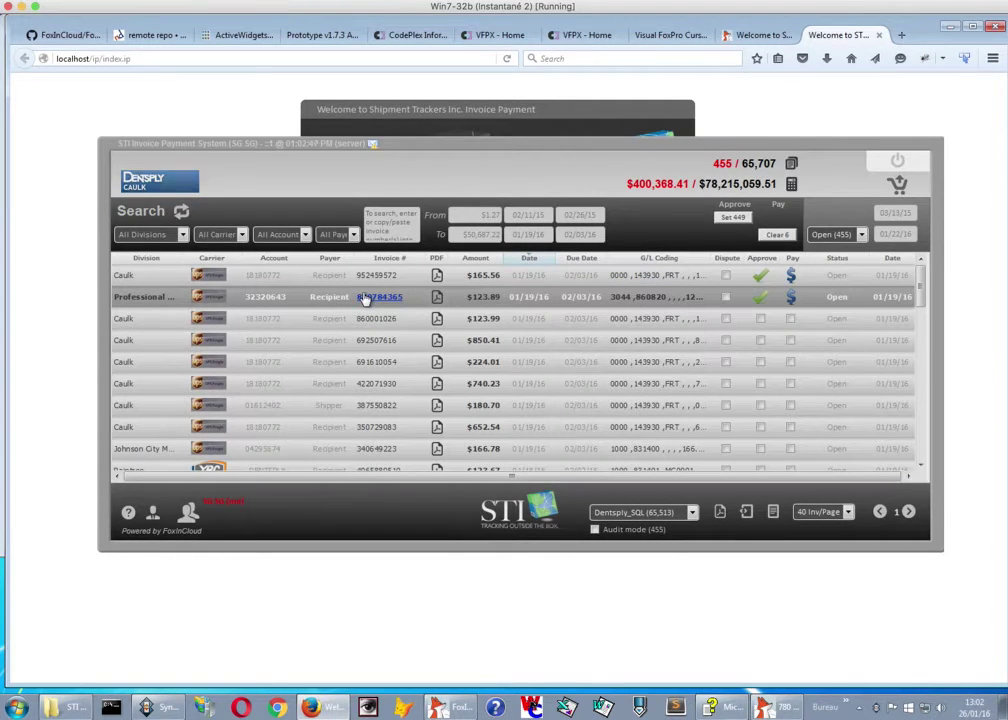
Review invoice 880784365's details, then switch the client database to Amway_SQL.
{"action": "left_click", "coordinate": [365, 298]}
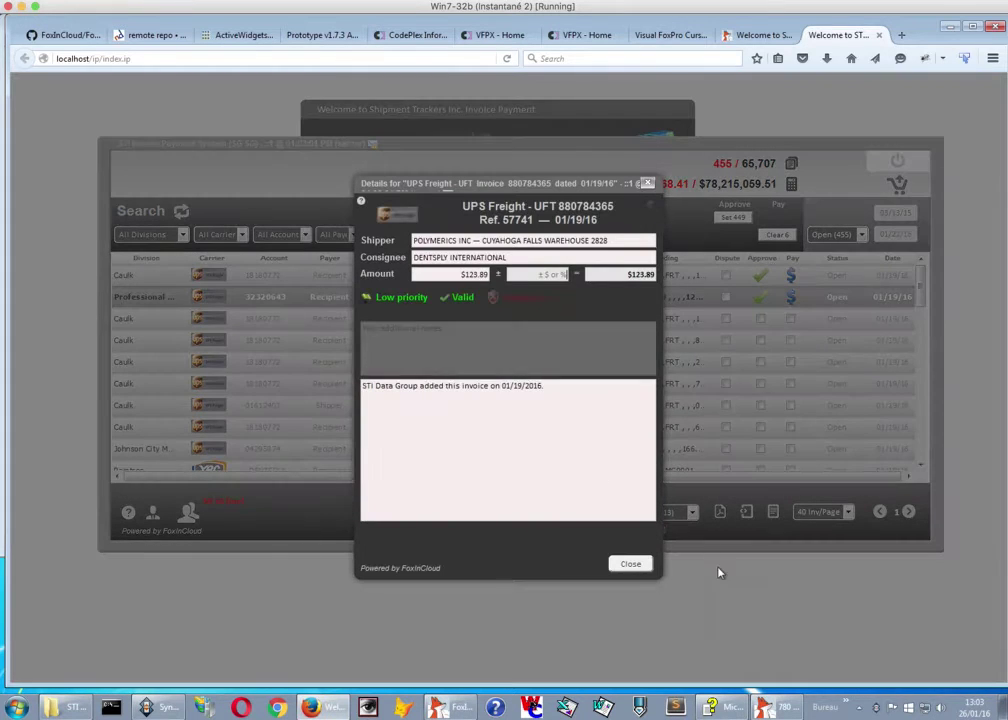
{"action": "left_click", "coordinate": [636, 565]}
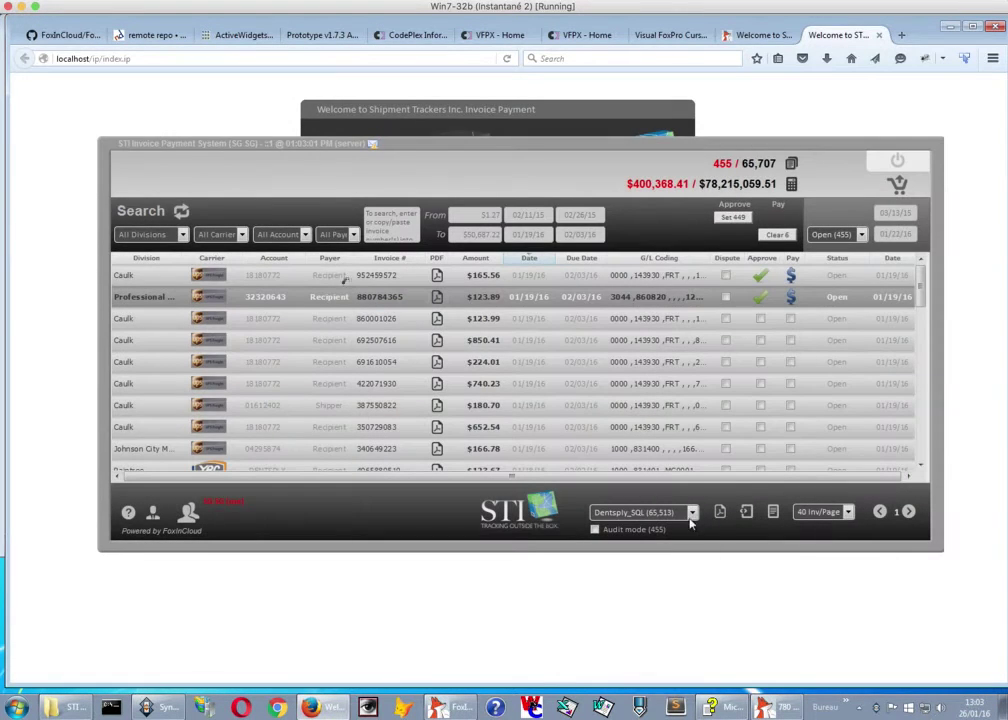
{"action": "left_click", "coordinate": [692, 513]}
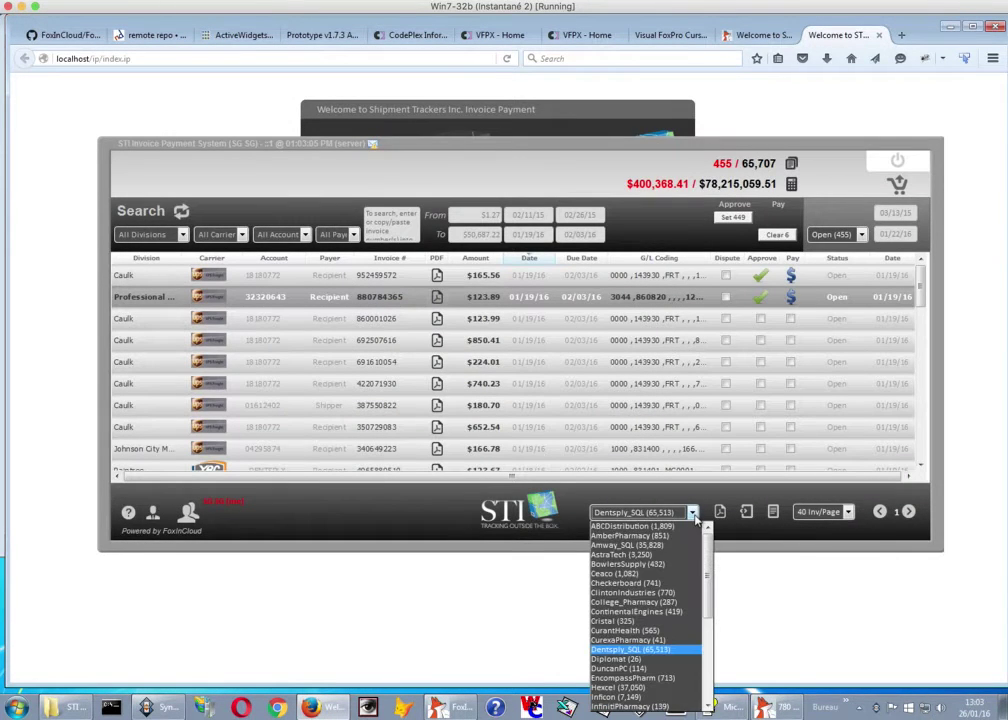
{"action": "left_click", "coordinate": [608, 546]}
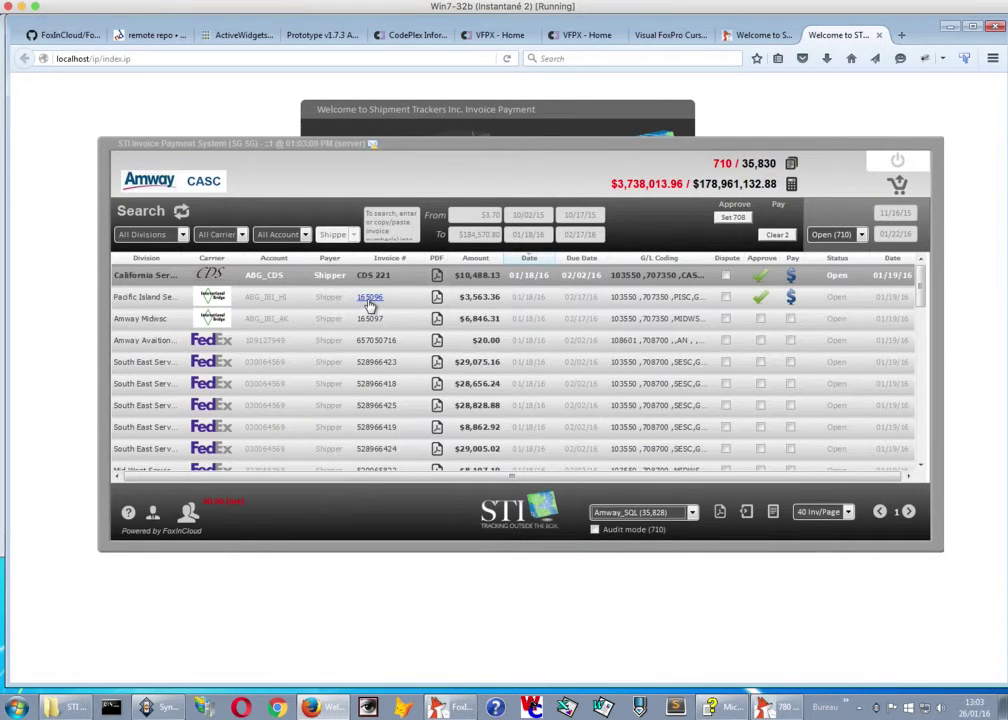
View the details of invoices 165096 and CDS 221.
{"action": "left_click", "coordinate": [370, 304]}
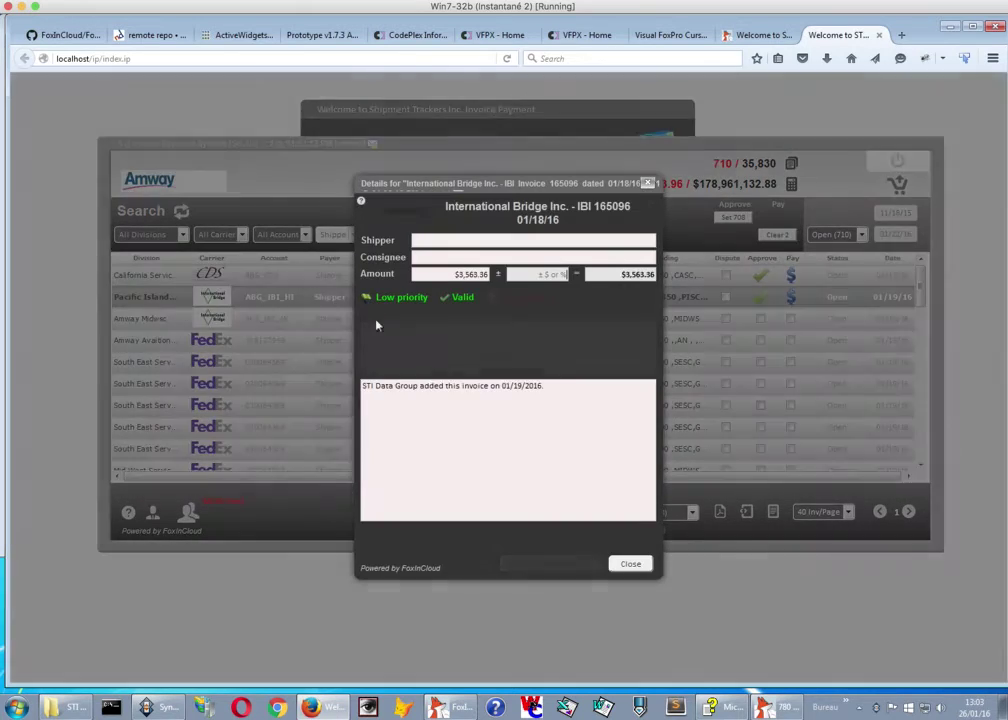
{"action": "left_click", "coordinate": [630, 563]}
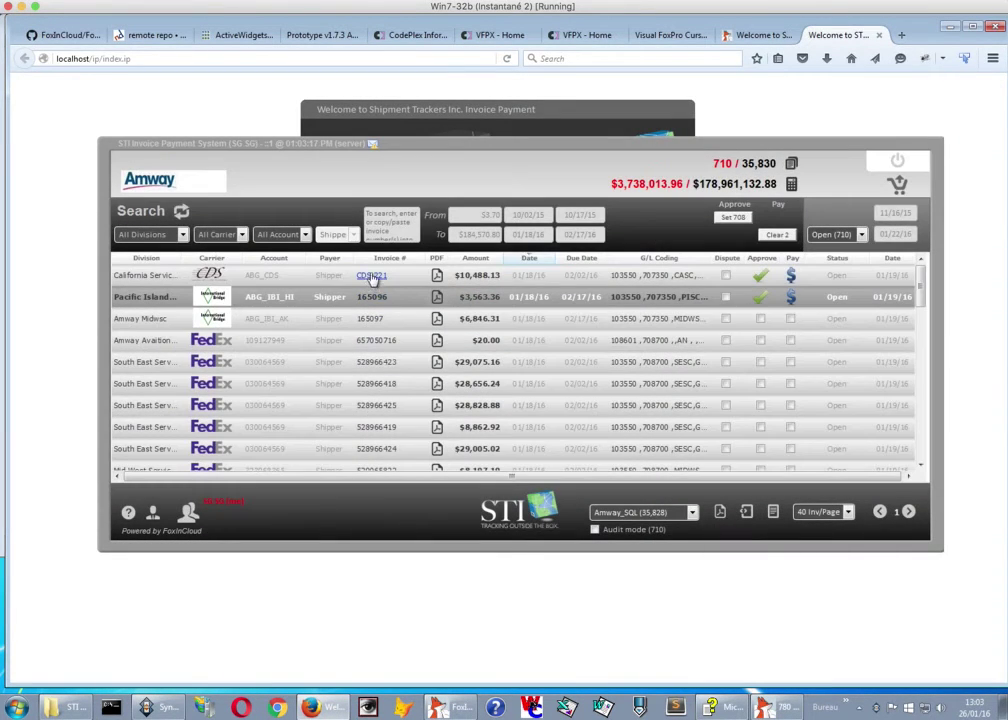
{"action": "left_click", "coordinate": [371, 279]}
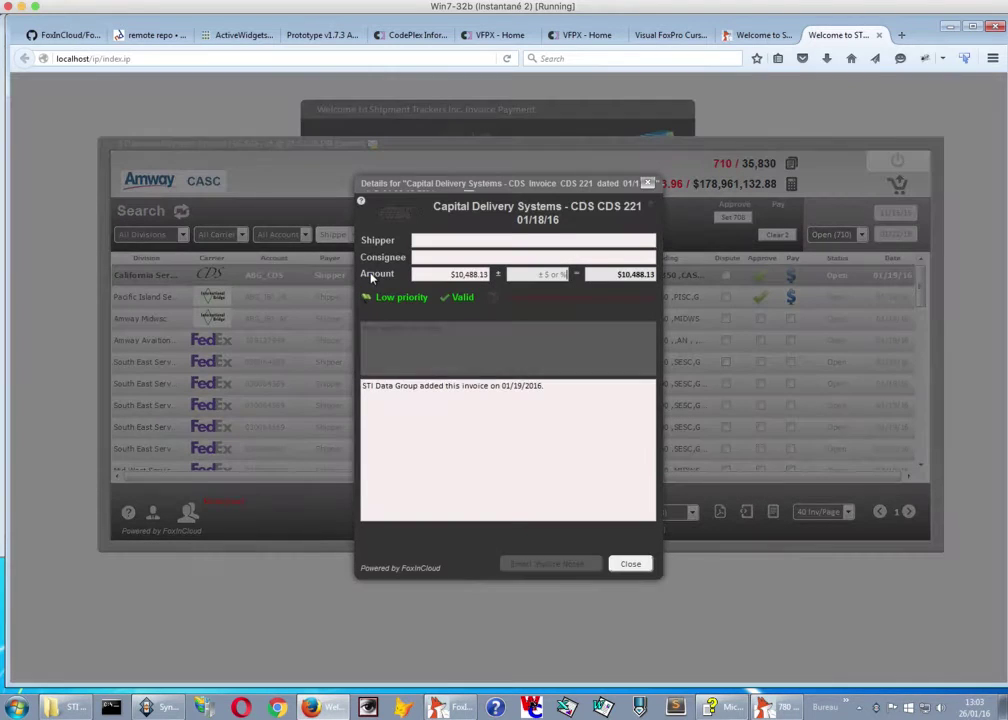
{"action": "left_click", "coordinate": [631, 564]}
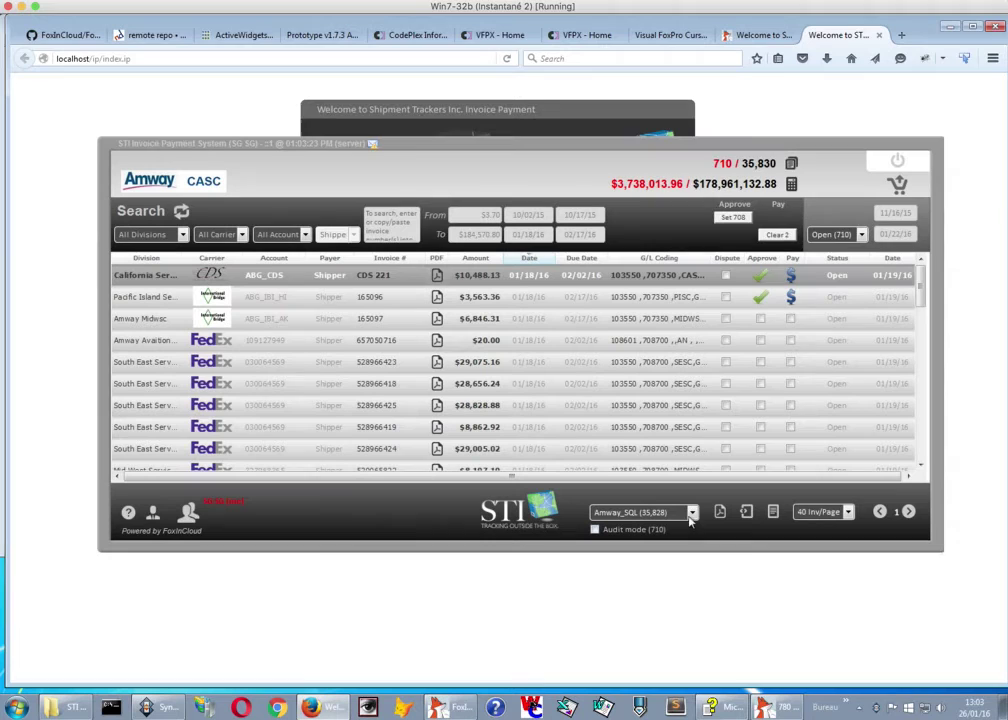
Turn on audit mode and review invoice CDS 221's details again, keeping Amway_SQL.
{"action": "left_click", "coordinate": [595, 530]}
{"action": "left_click", "coordinate": [693, 513]}
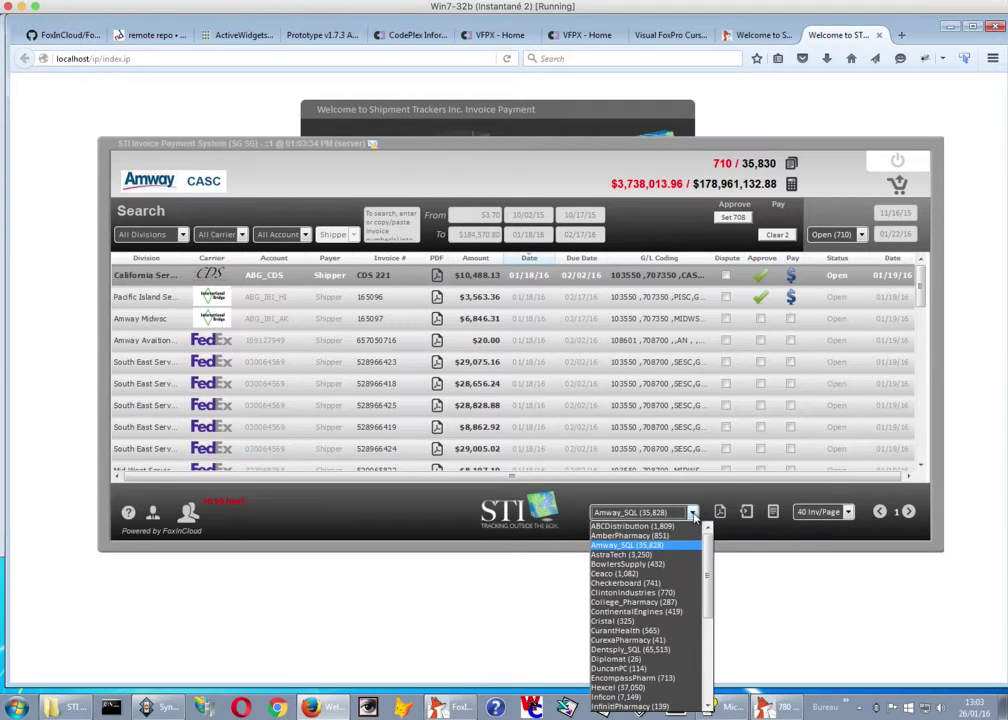
{"action": "left_click", "coordinate": [466, 595]}
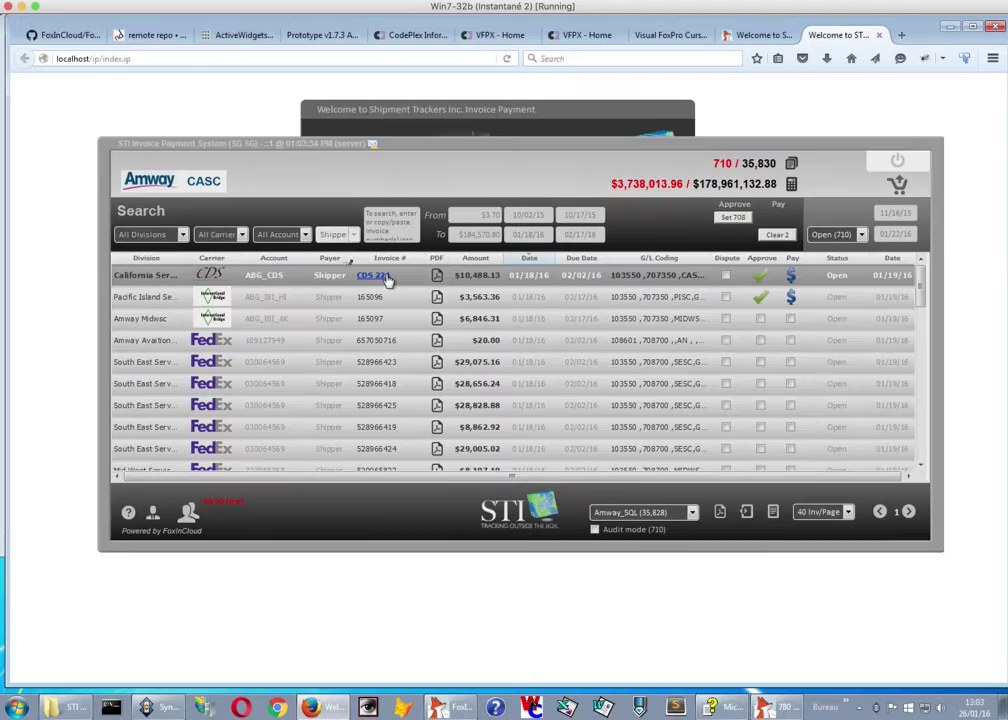
{"action": "left_click", "coordinate": [376, 276]}
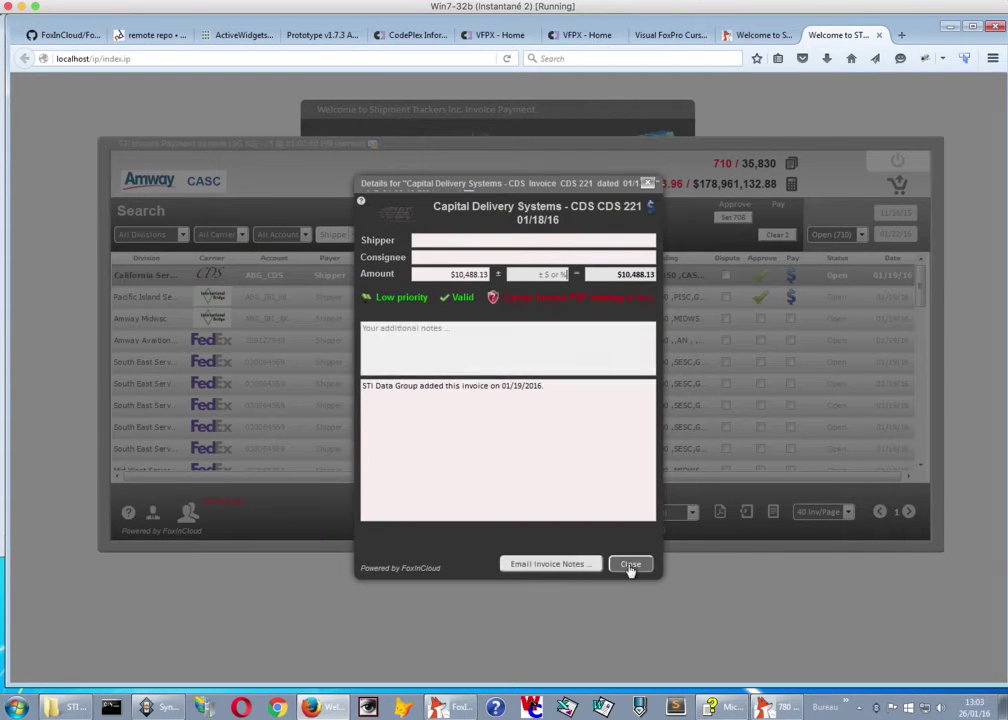
{"action": "left_click", "coordinate": [630, 565]}
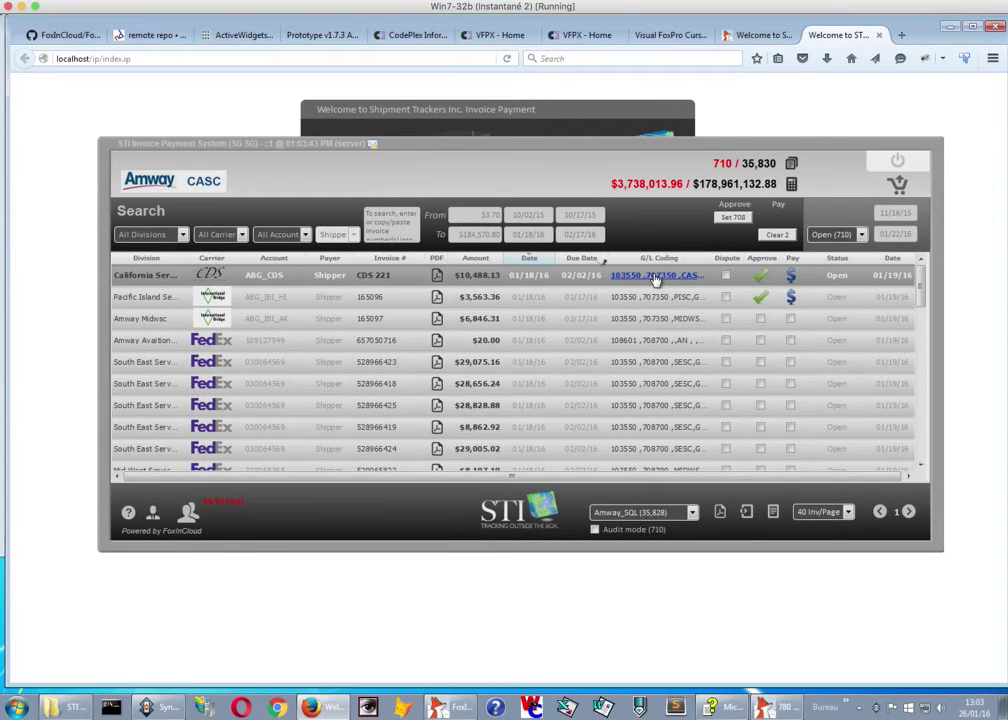
{"action": "left_click", "coordinate": [655, 280]}
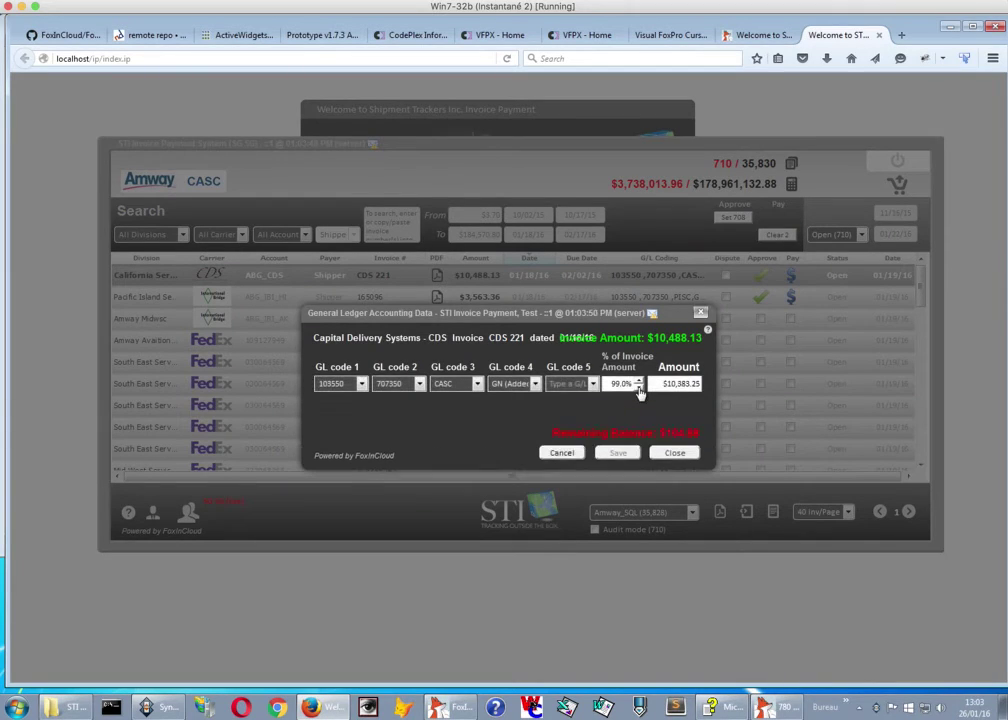
{"action": "left_click", "coordinate": [639, 387]}
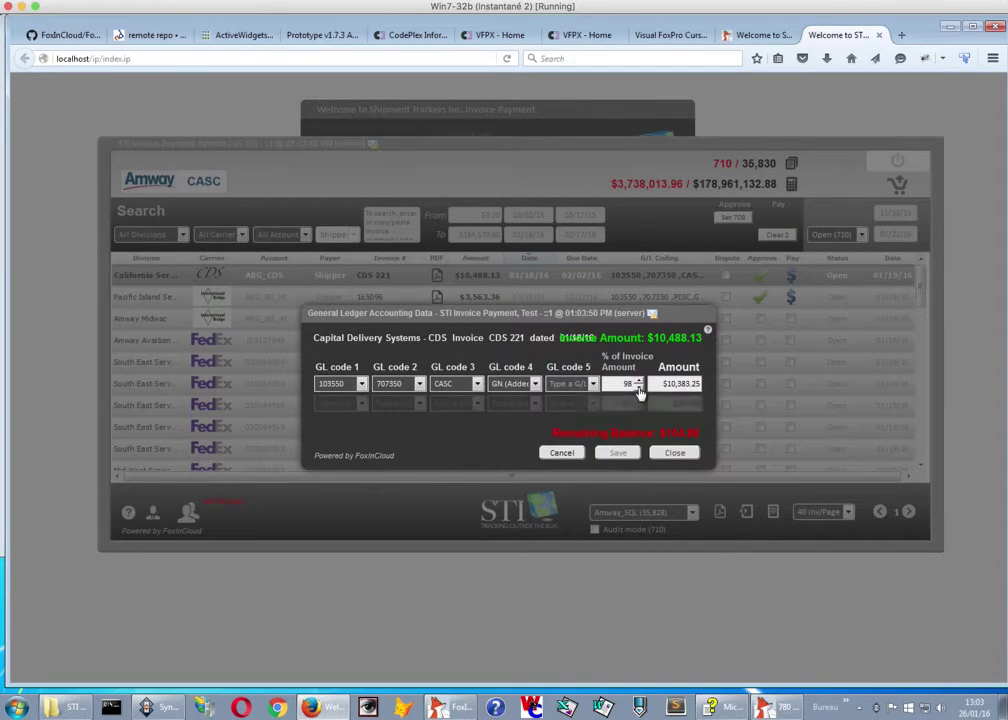
{"action": "left_click", "coordinate": [563, 453]}
{"action": "left_click", "coordinate": [683, 437]}
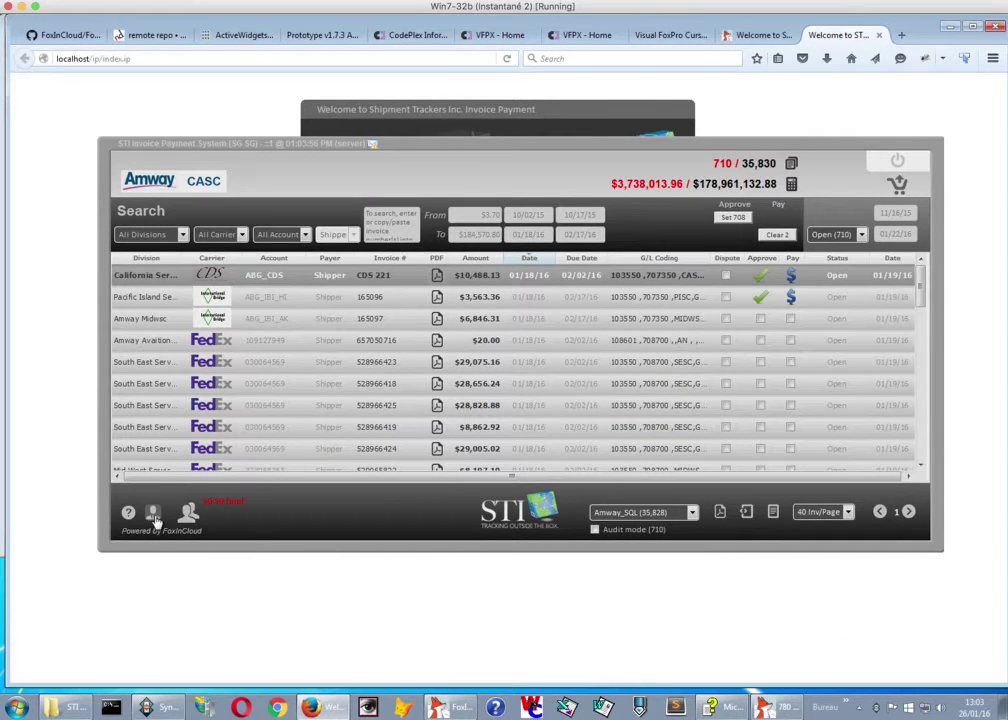
Open My Profile and load a client user's profile.
{"action": "left_click", "coordinate": [153, 514]}
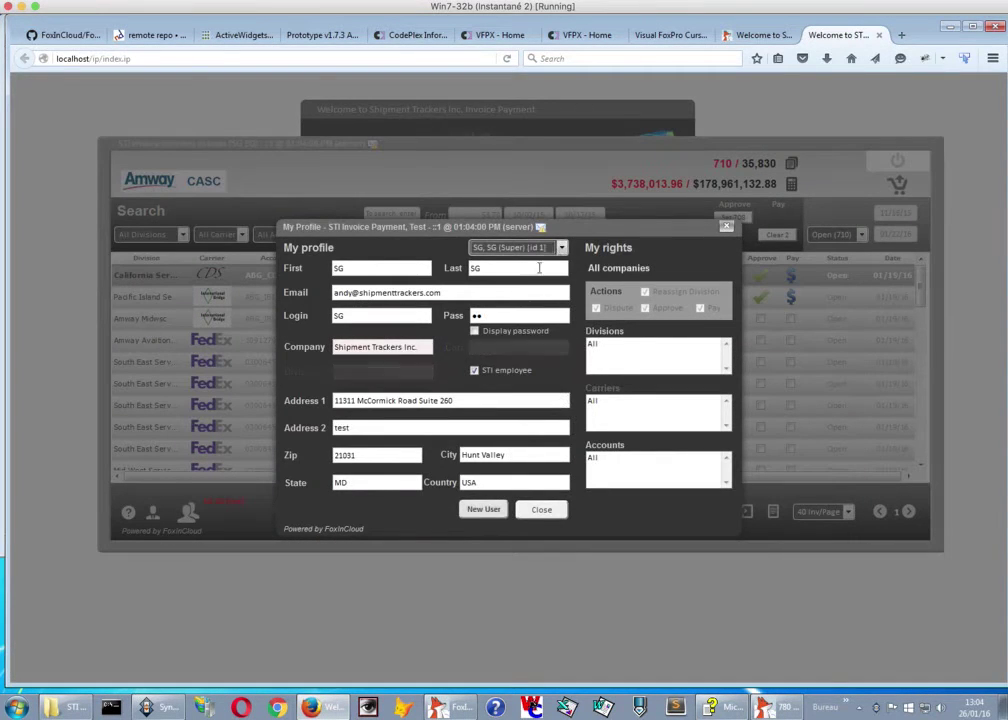
{"action": "left_click", "coordinate": [561, 247]}
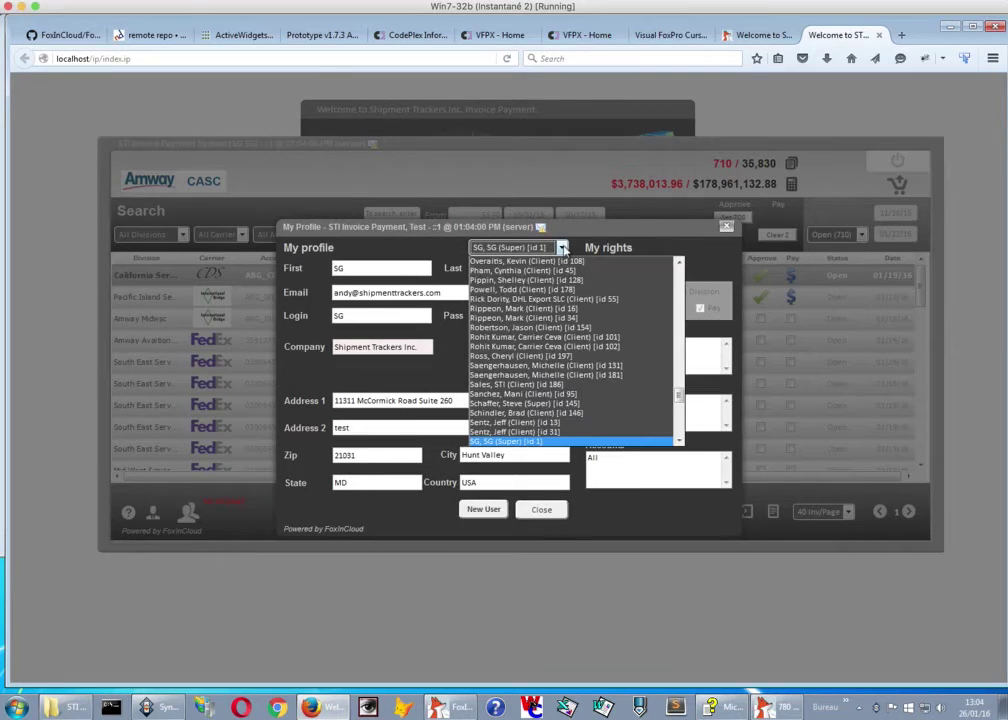
{"action": "left_click", "coordinate": [569, 320]}
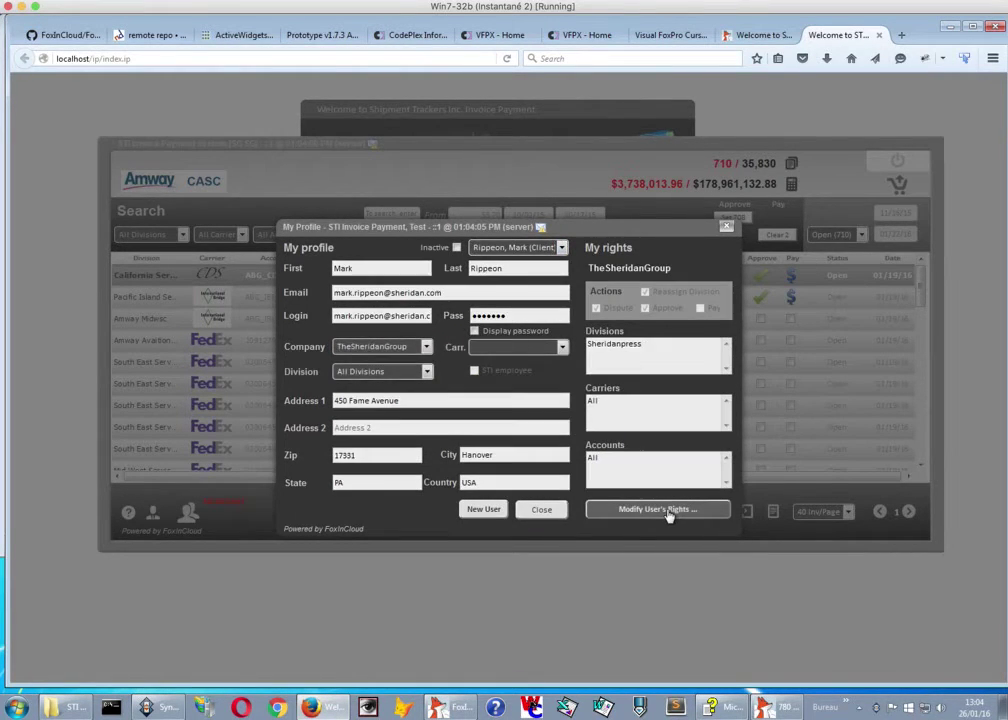
Try granting the Dartmouthjournal division and All Divisions, then discard the rights changes.
{"action": "left_click", "coordinate": [665, 510]}
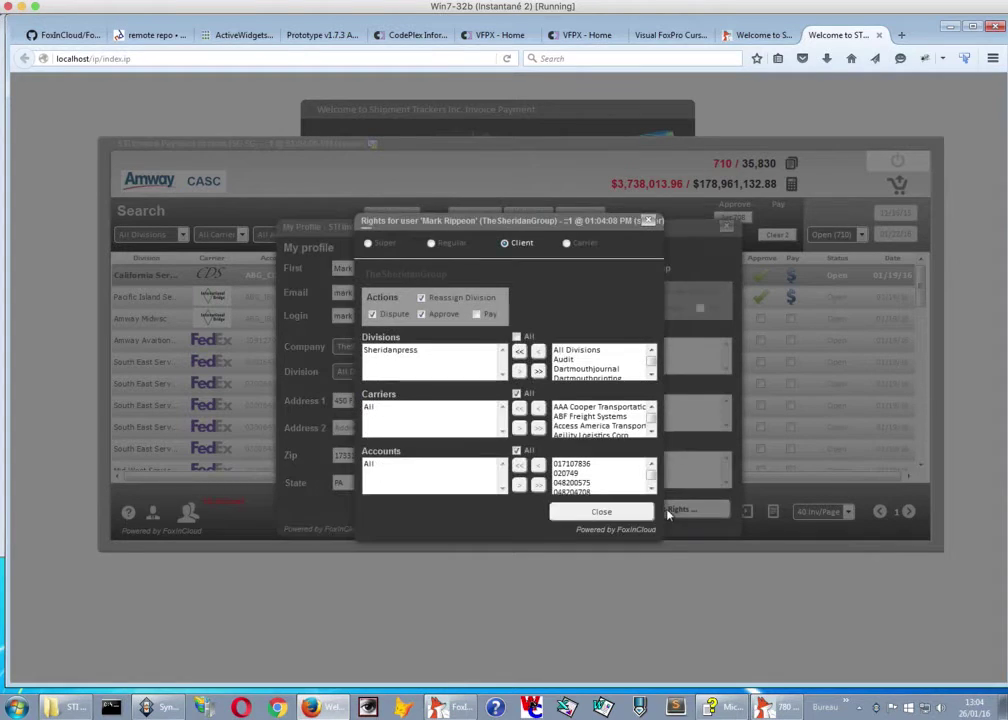
{"action": "double_click", "coordinate": [595, 369]}
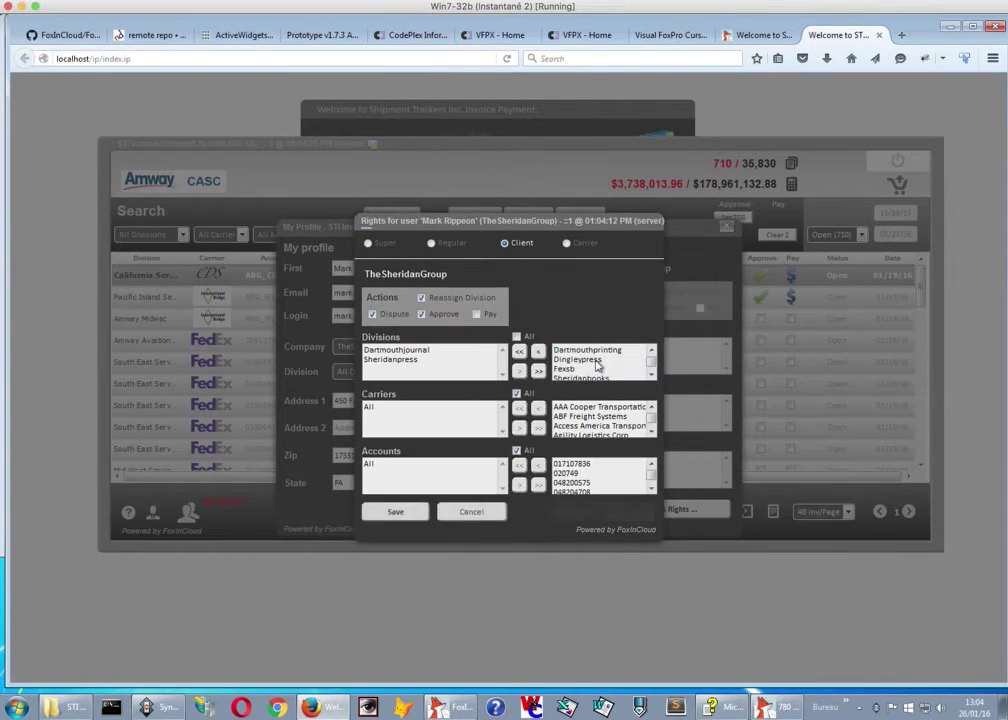
{"action": "double_click", "coordinate": [600, 360]}
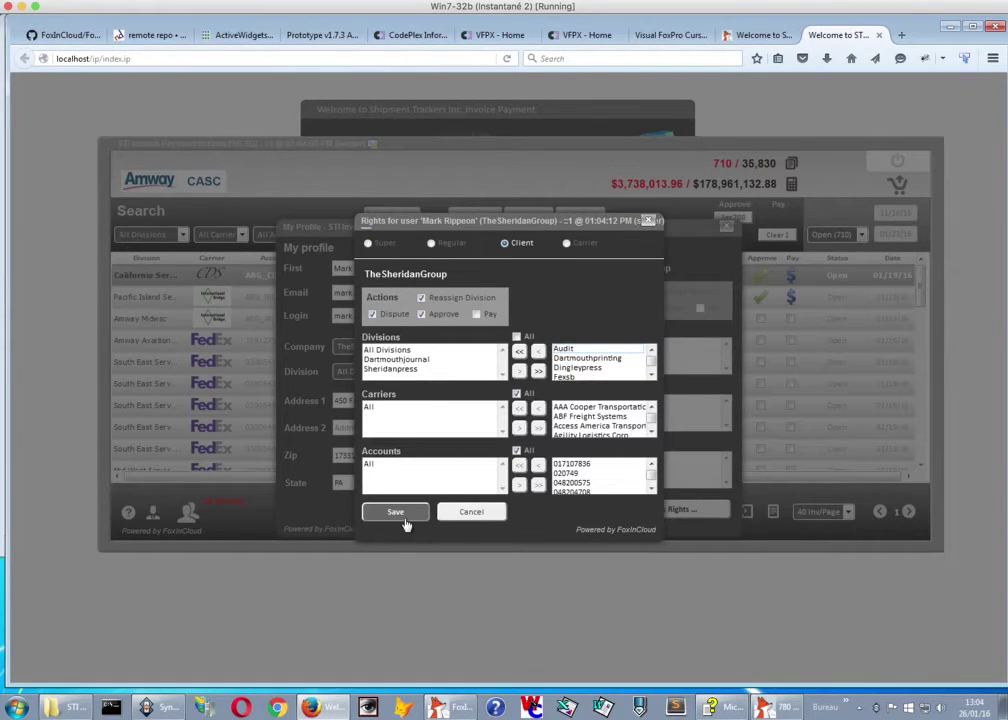
{"action": "left_click", "coordinate": [464, 516]}
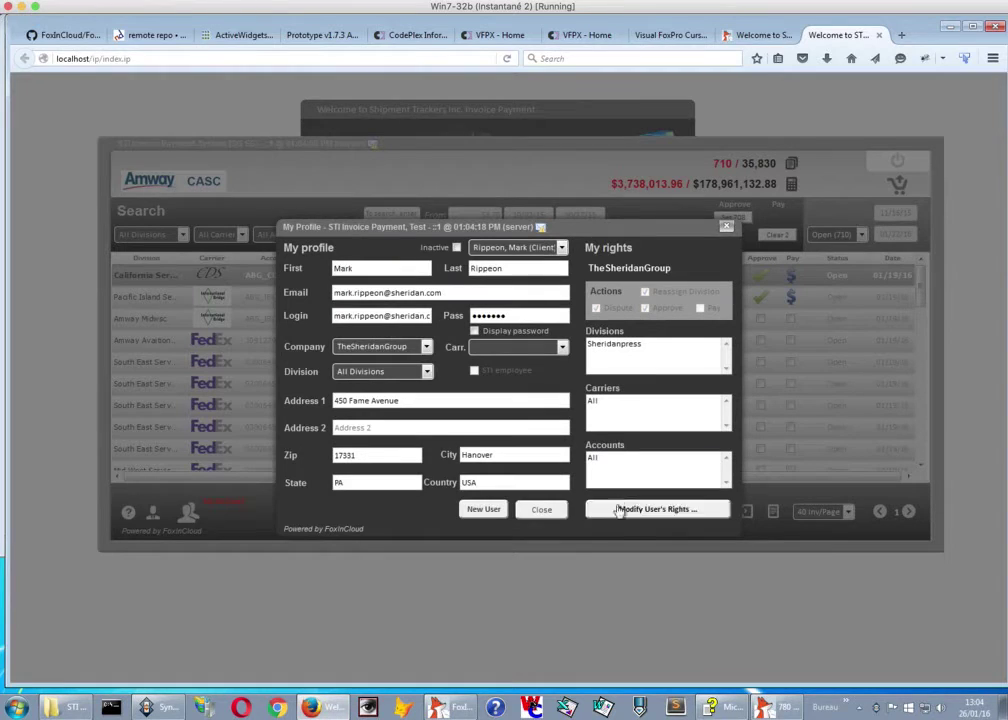
Start a new user profile, abandon it, and close the profile form.
{"action": "left_click", "coordinate": [484, 510]}
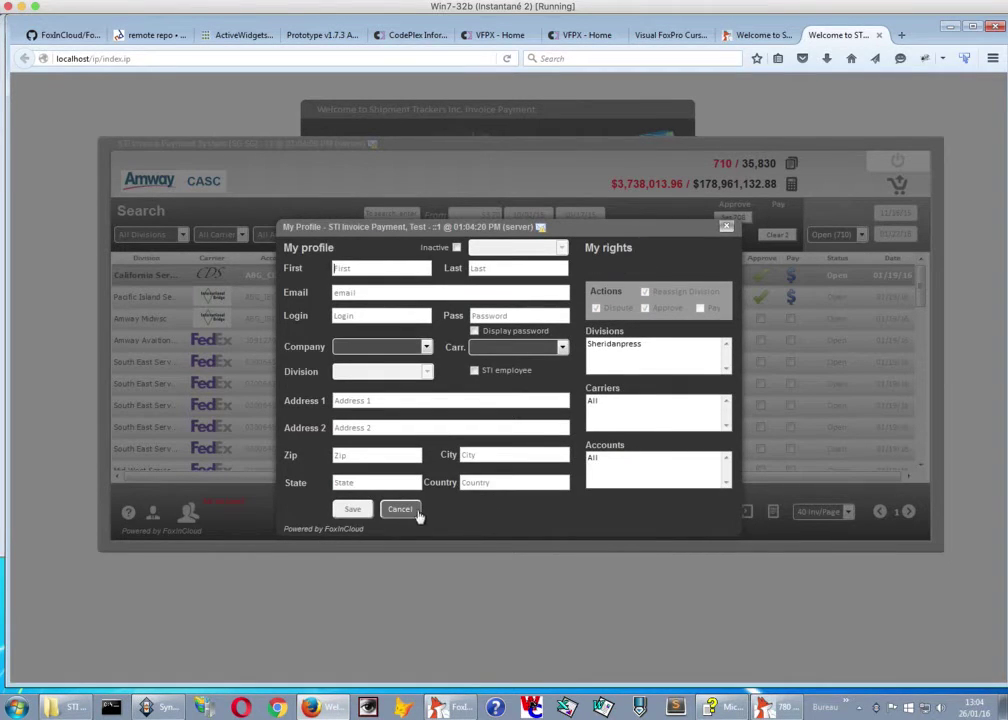
{"action": "left_click", "coordinate": [400, 510]}
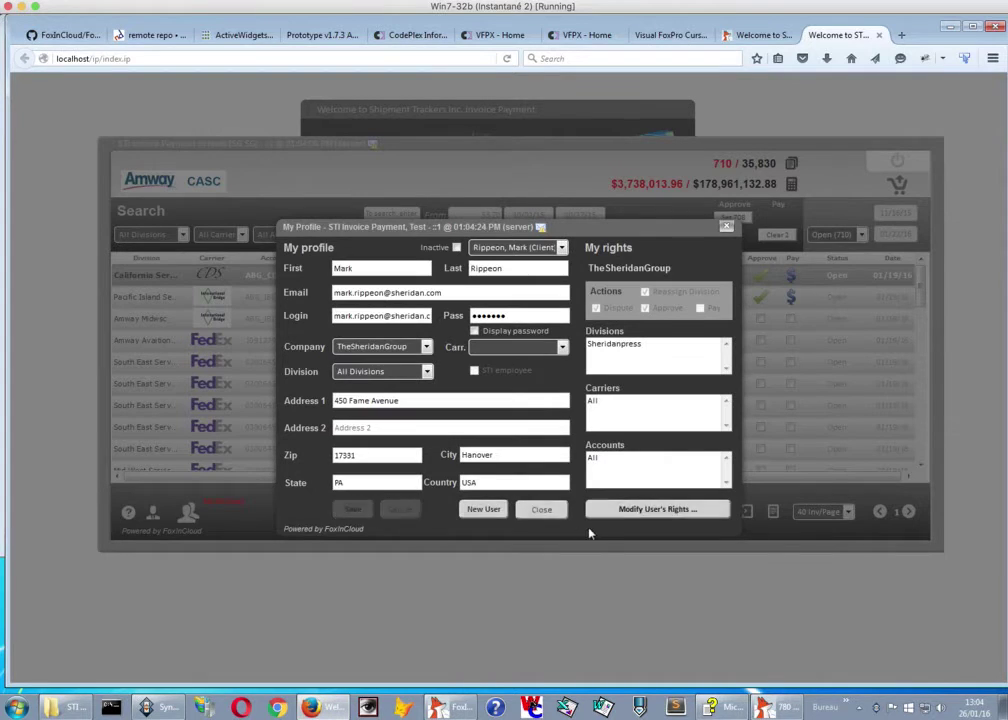
{"action": "left_click", "coordinate": [542, 511]}
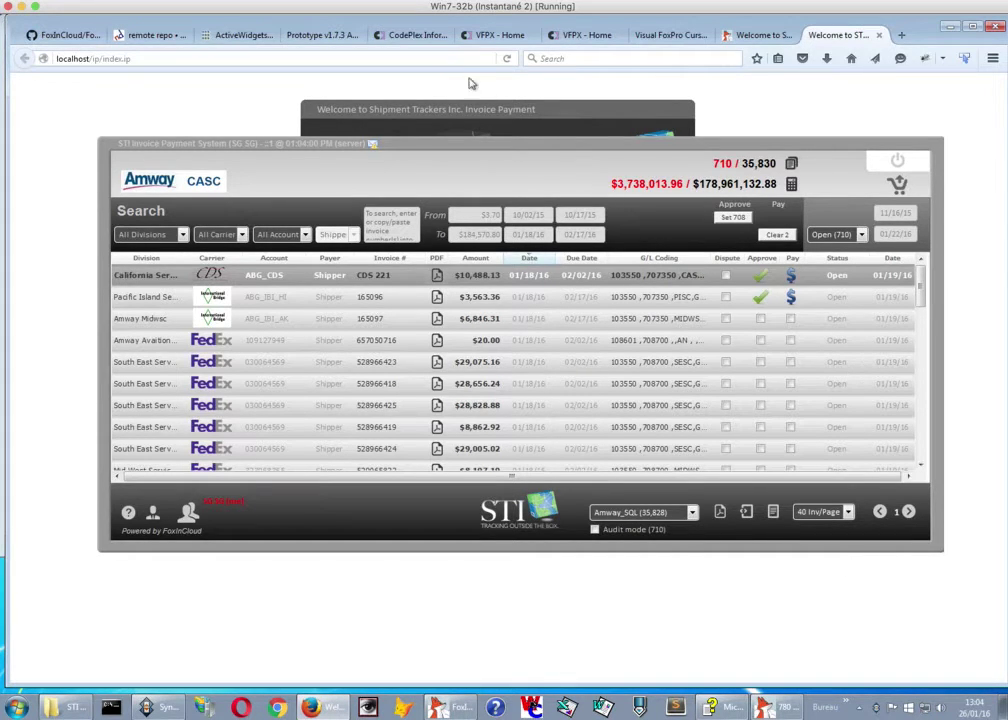
Inspect the request number in the ipServer log window.
{"action": "left_click_drag", "start_coordinate": [302, 17], "coordinate": [680, 28]}
{"action": "left_click", "coordinate": [180, 108]}
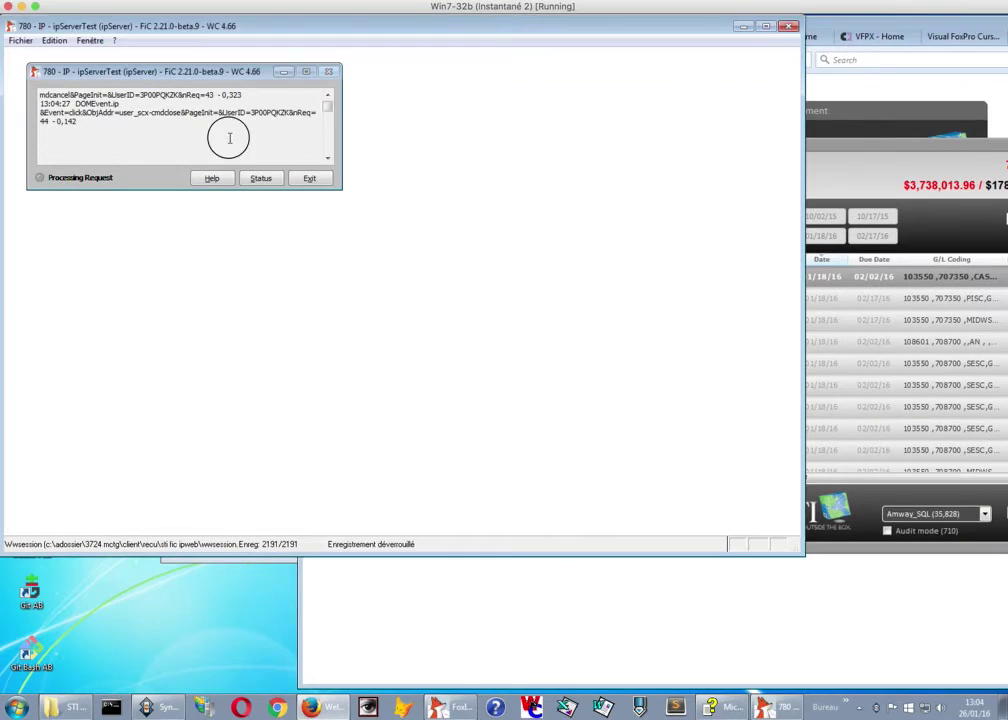
{"action": "double_click", "coordinate": [43, 121]}
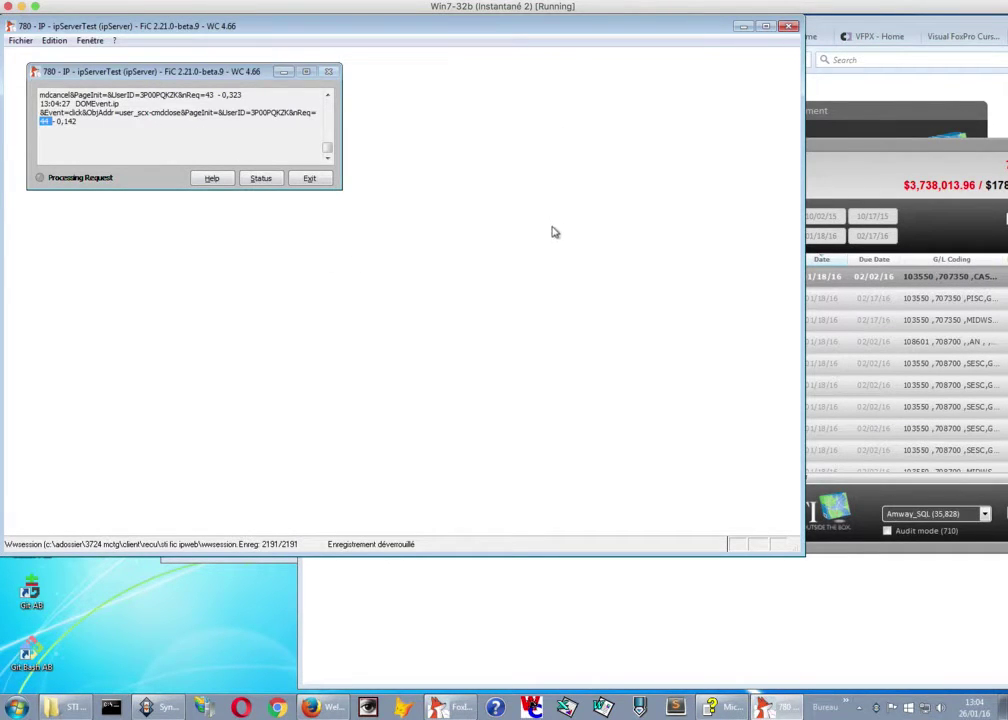
Exit the invoice app, keeping the pay-checked invoices in the cart.
{"action": "left_click", "coordinate": [883, 98]}
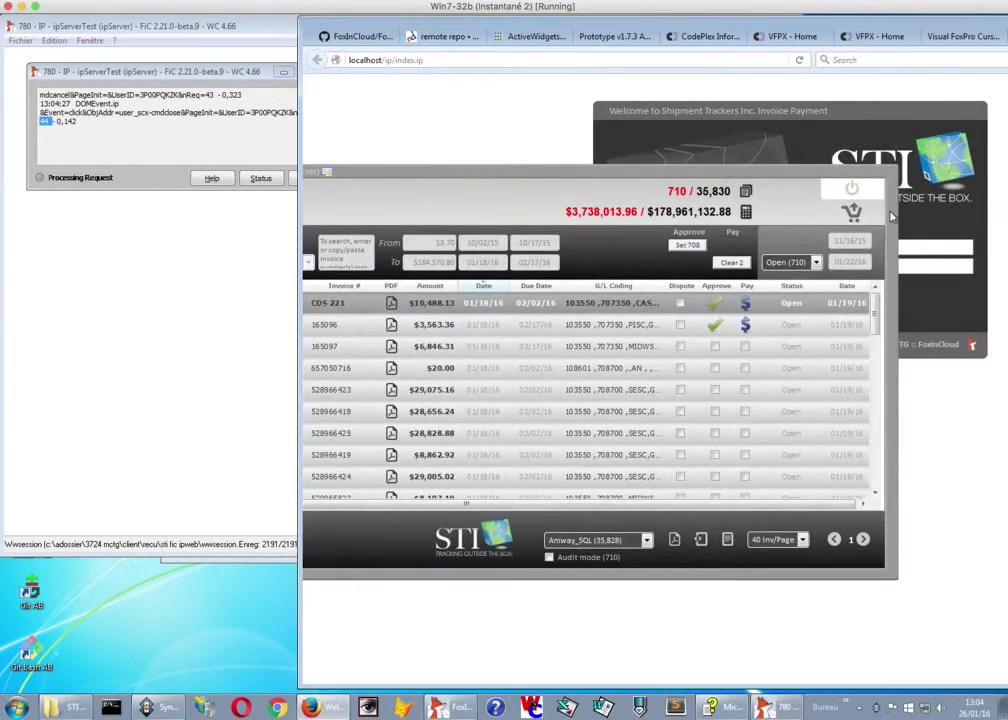
{"action": "left_click", "coordinate": [870, 190]}
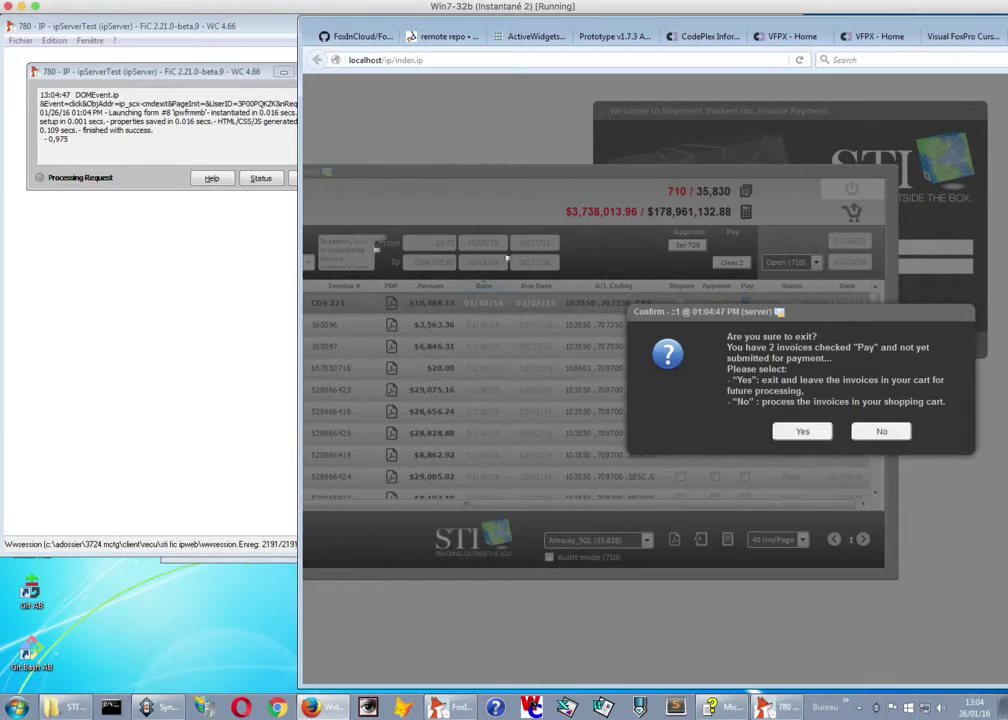
{"action": "left_click", "coordinate": [803, 432]}
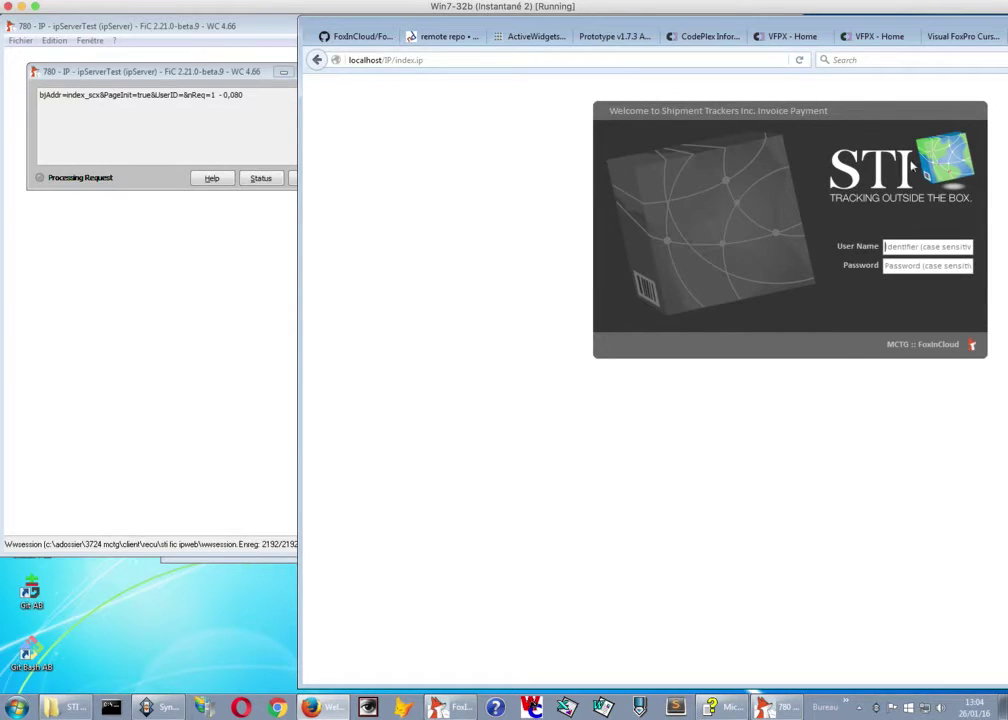
Shut down the local ipServer window.
{"action": "left_click", "coordinate": [220, 99]}
{"action": "double_click", "coordinate": [221, 99]}
{"action": "left_click", "coordinate": [877, 459]}
{"action": "left_click_drag", "start_coordinate": [728, 27], "coordinate": [686, 27]}
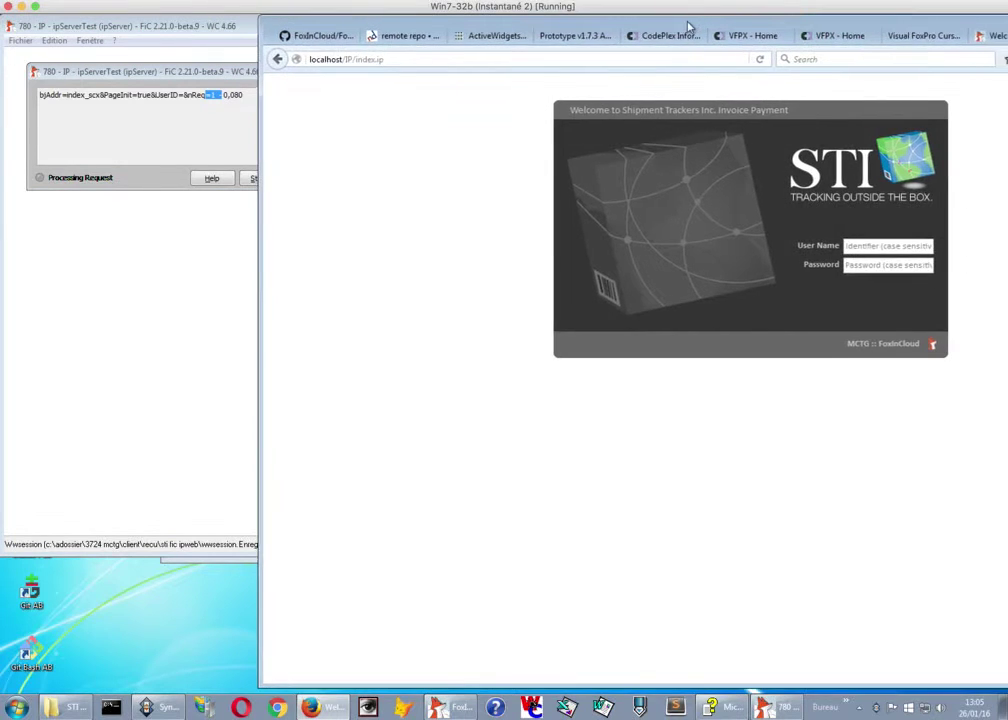
{"action": "left_click", "coordinate": [112, 299]}
{"action": "left_click", "coordinate": [310, 181]}
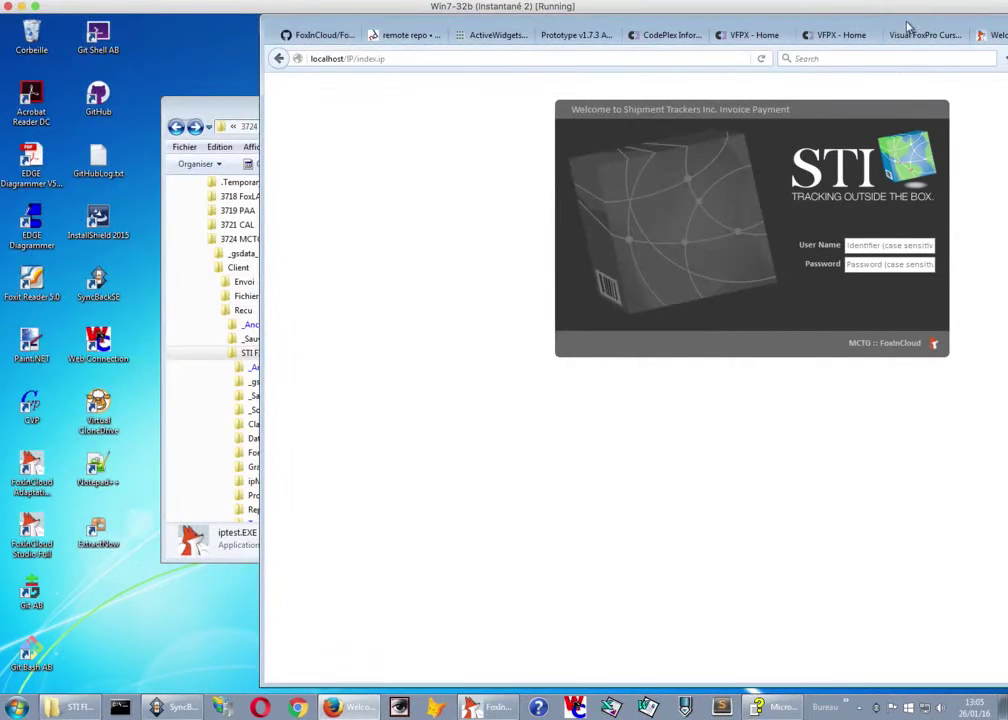
{"action": "left_click_drag", "start_coordinate": [907, 27], "coordinate": [650, 27]}
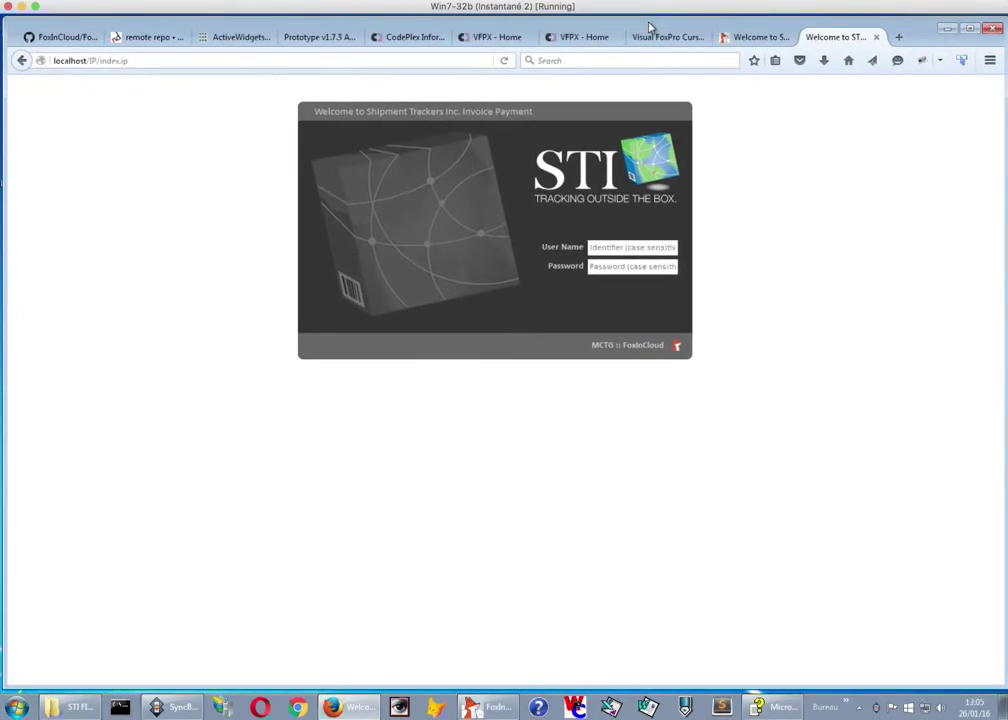
Sign in on the foxincloud.com copy of the app with the user name and password.
{"action": "left_click", "coordinate": [745, 38]}
{"action": "left_click", "coordinate": [100, 58]}
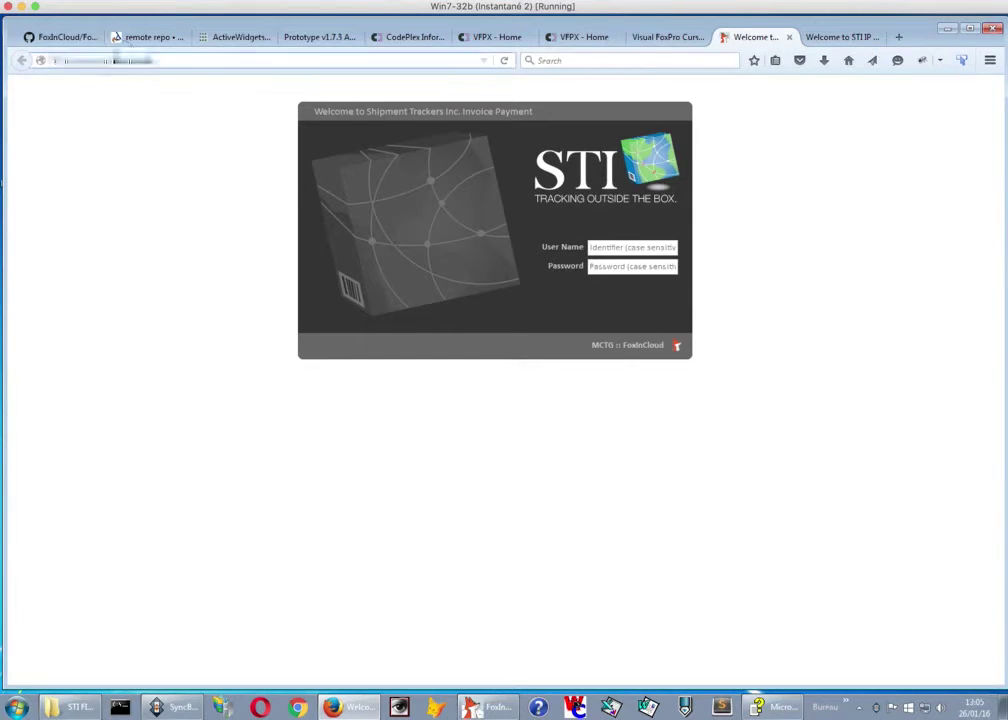
{"action": "left_click", "coordinate": [90, 60]}
{"action": "left_click_drag", "start_coordinate": [54, 60], "coordinate": [150, 60]}
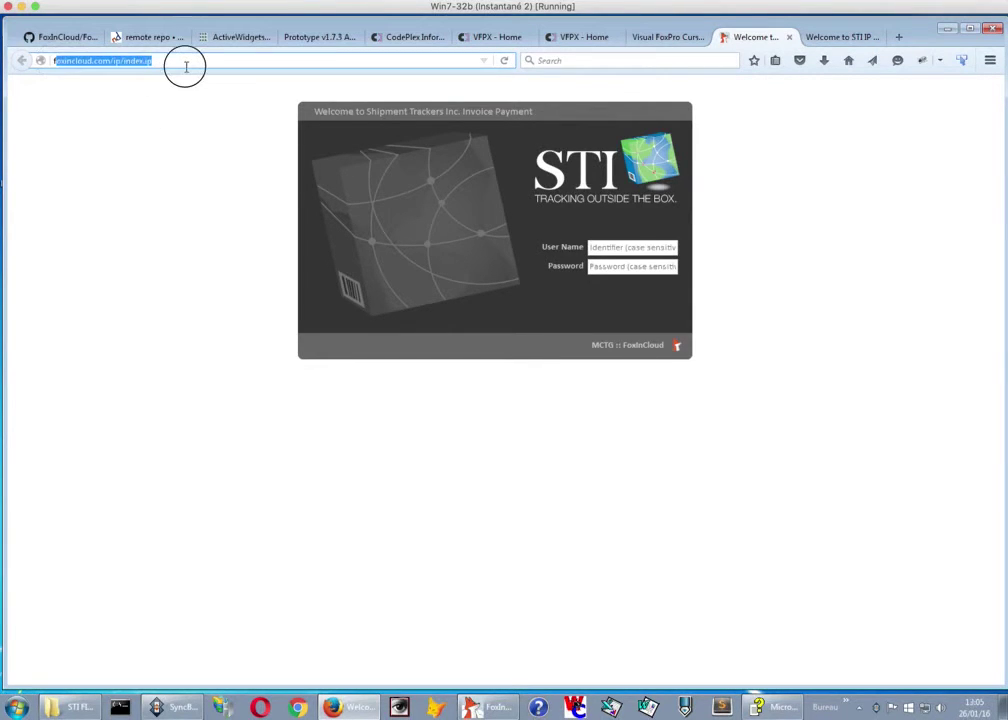
{"action": "key", "text": "Right"}
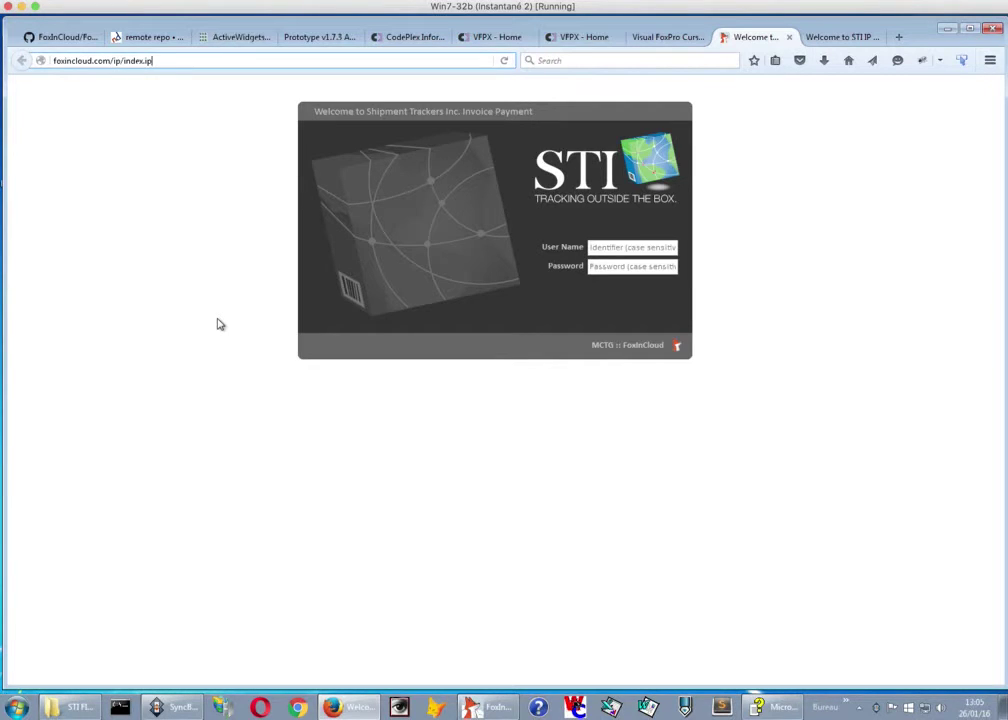
{"action": "left_click", "coordinate": [632, 246]}
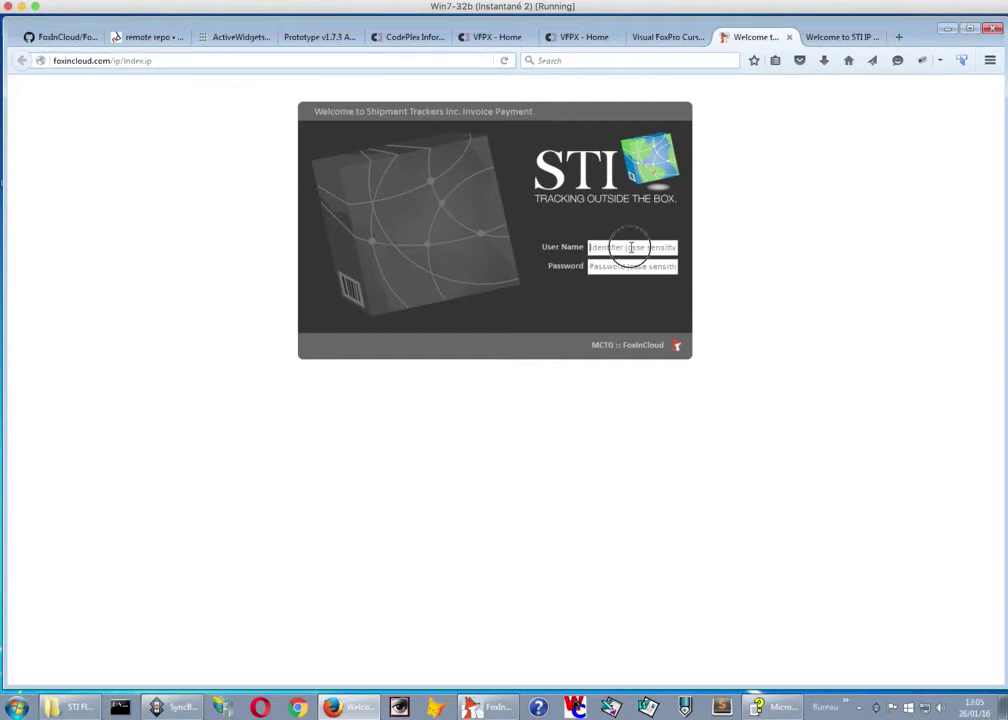
{"action": "type", "text": "SG"}
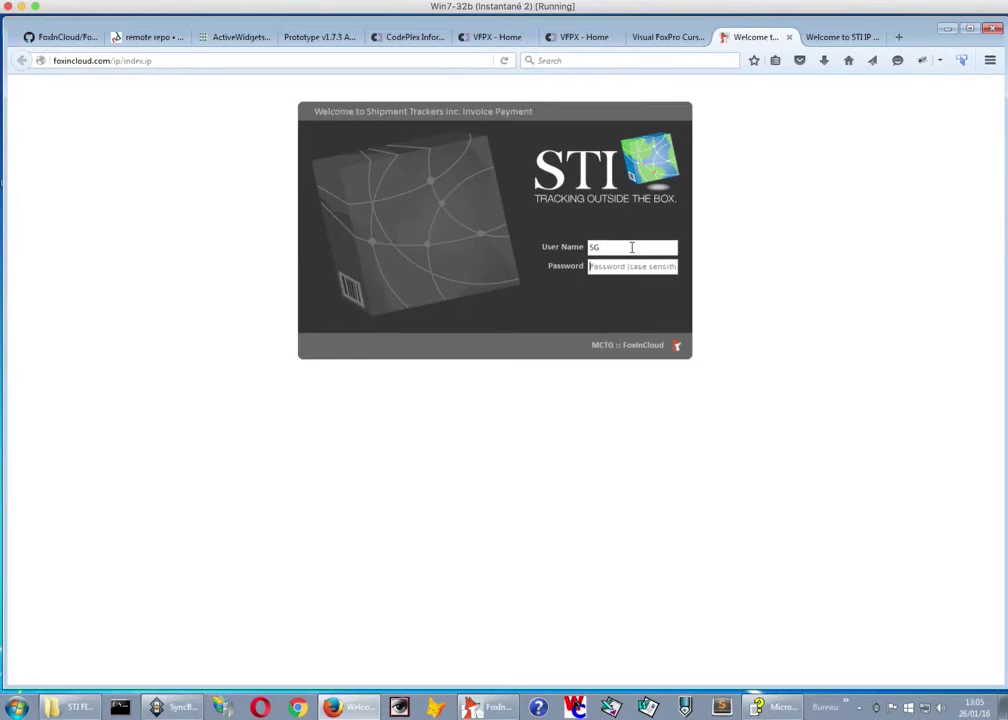
{"action": "key", "text": "Tab"}
{"action": "type", "text": "sg"}
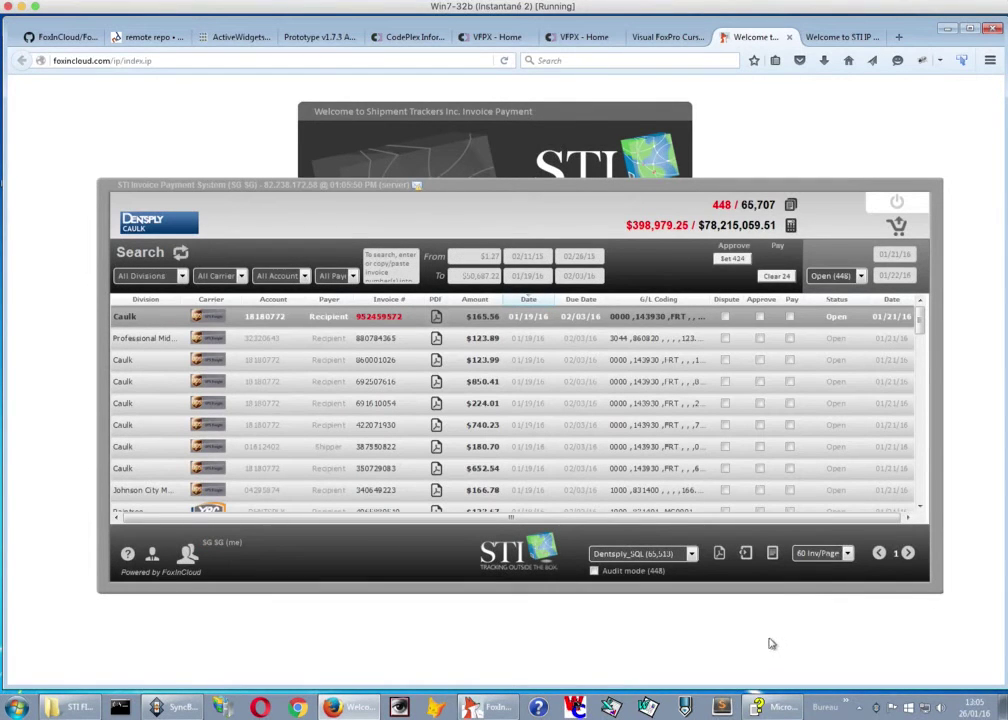
Switch to Amway_SQL, then approve invoice 657050716 and mark it for payment.
{"action": "left_click", "coordinate": [691, 554]}
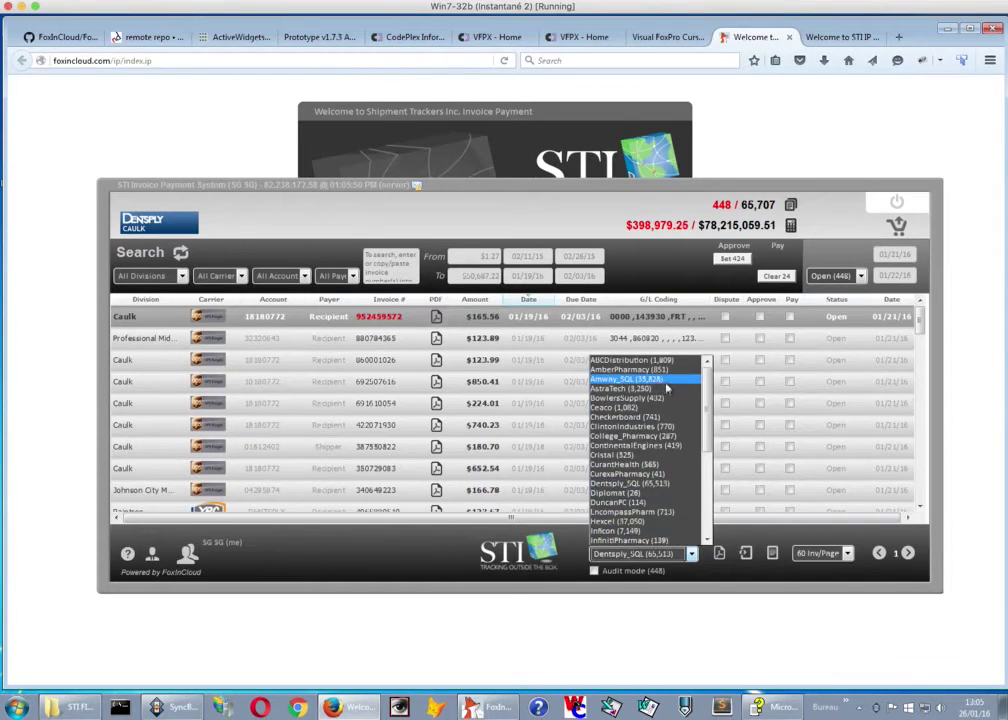
{"action": "left_click", "coordinate": [630, 379]}
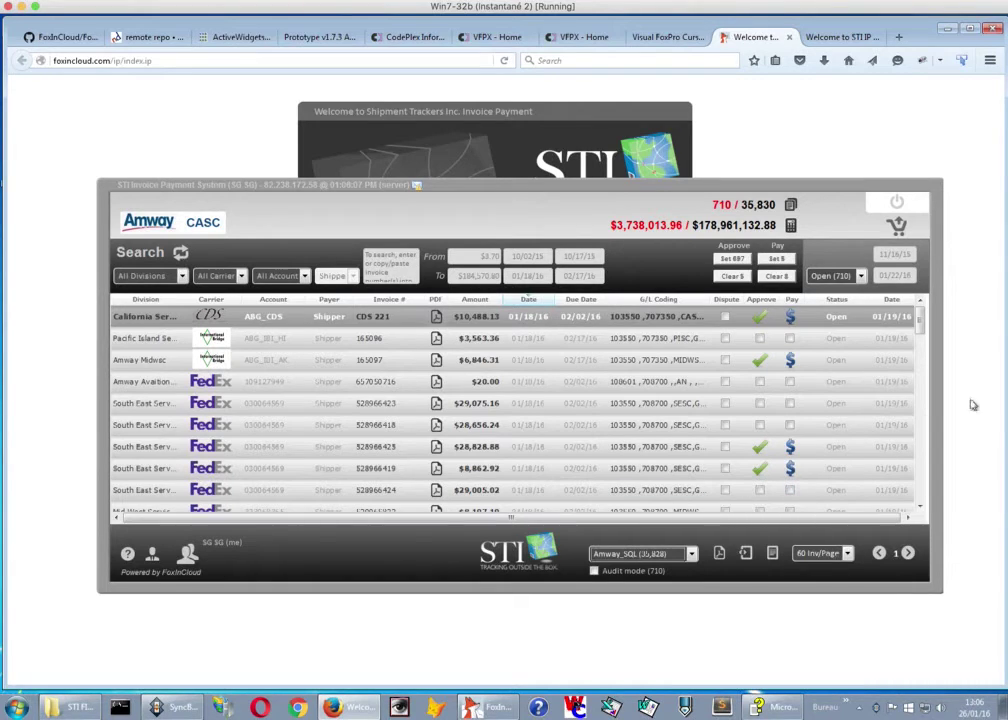
{"action": "left_click", "coordinate": [761, 386]}
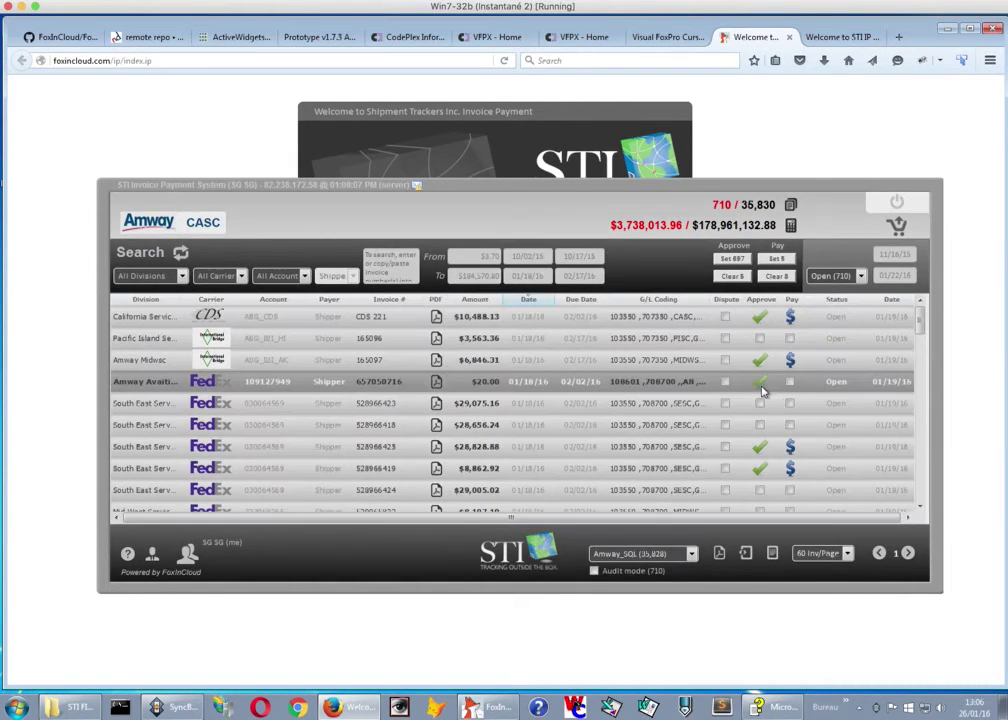
{"action": "left_click", "coordinate": [791, 382]}
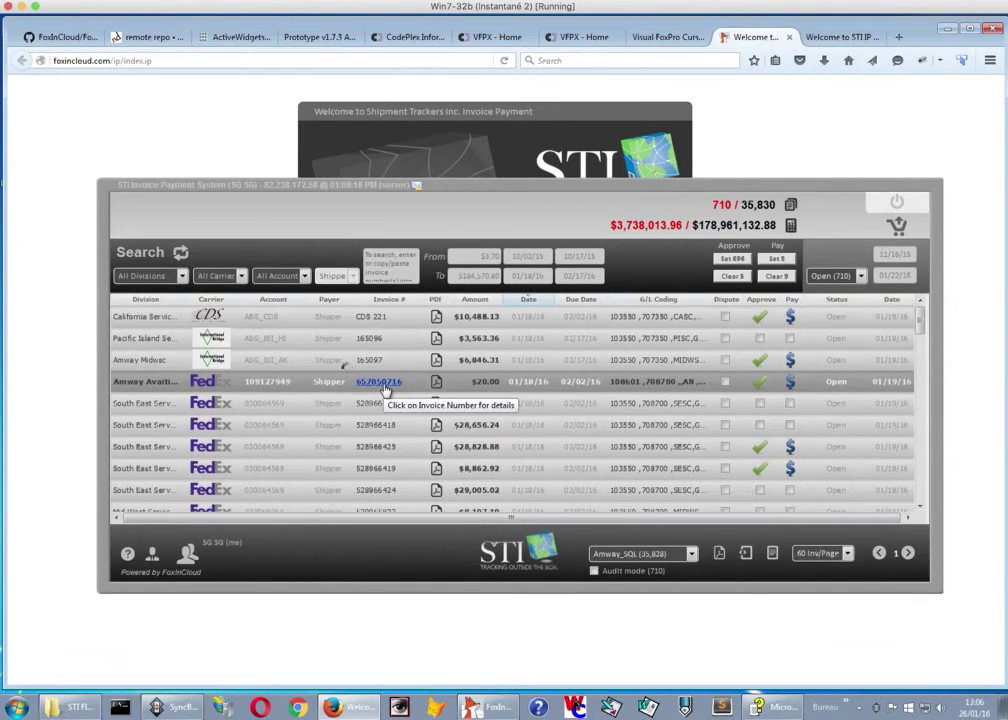
Open invoice 657050716's details and review its approval history.
{"action": "left_click", "coordinate": [381, 383]}
{"action": "left_click_drag", "start_coordinate": [362, 397], "coordinate": [462, 410]}
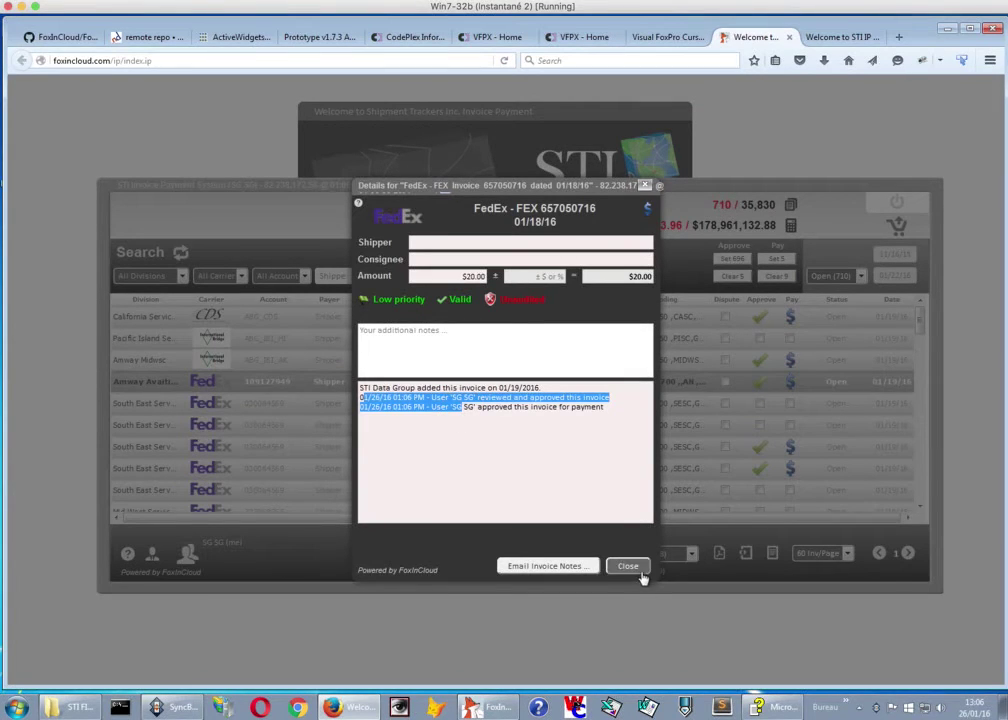
{"action": "left_click", "coordinate": [578, 568]}
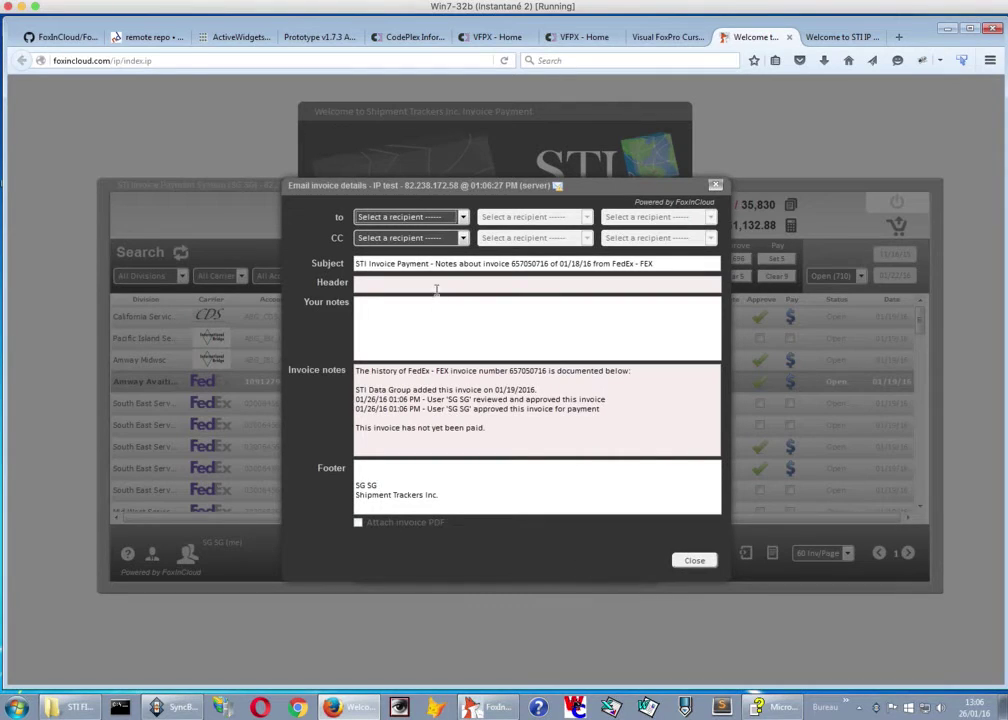
Send invoice 657050716's notes to FoxInCloud (test only) with the note 'this is a test'.
{"action": "left_click", "coordinate": [464, 217]}
{"action": "left_click", "coordinate": [462, 238]}
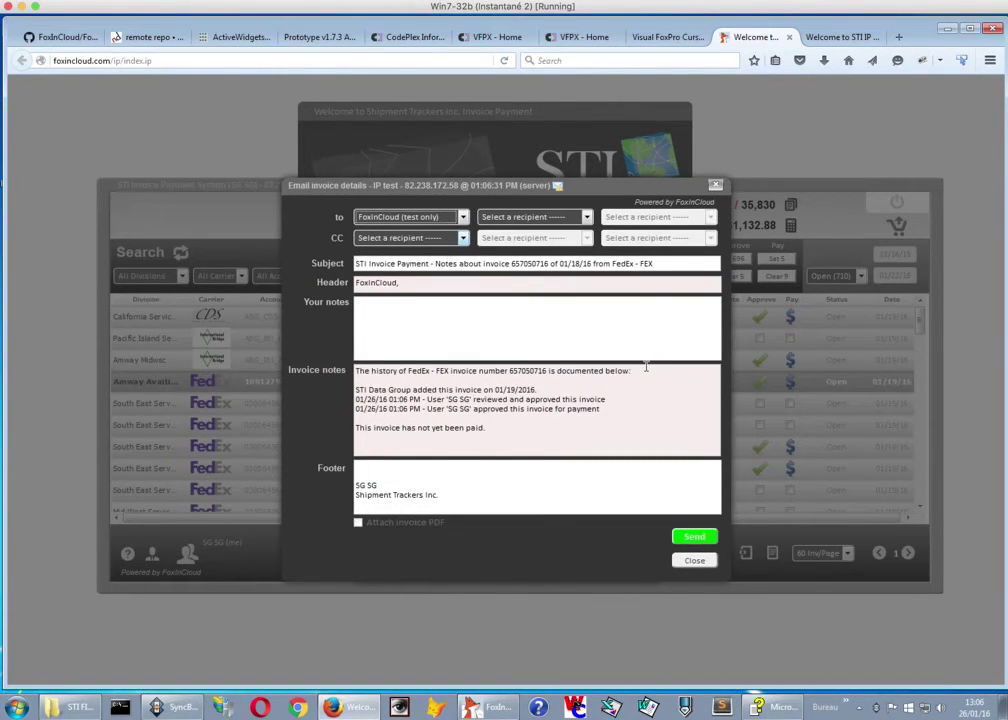
{"action": "left_click", "coordinate": [485, 331]}
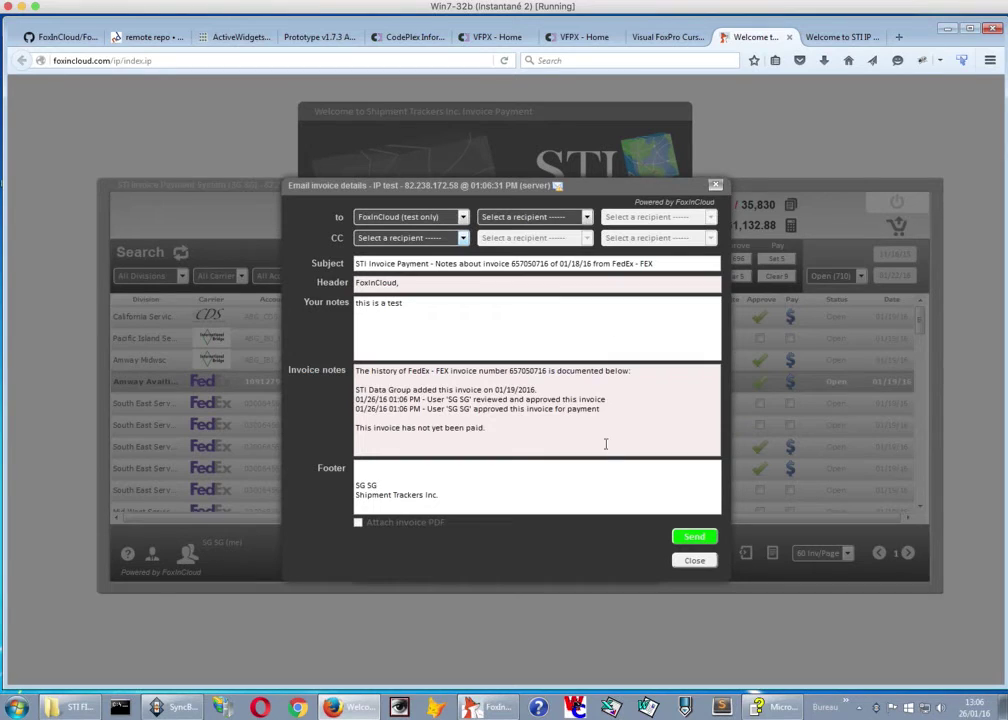
{"action": "left_click", "coordinate": [697, 540]}
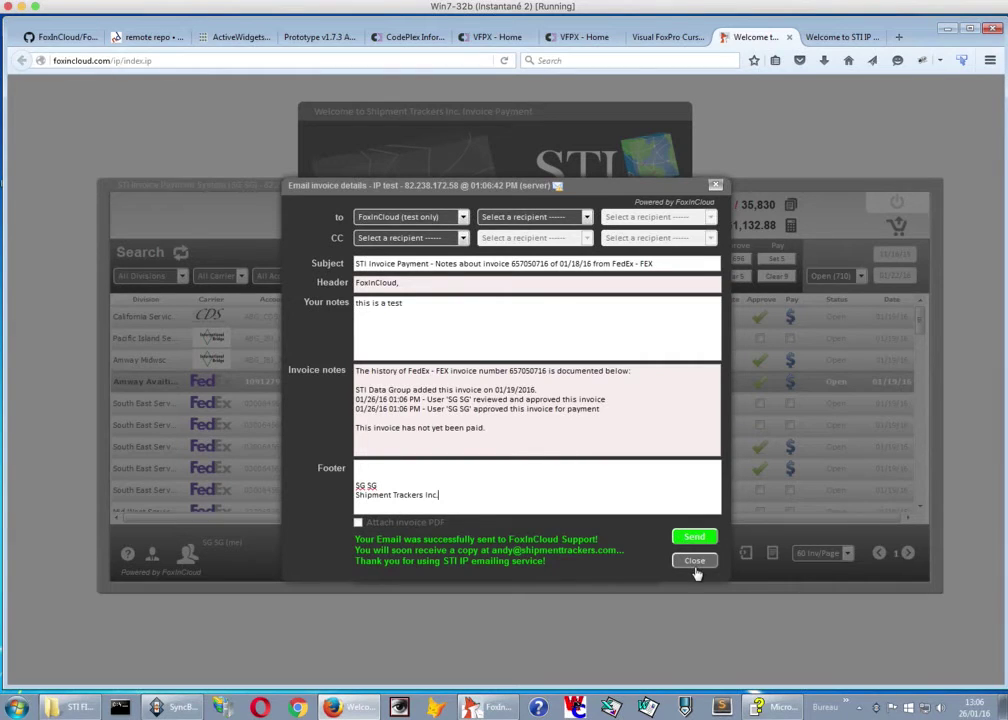
{"action": "left_click", "coordinate": [695, 562]}
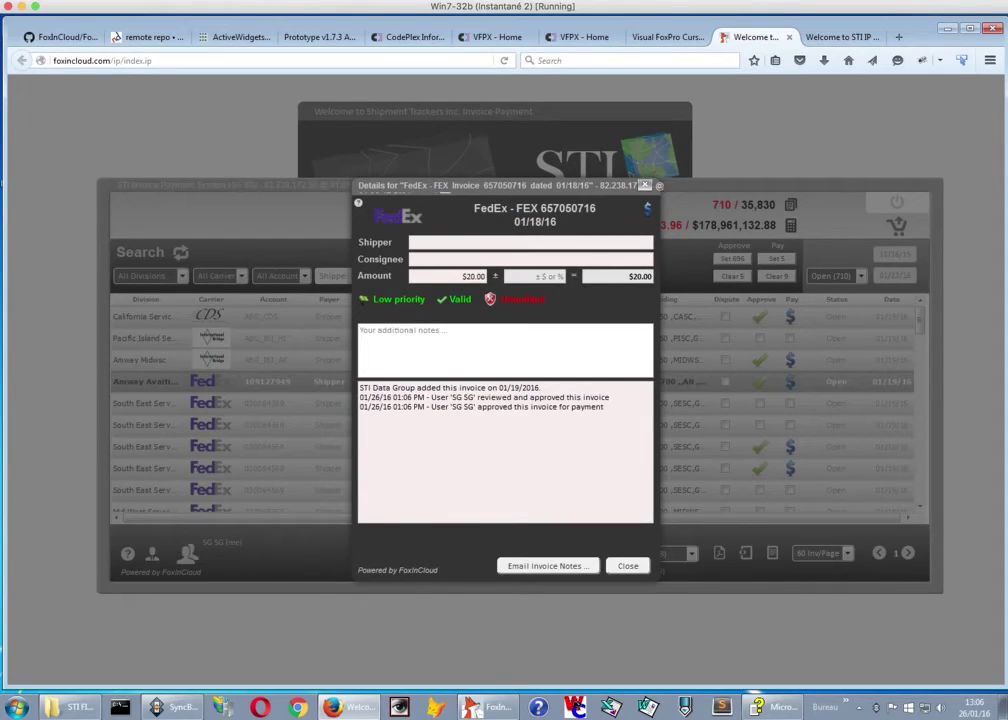
Read the invoice 657050716 notes email in Thunderbird's FoxInCloud Support inbox, then return to the app.
{"action": "key", "text": "super+Tab"}
{"action": "left_click_drag", "start_coordinate": [297, 135], "coordinate": [265, 18]}
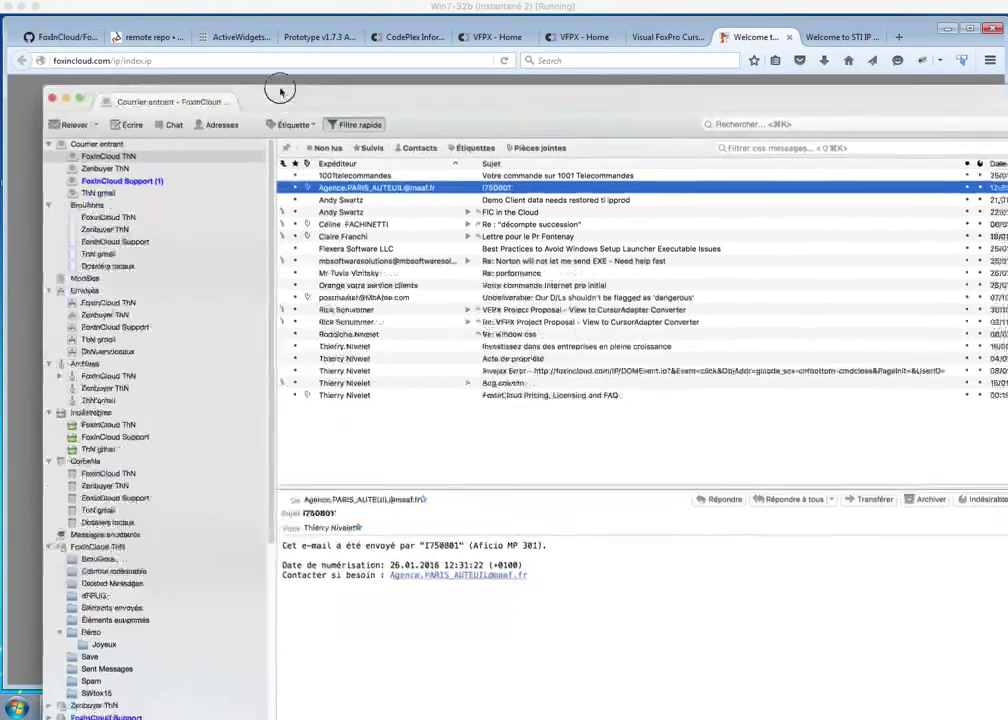
{"action": "left_click", "coordinate": [130, 101]}
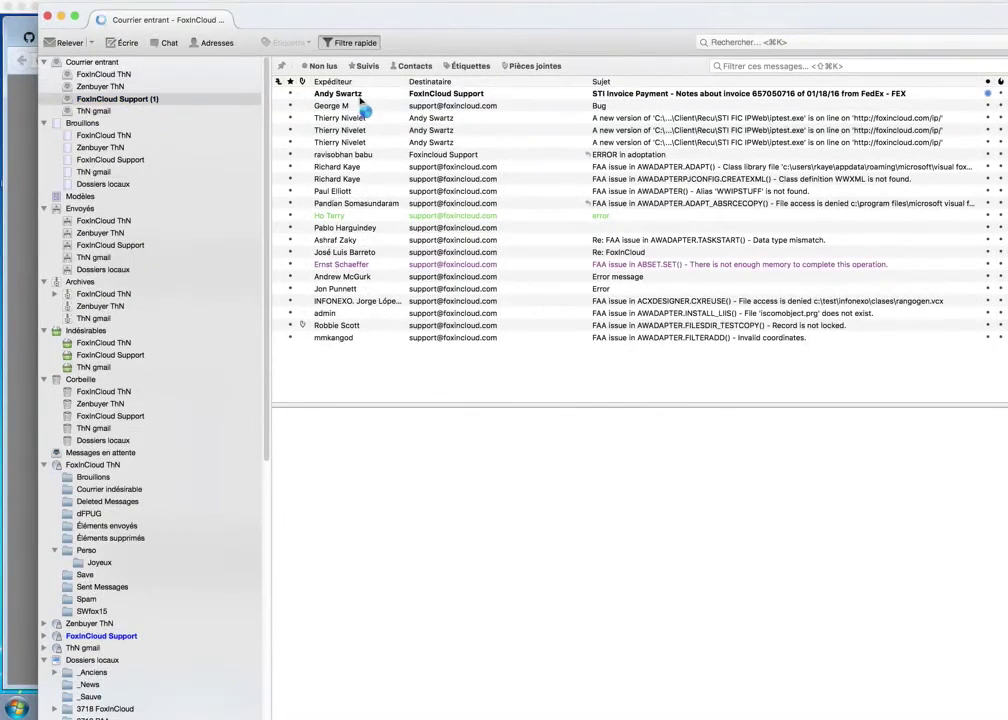
{"action": "left_click", "coordinate": [356, 94]}
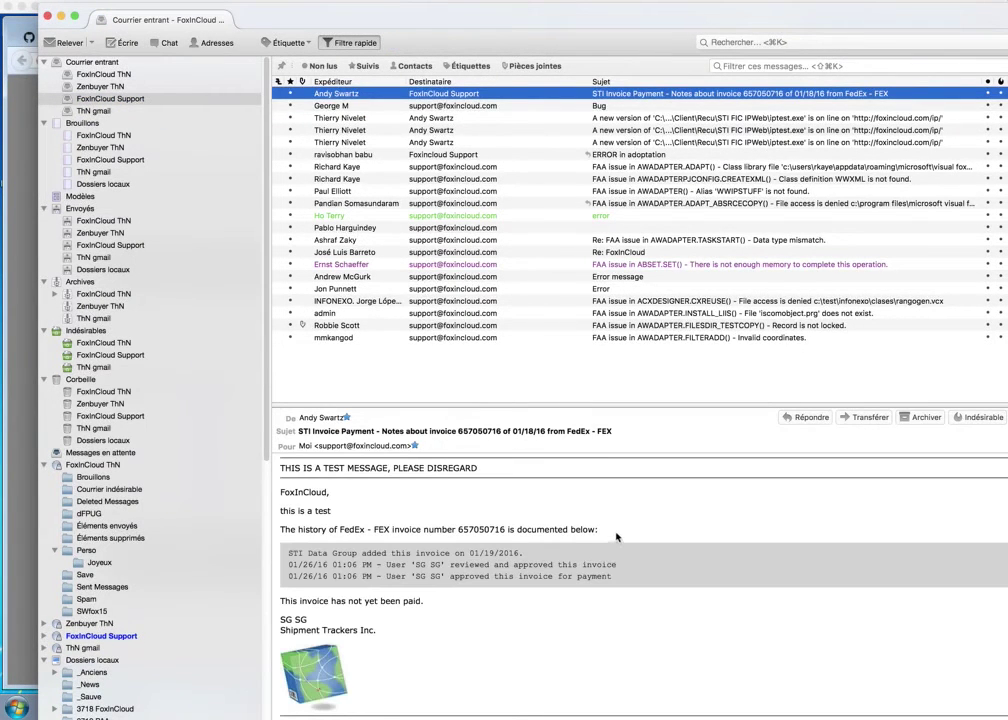
{"action": "key", "text": "Return"}
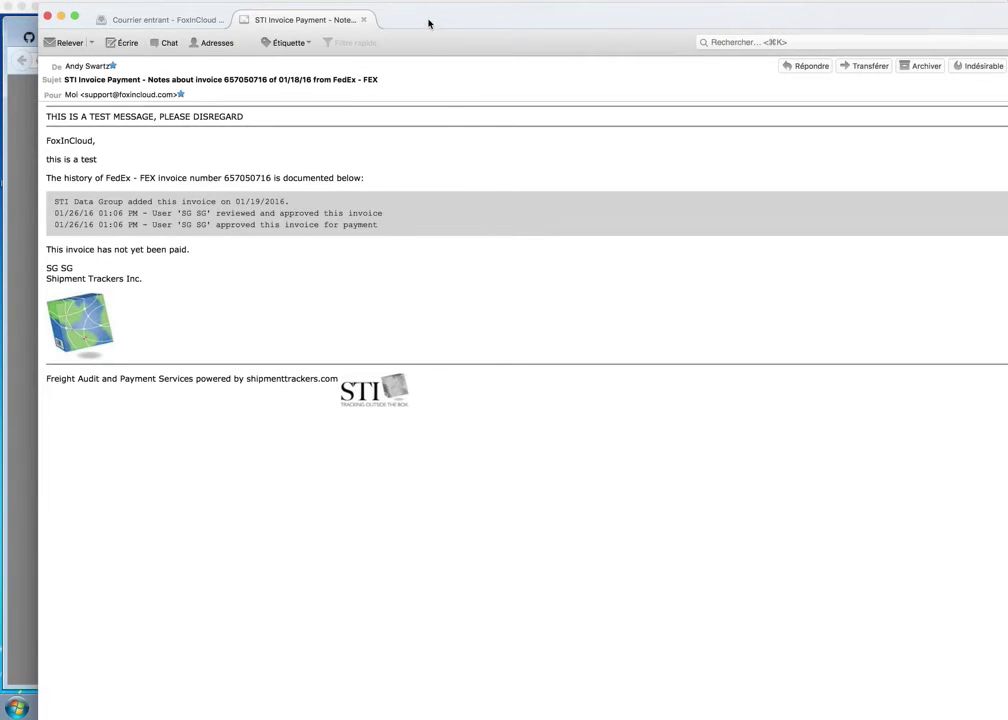
{"action": "left_click_drag", "start_coordinate": [429, 23], "coordinate": [482, 44]}
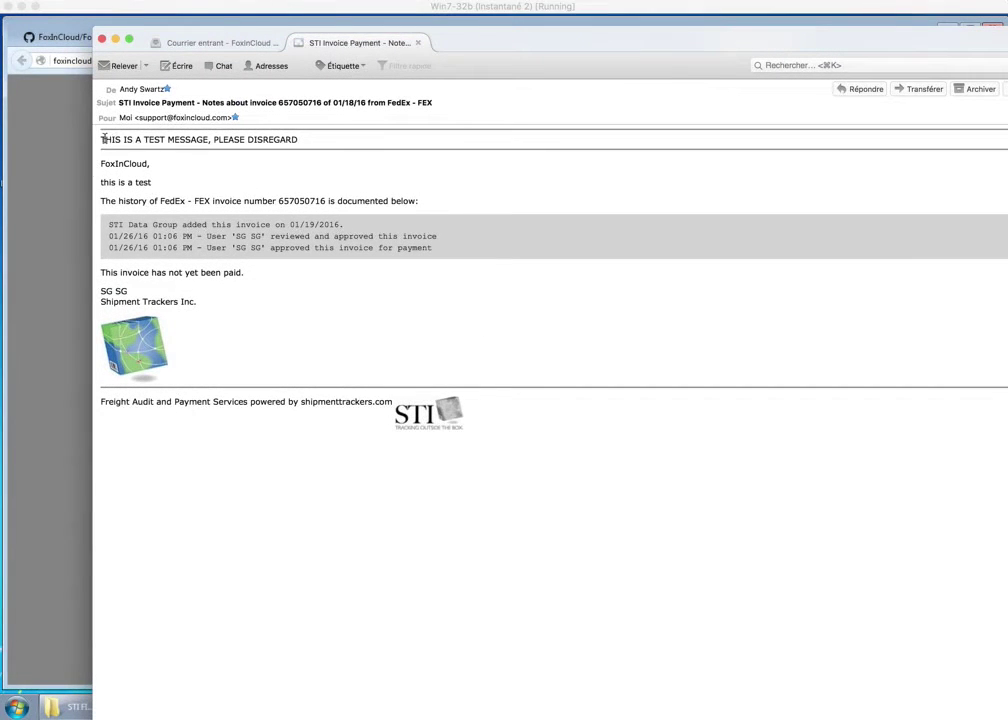
{"action": "left_click_drag", "start_coordinate": [102, 139], "coordinate": [289, 138]}
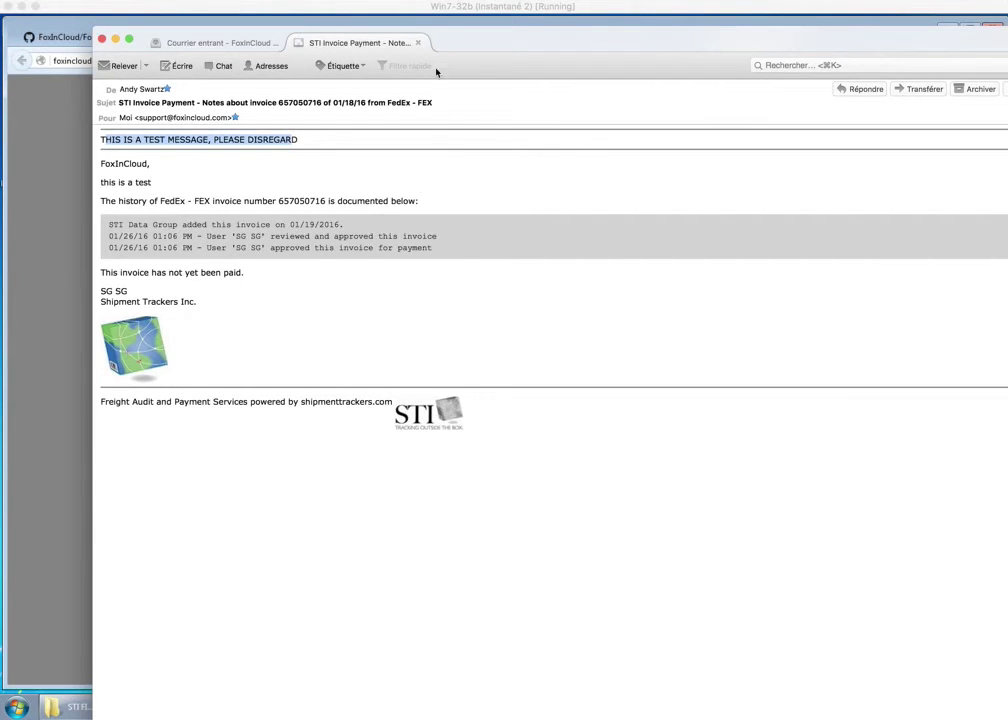
{"action": "left_click", "coordinate": [418, 44]}
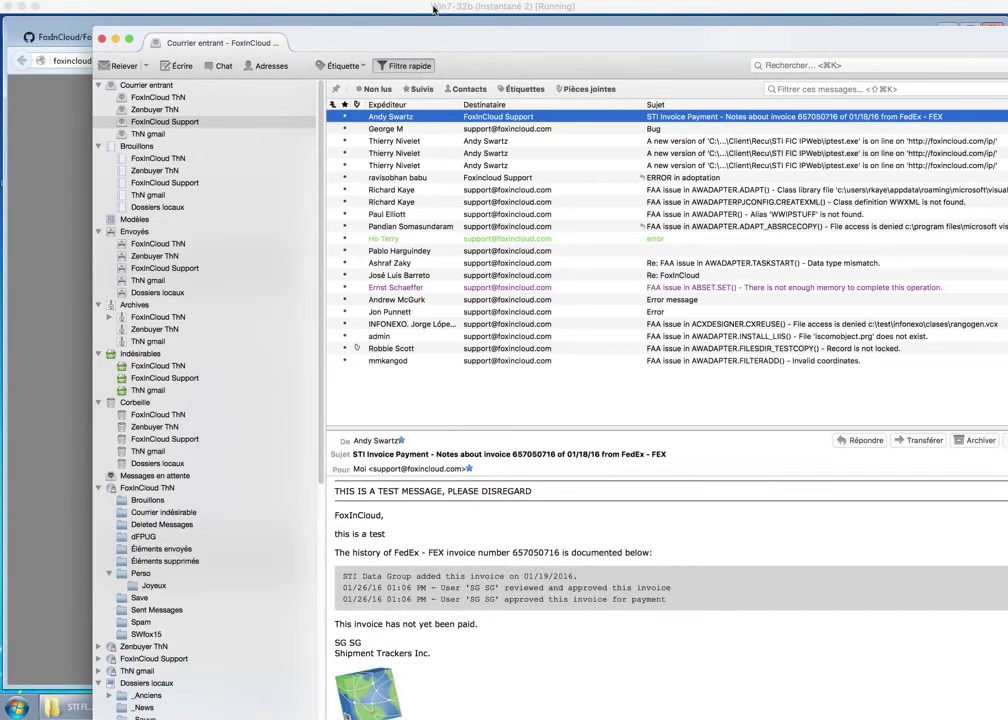
{"action": "left_click", "coordinate": [434, 9]}
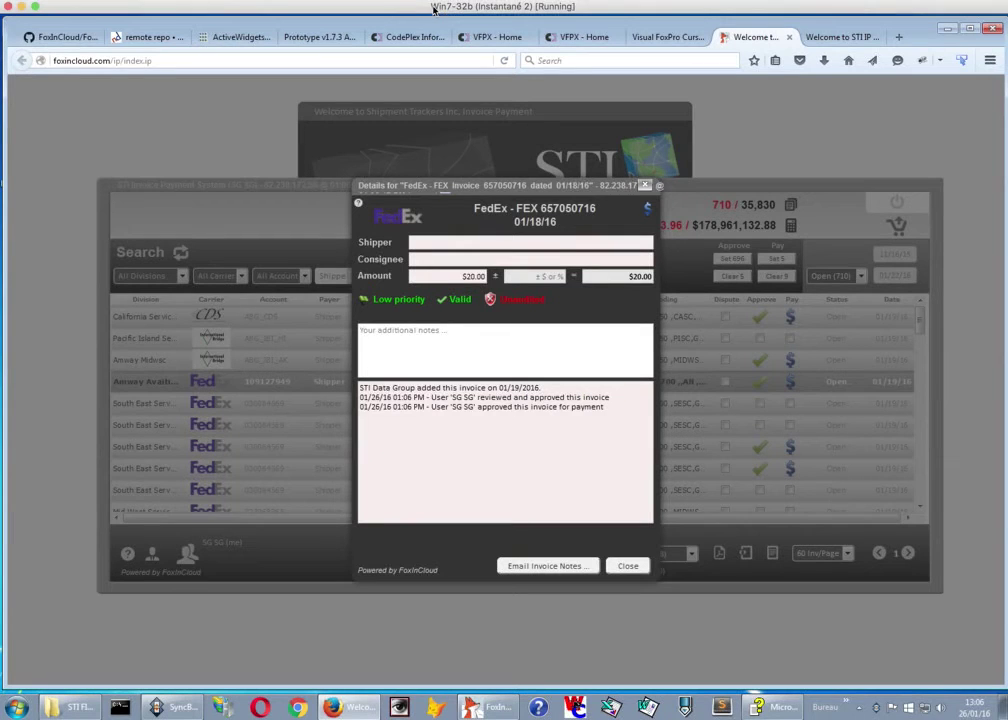
Close the FedEx invoice 657050716 details and load the Dentsply_SQL (65,513) database.
{"action": "left_click", "coordinate": [637, 567]}
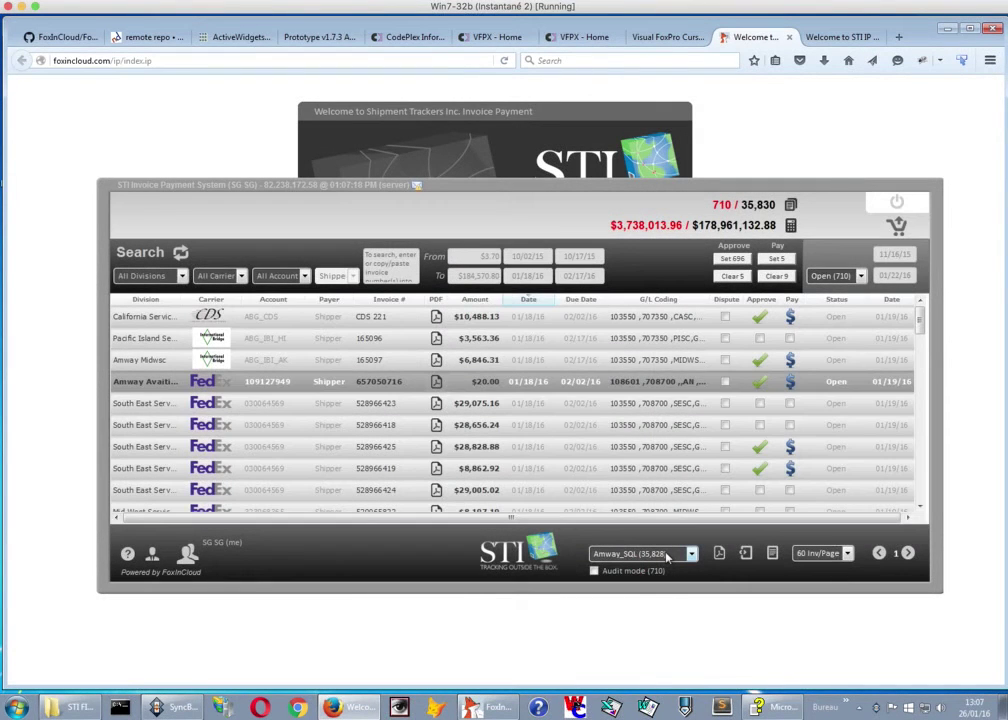
{"action": "left_click", "coordinate": [668, 555]}
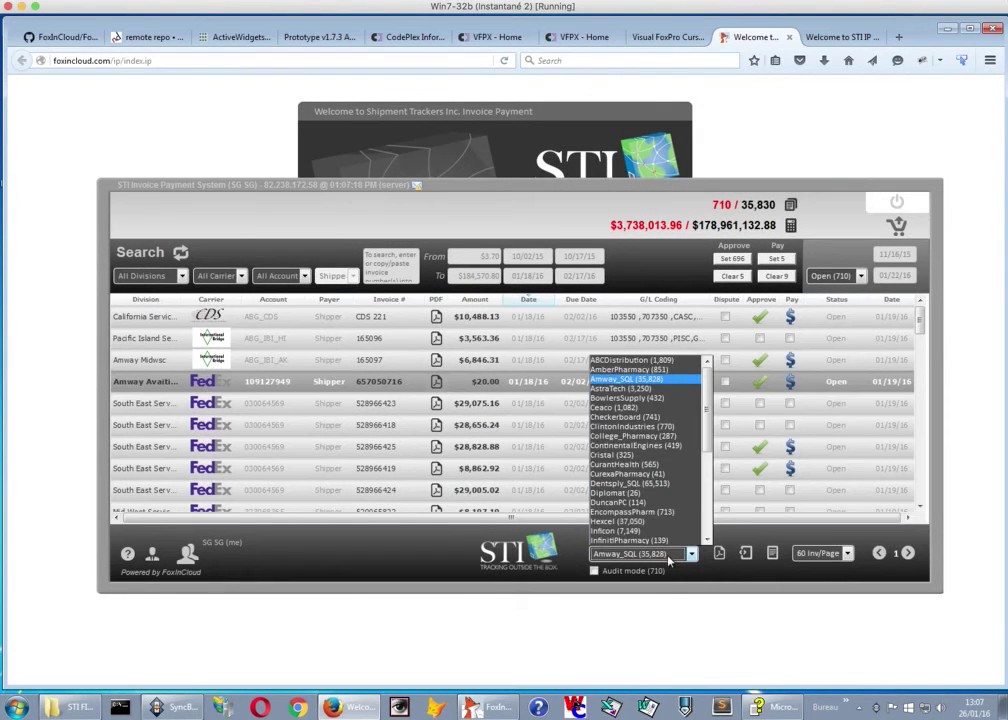
{"action": "left_click", "coordinate": [654, 484]}
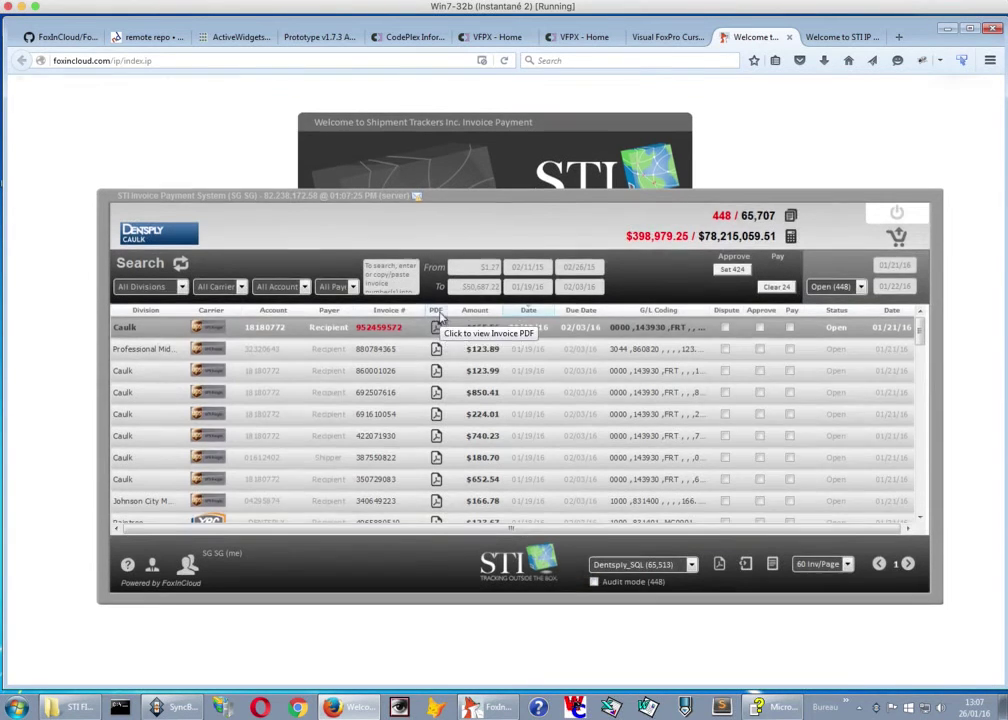
View invoice 952459572's PDF, always allowing the pop-up and PDF plugin for the site.
{"action": "left_click", "coordinate": [437, 316]}
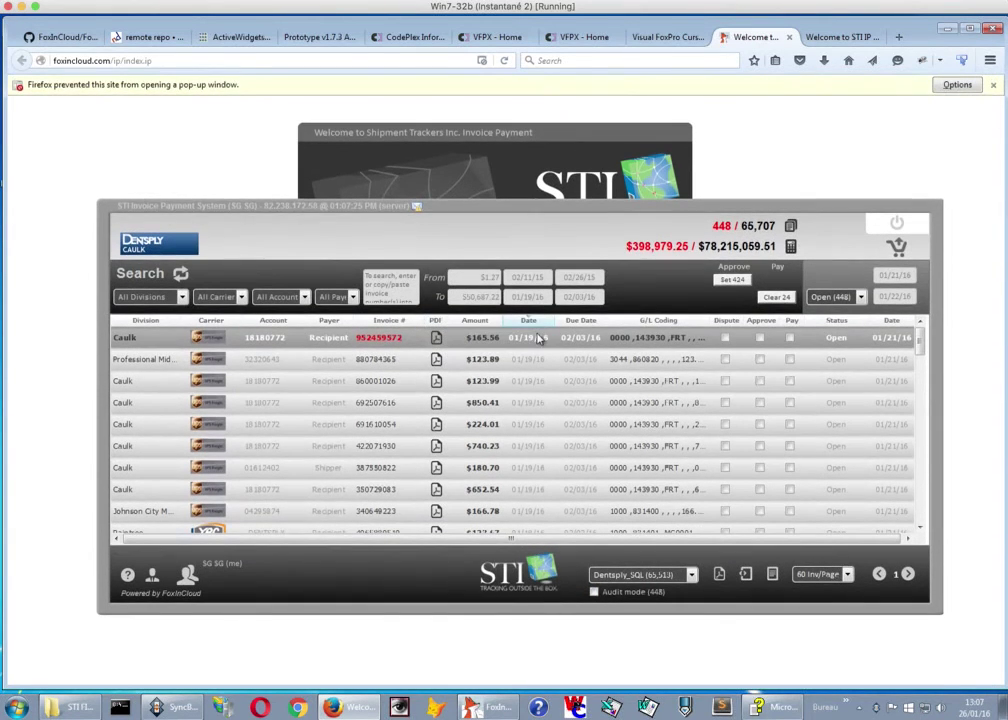
{"action": "left_click", "coordinate": [958, 86]}
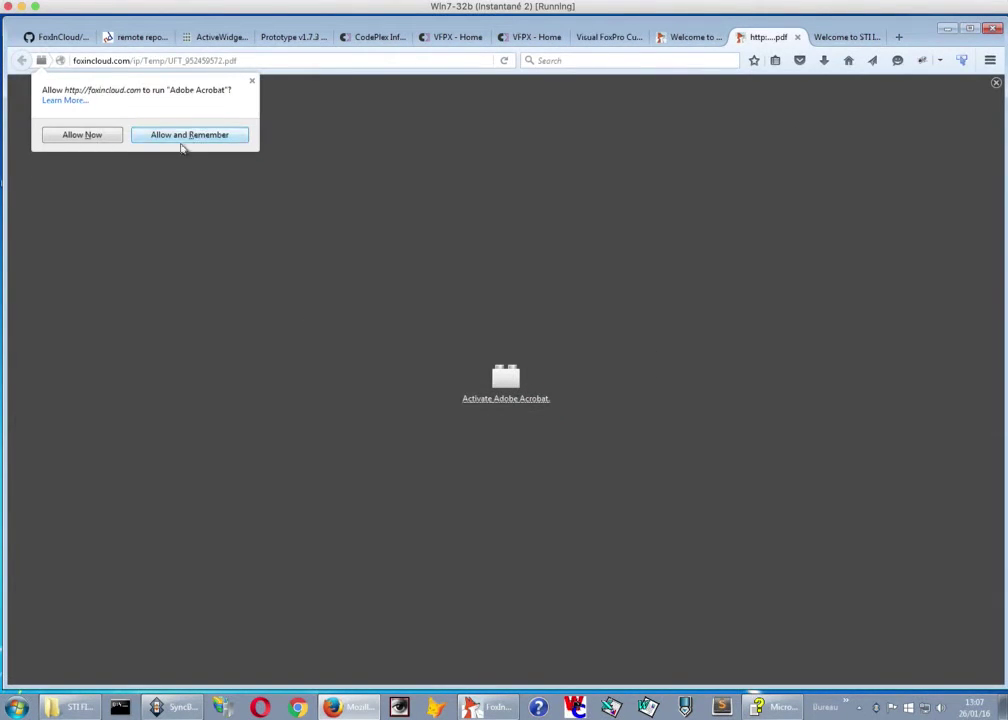
{"action": "left_click", "coordinate": [186, 137]}
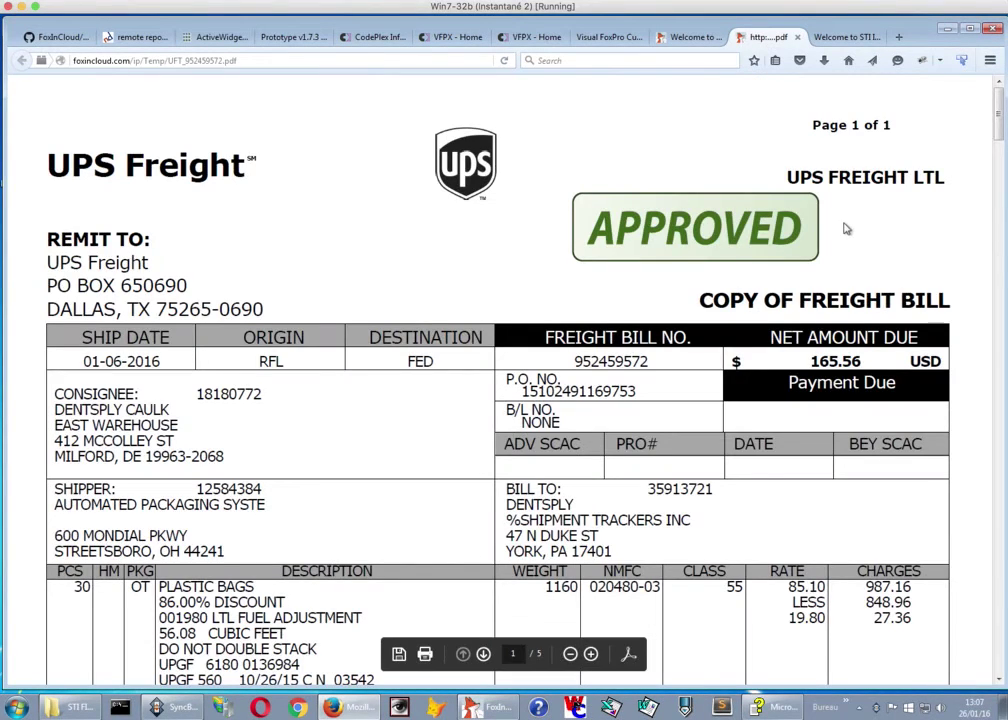
{"action": "scroll", "coordinate": [790, 329], "scroll_direction": "down", "scroll_amount": 6}
{"action": "scroll", "coordinate": [788, 322], "scroll_direction": "up", "scroll_amount": 5}
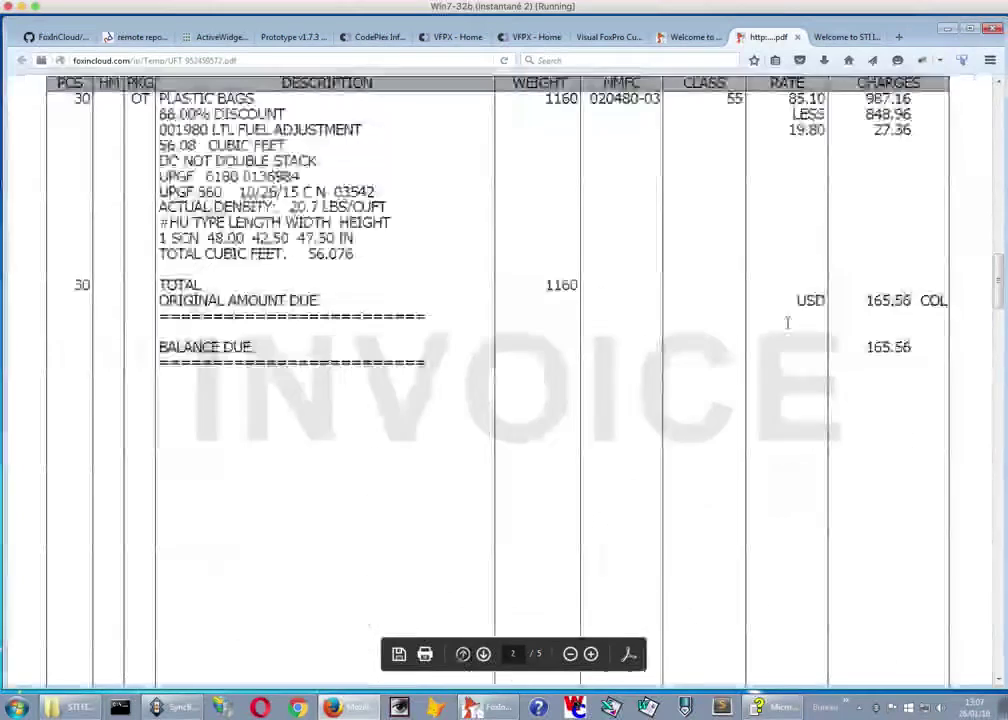
{"action": "left_click", "coordinate": [797, 37]}
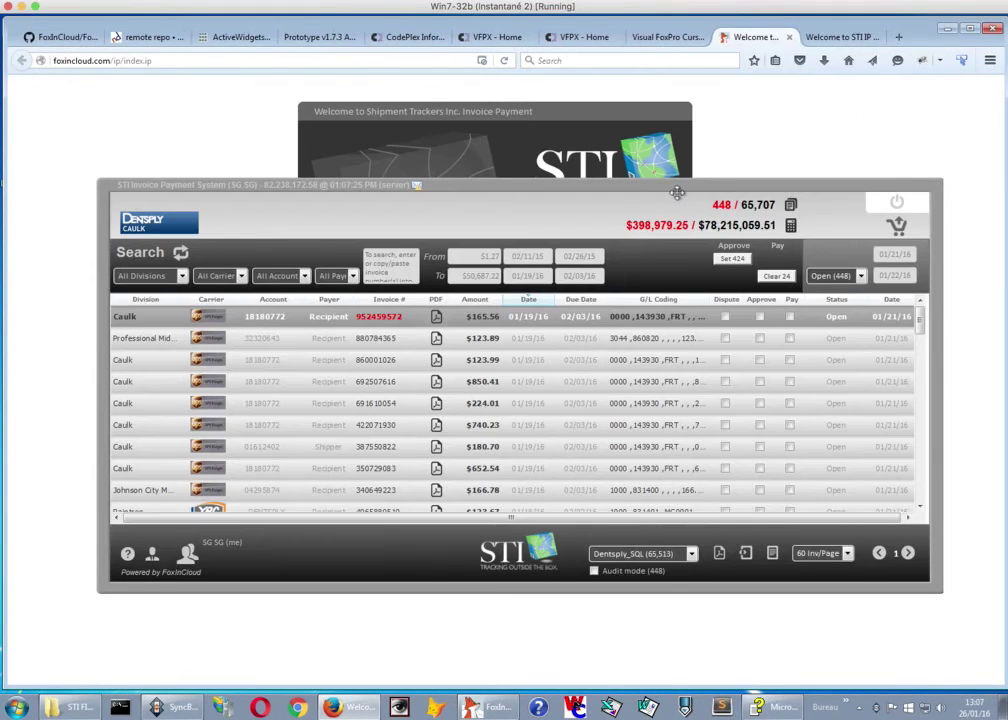
View and close the UPS Freight PDF for invoice 860001026.
{"action": "left_click", "coordinate": [437, 367]}
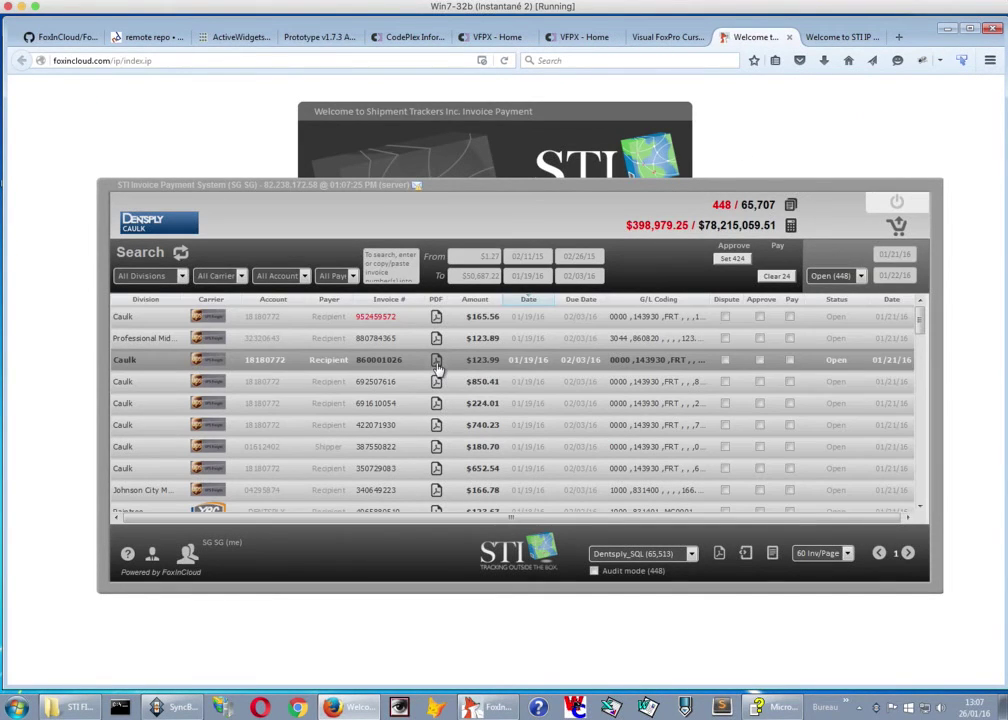
{"action": "left_click", "coordinate": [437, 367]}
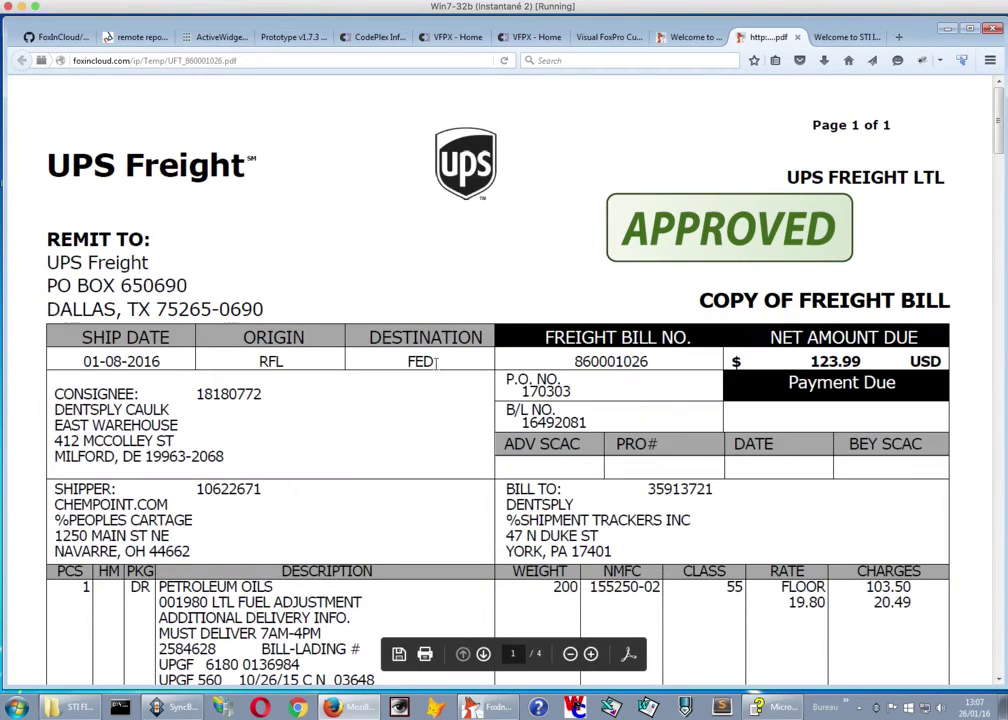
{"action": "scroll", "coordinate": [607, 331], "scroll_direction": "down", "scroll_amount": 10}
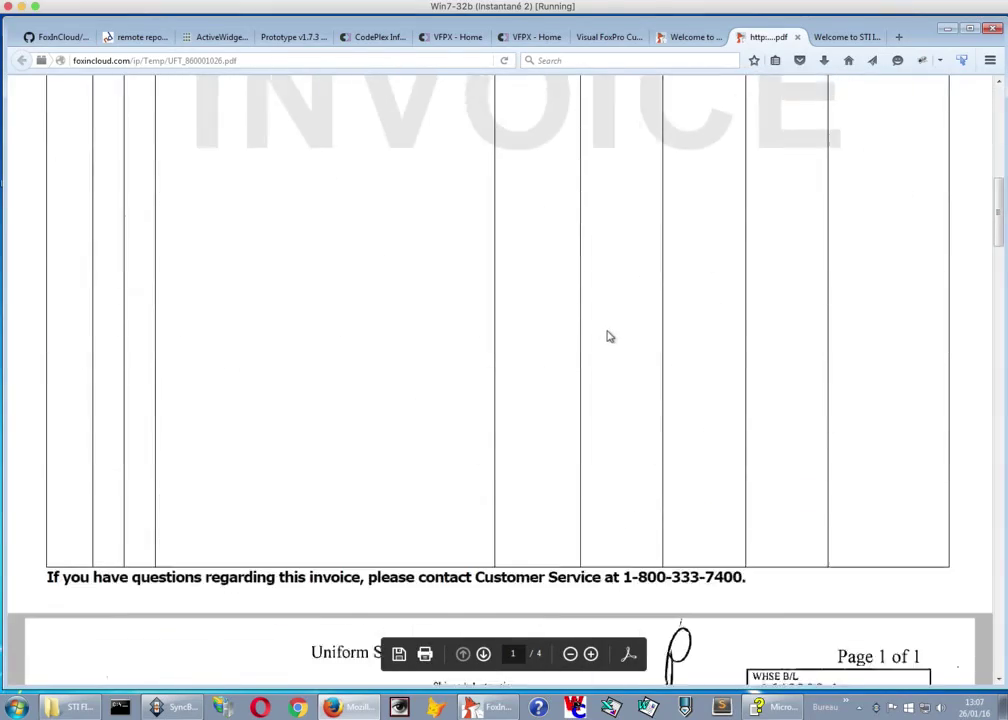
{"action": "scroll", "coordinate": [605, 330], "scroll_direction": "up", "scroll_amount": 10}
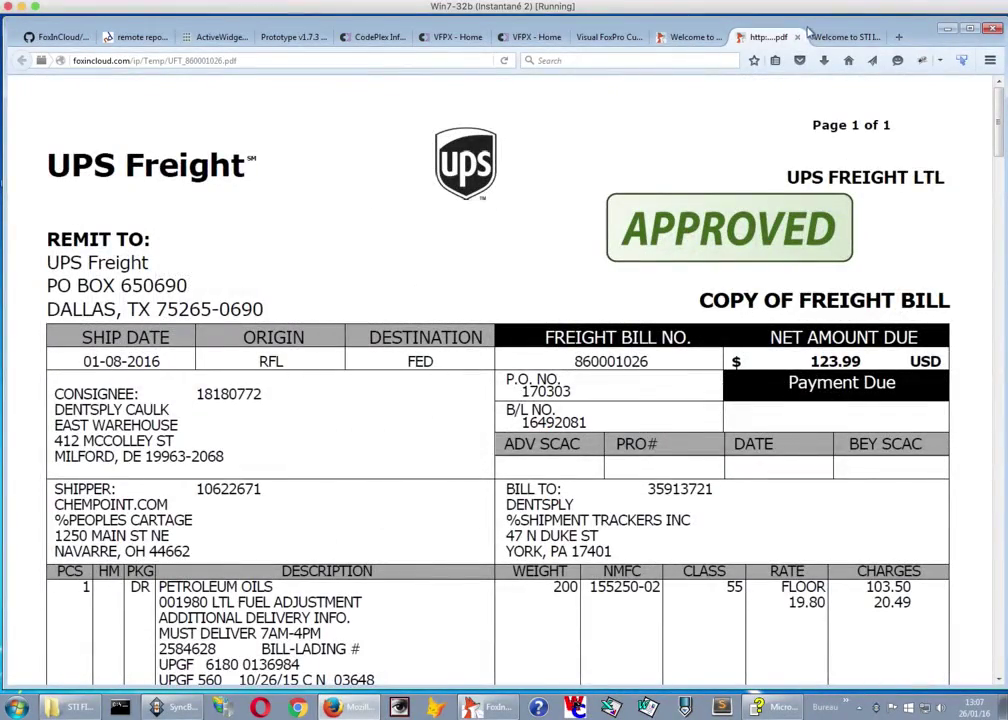
{"action": "key", "text": "ctrl+w"}
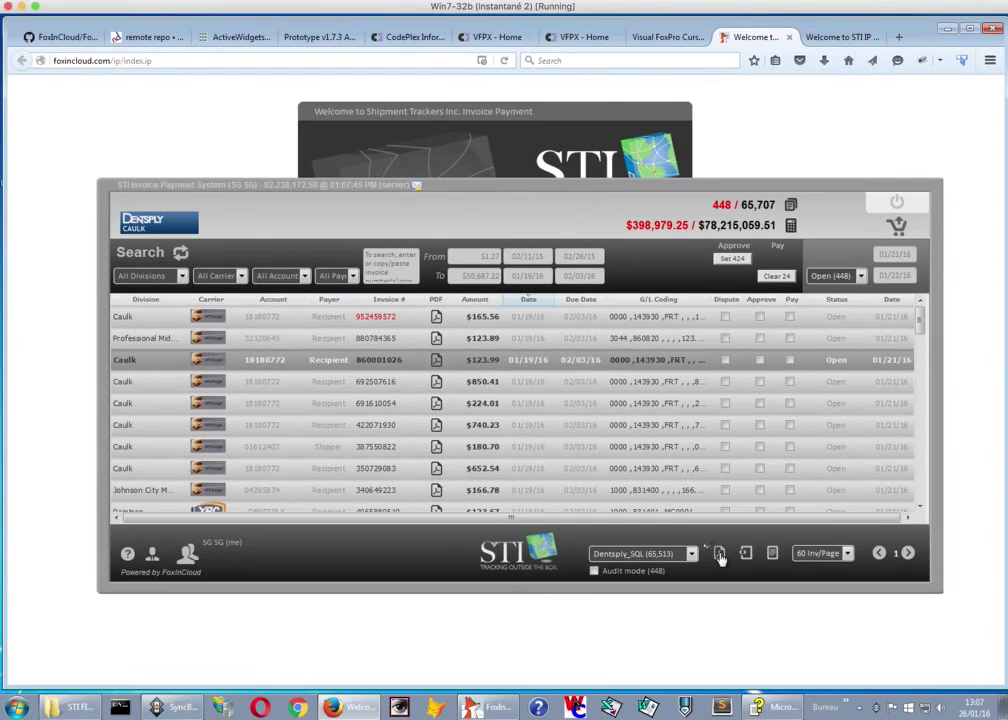
Export the 448 invoices as a confirmed PDF report, scroll to page 33, then close it.
{"action": "left_click", "coordinate": [720, 558]}
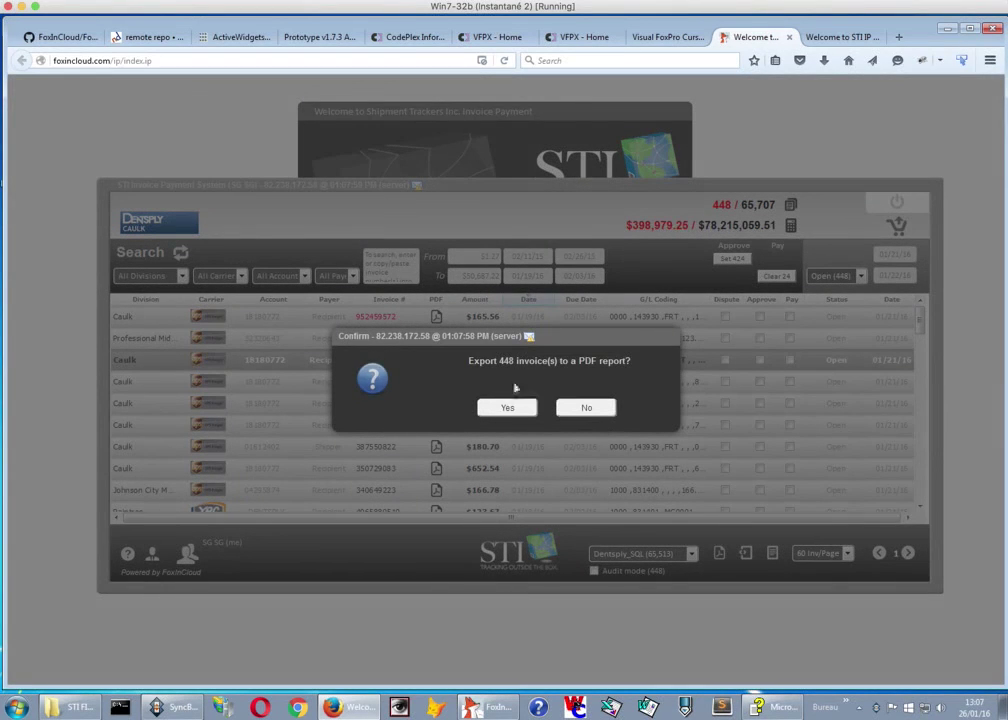
{"action": "left_click", "coordinate": [507, 409]}
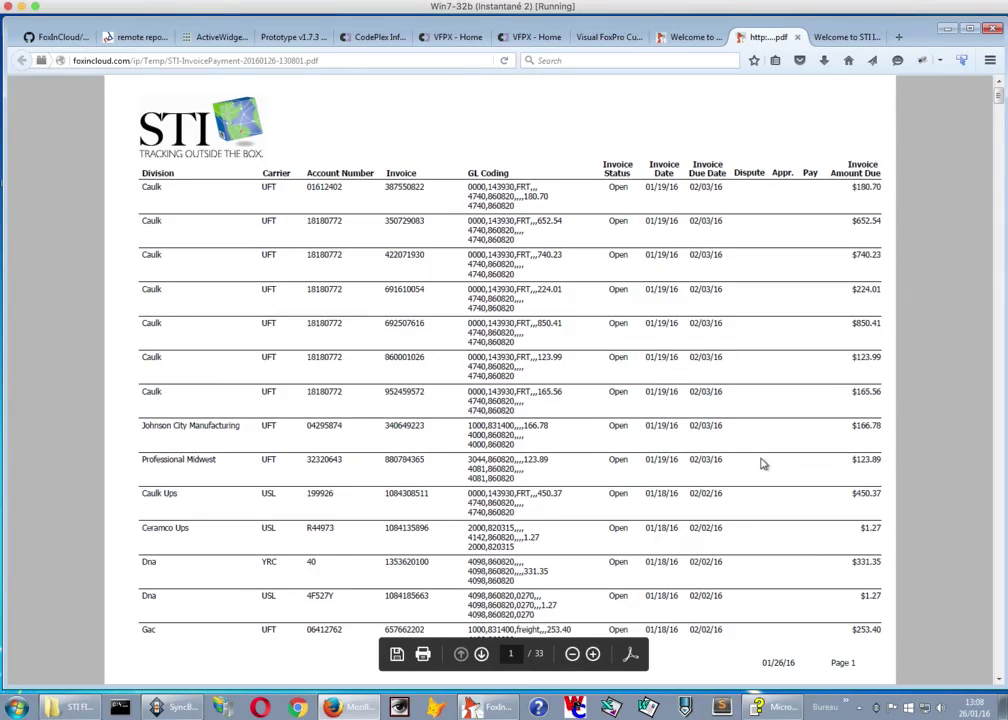
{"action": "scroll", "coordinate": [760, 462], "scroll_direction": "down", "scroll_amount": 20}
{"action": "scroll", "coordinate": [761, 460], "scroll_direction": "down", "scroll_amount": 20}
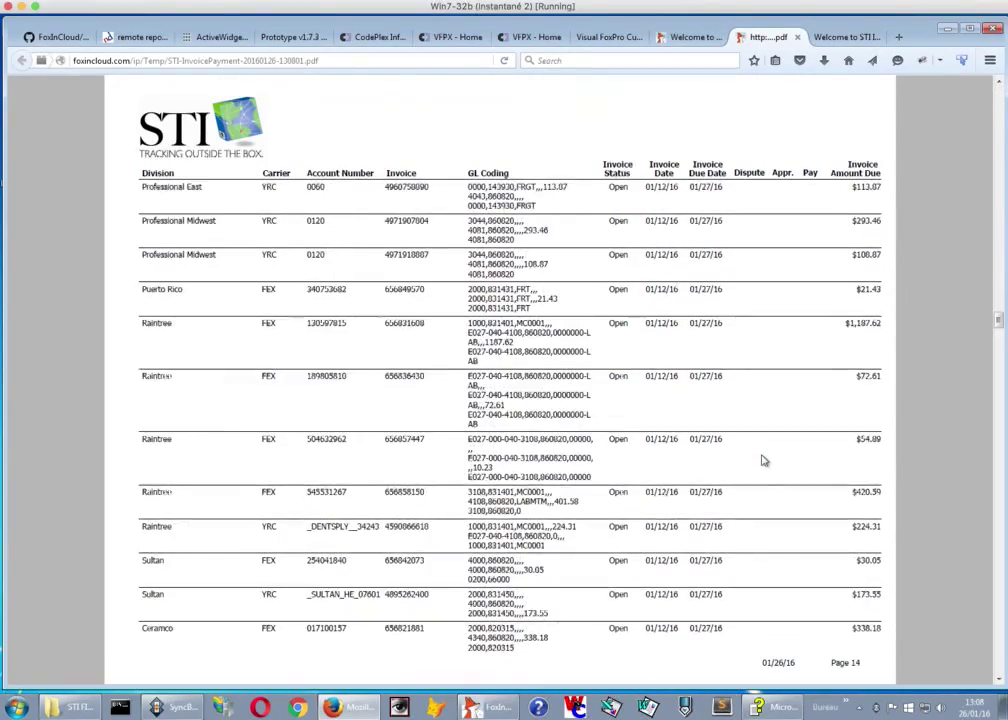
{"action": "scroll", "coordinate": [760, 459], "scroll_direction": "down", "scroll_amount": 20}
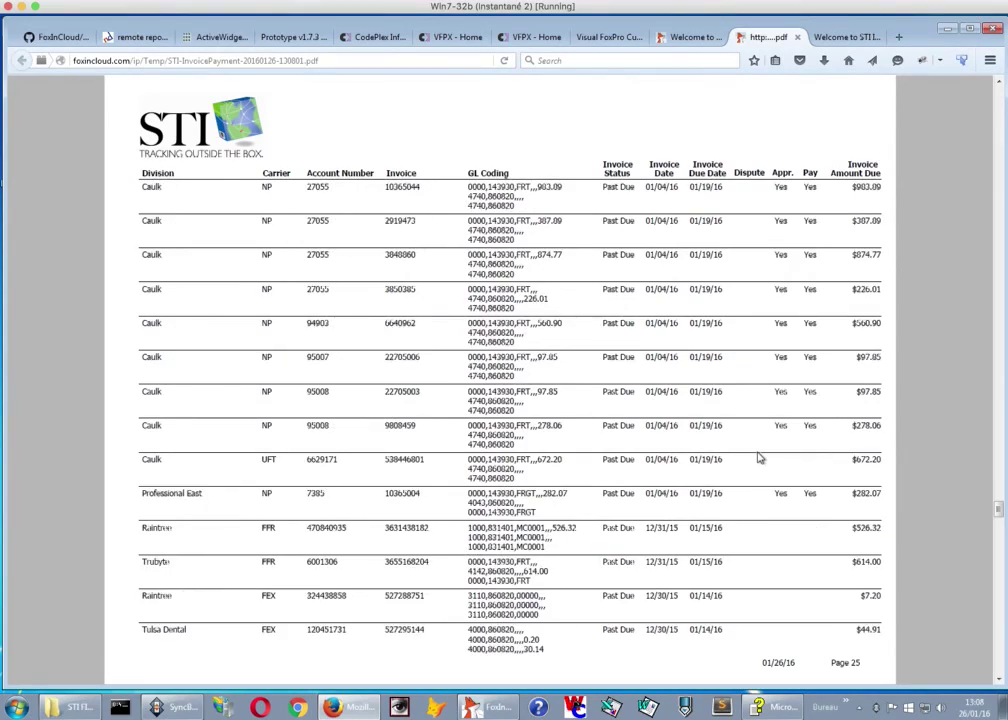
{"action": "scroll", "coordinate": [760, 459], "scroll_direction": "down", "scroll_amount": 5}
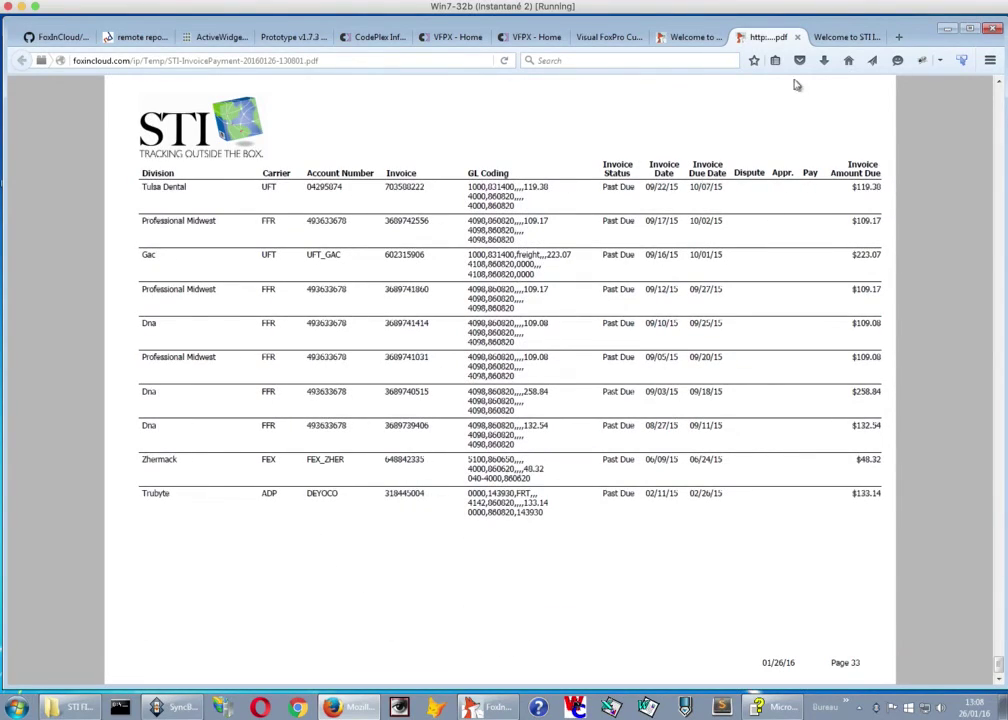
{"action": "left_click", "coordinate": [797, 37]}
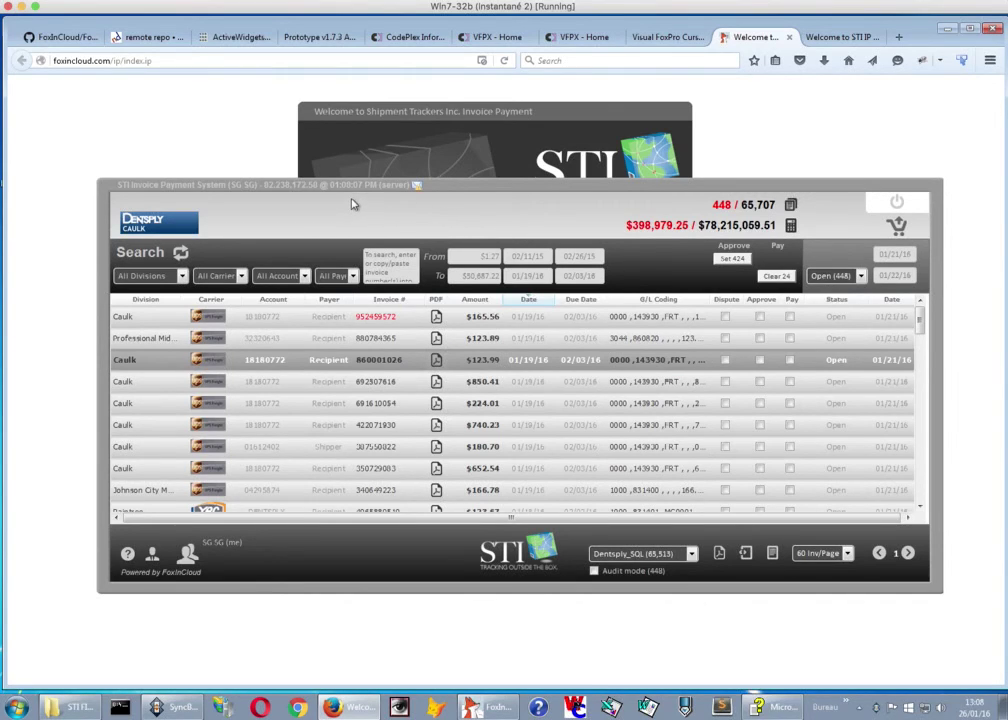
Leave the All Carriers filter unchanged and exit the app, prompting the 24-unsubmitted-invoices warning.
{"action": "left_click", "coordinate": [241, 277]}
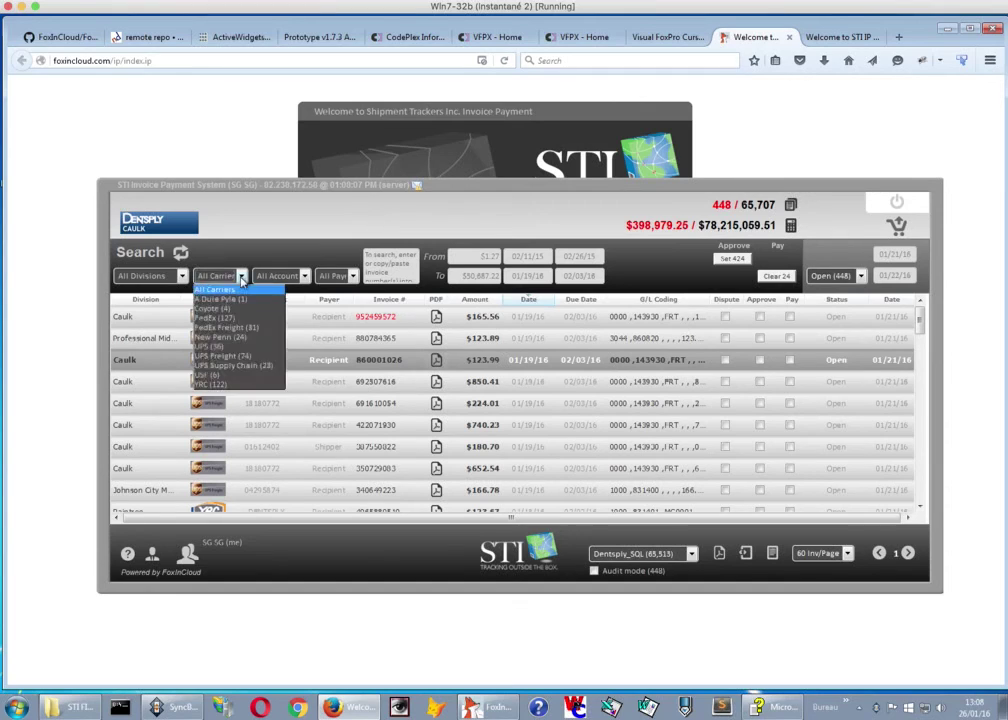
{"action": "left_click", "coordinate": [241, 280]}
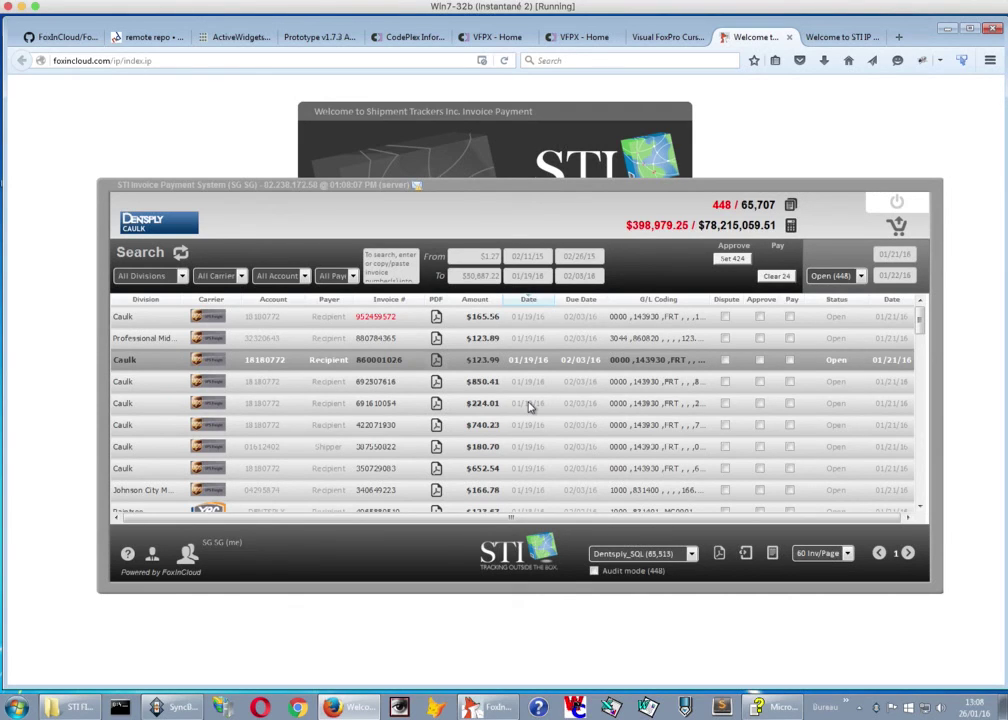
{"action": "left_click", "coordinate": [916, 206]}
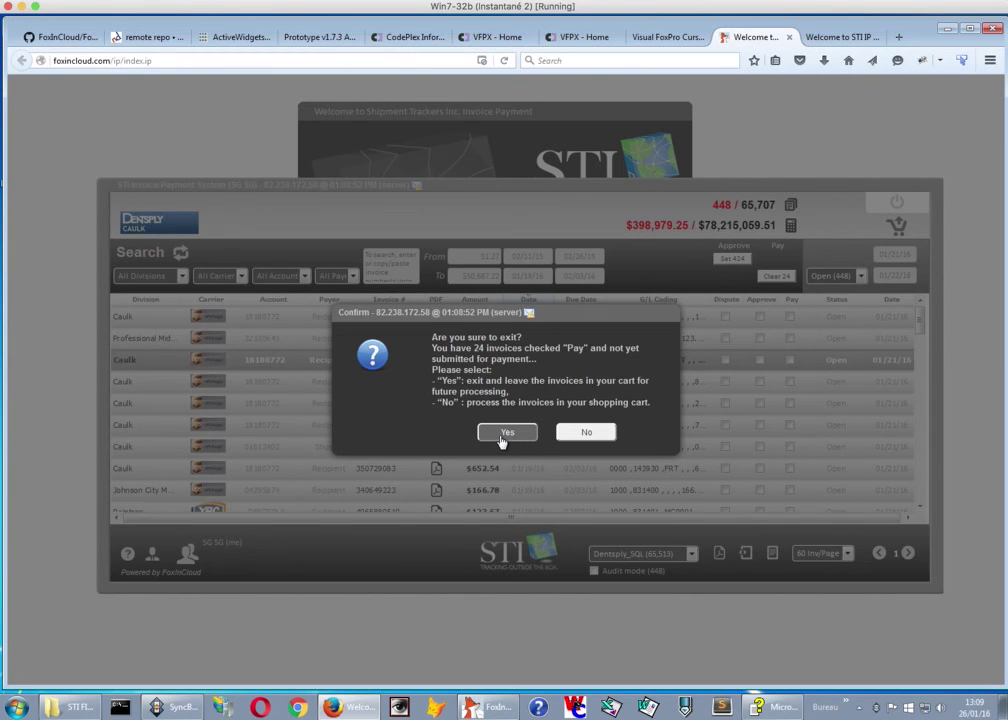
Answer Yes to exit, keeping the 24 Pay-marked invoices in the cart.
{"action": "left_click", "coordinate": [504, 436]}
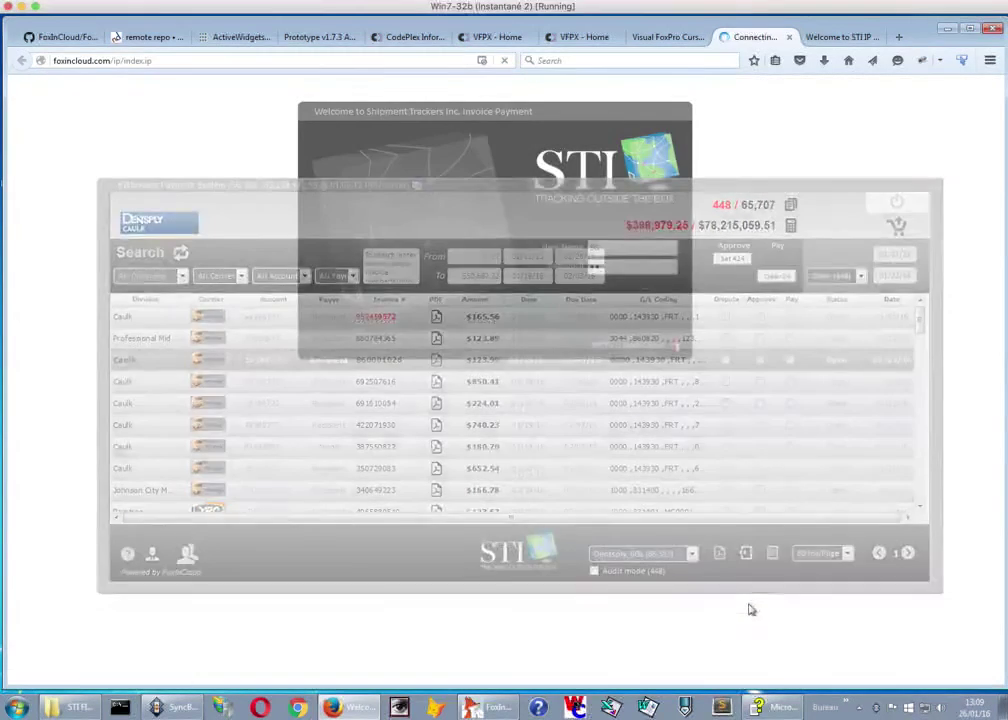